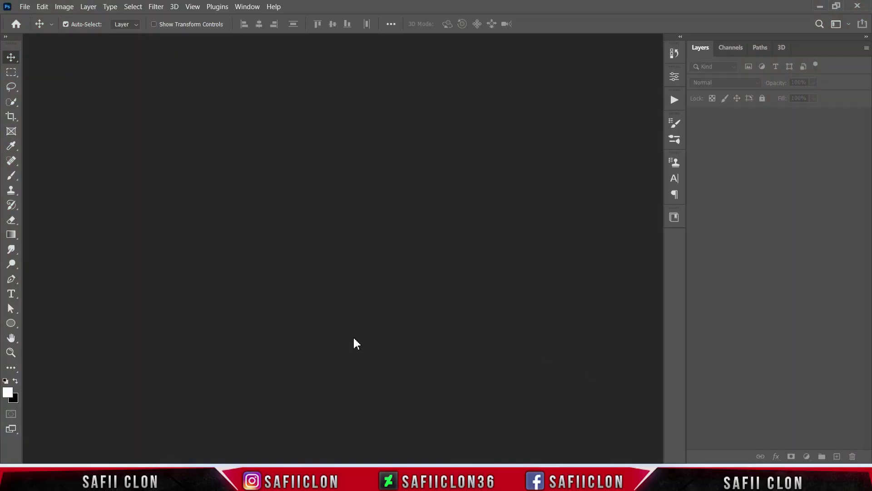
Step: Open the girl's portrait .jpg from the Pintrst G folder
click(25, 7)
click(52, 36)
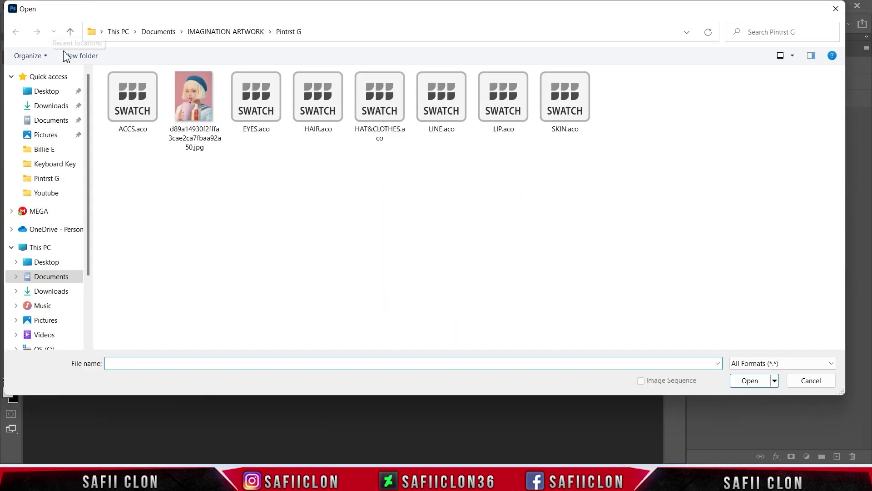
click(200, 115)
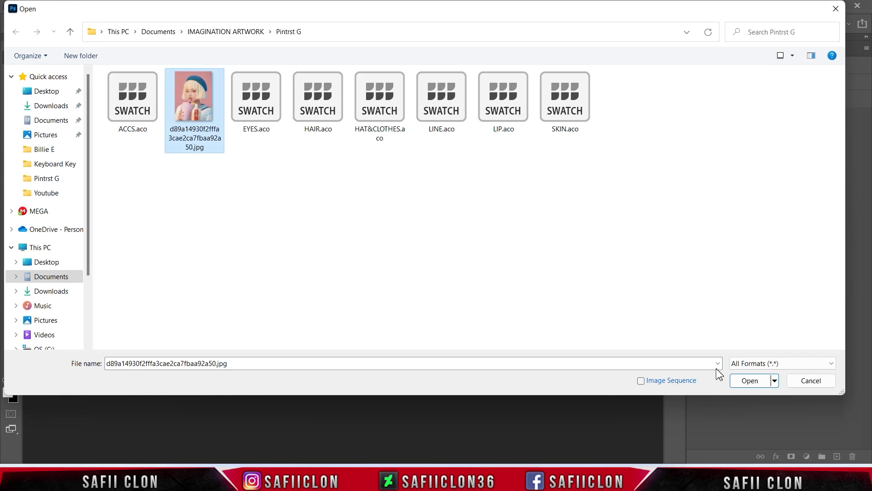
click(750, 381)
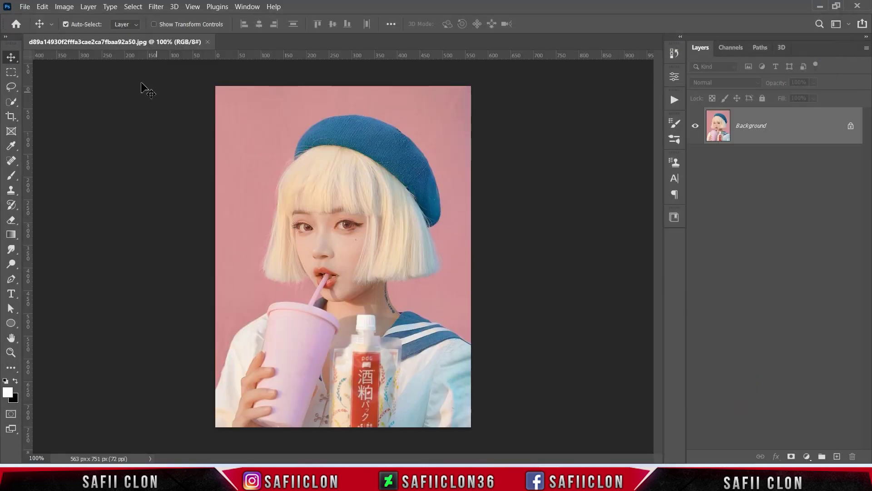
Step: Set Image Size to 200 pixels/inch, keeping Pixels units, giving 1564 × 2086 px
click(64, 6)
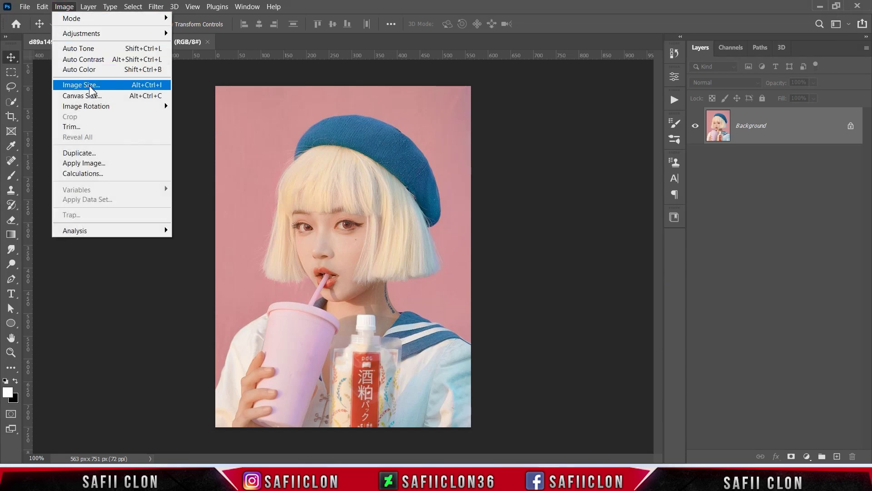
click(110, 86)
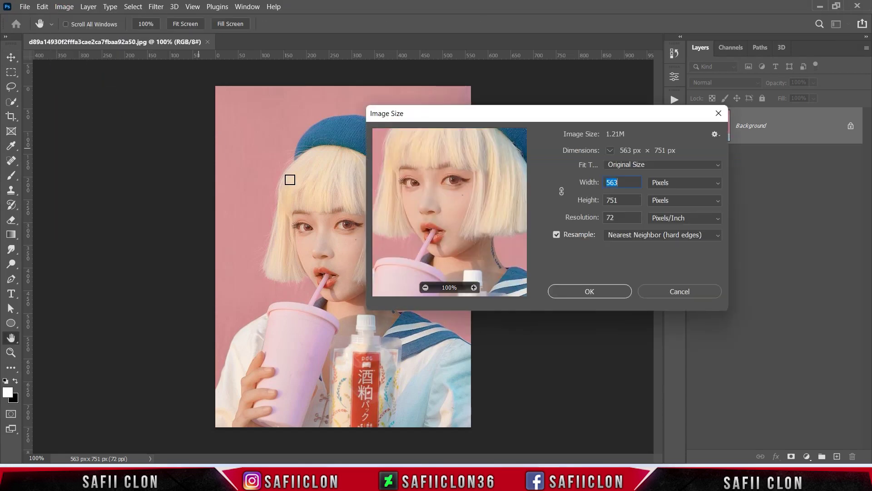
click(684, 183)
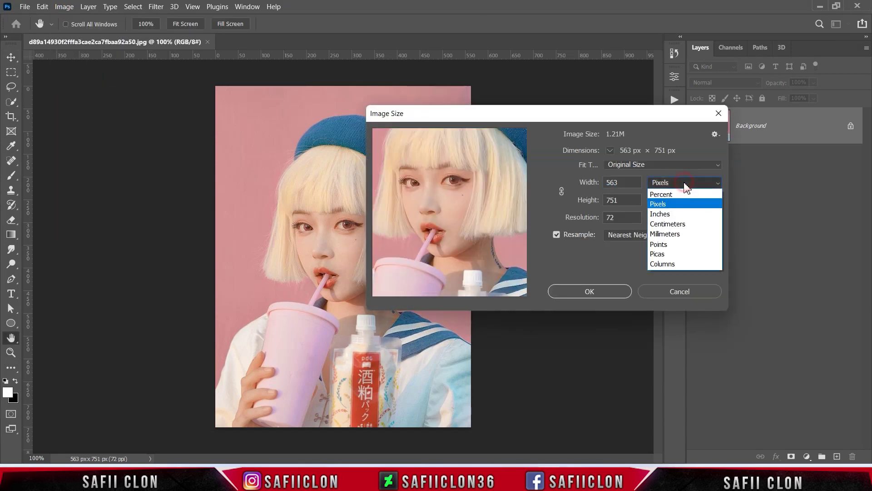
click(668, 200)
click(651, 219)
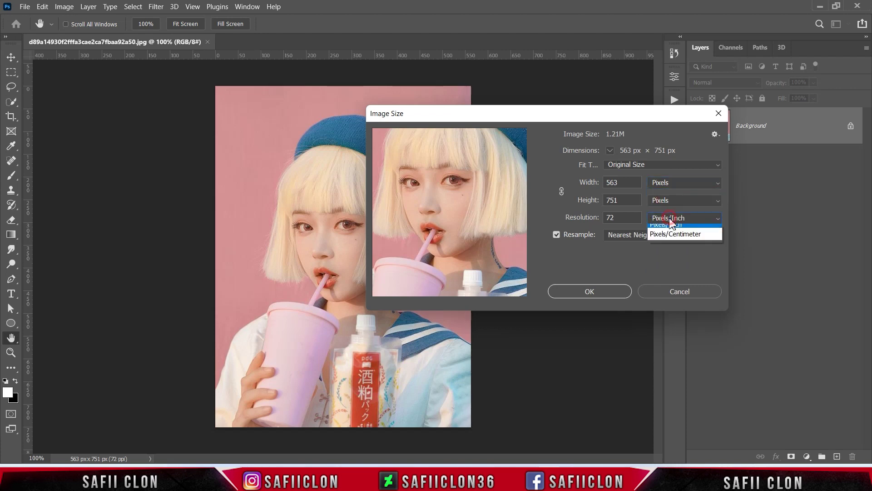
click(665, 230)
text(200)
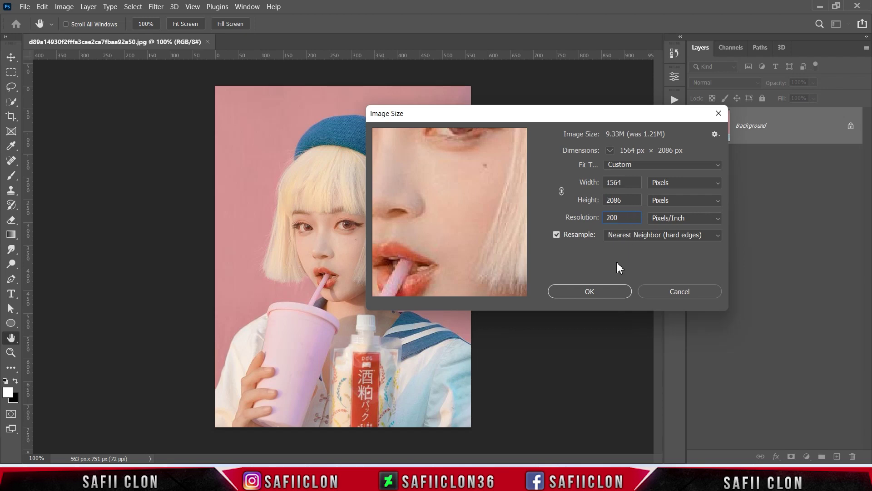
click(589, 291)
Step: Zoom out, unlock the Background layer, and duplicate it as Layer 0 copy
key(v)
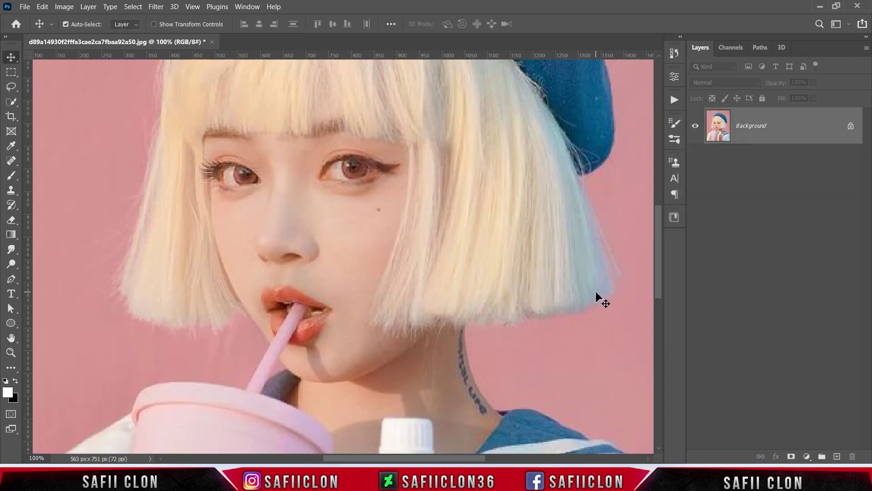
key(ctrl+minus)
key(ctrl+minus)
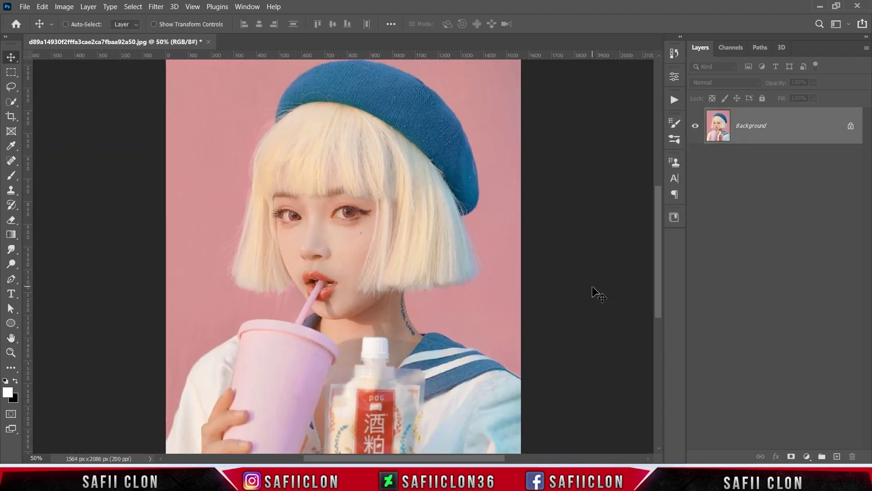
key(ctrl+minus)
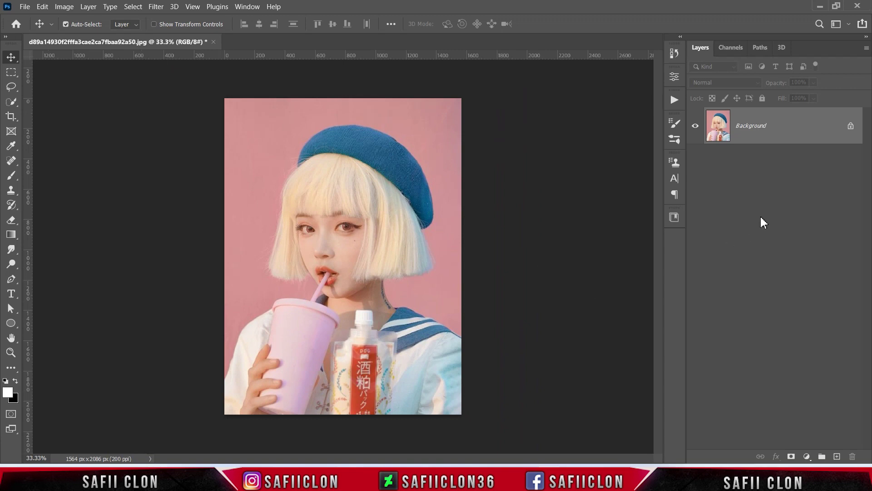
click(852, 126)
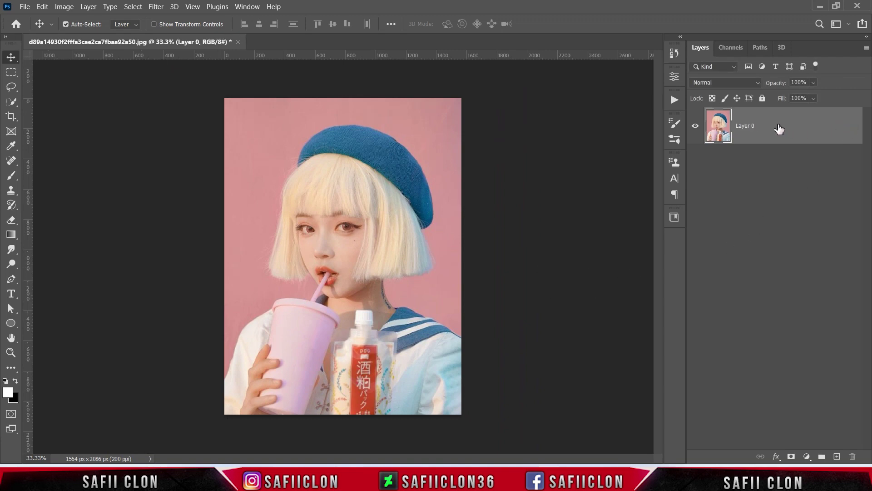
right_click(778, 129)
click(793, 61)
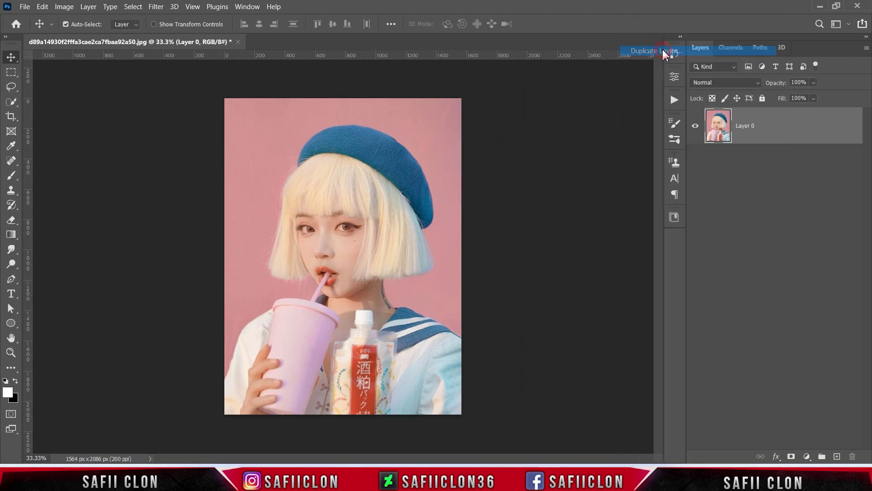
click(680, 146)
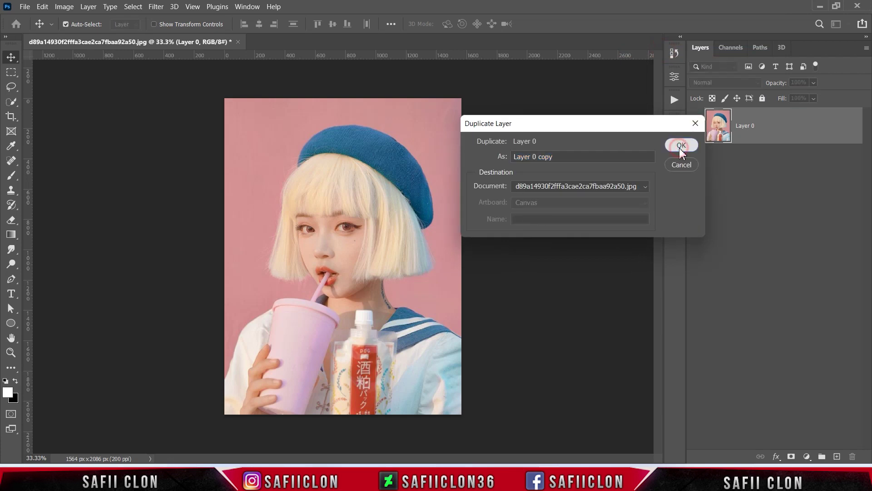
Step: Rename the copy POSTERIZE and the base layer ORIGINAL, then hide POSTERIZE
double_click(758, 127)
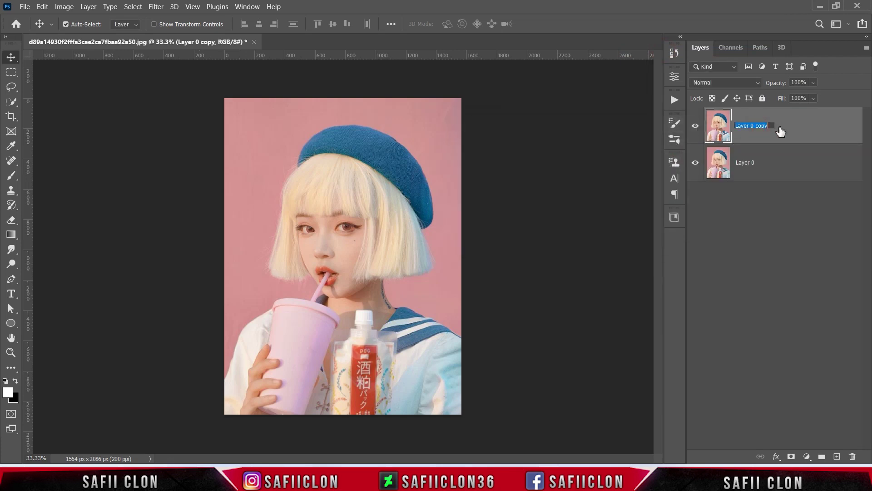
text(POSTERIZE)
key(Return)
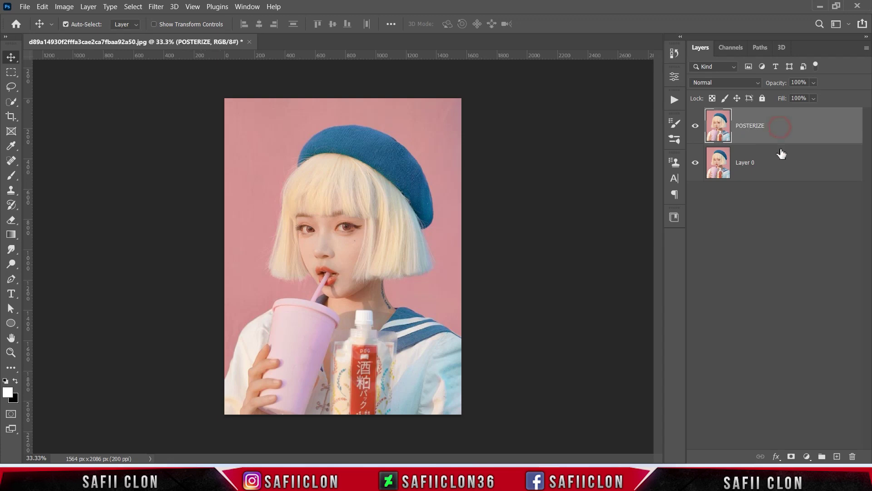
double_click(745, 162)
text(ORIGINAL)
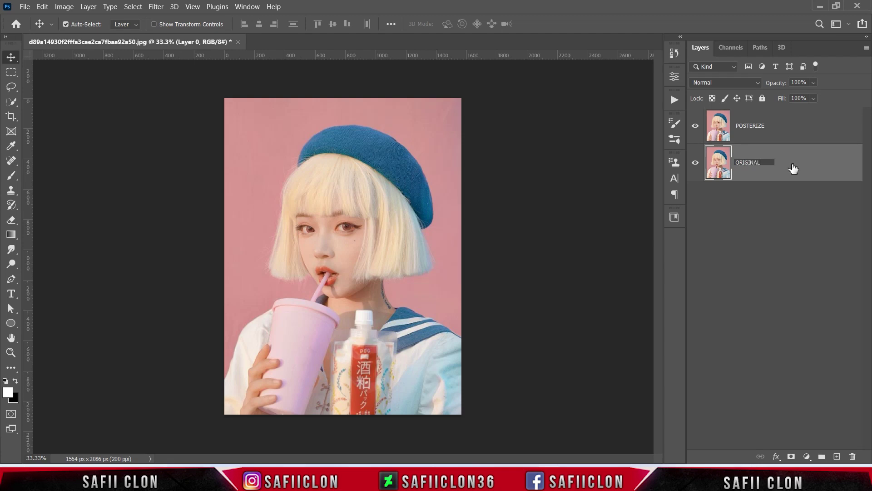
key(Return)
click(695, 127)
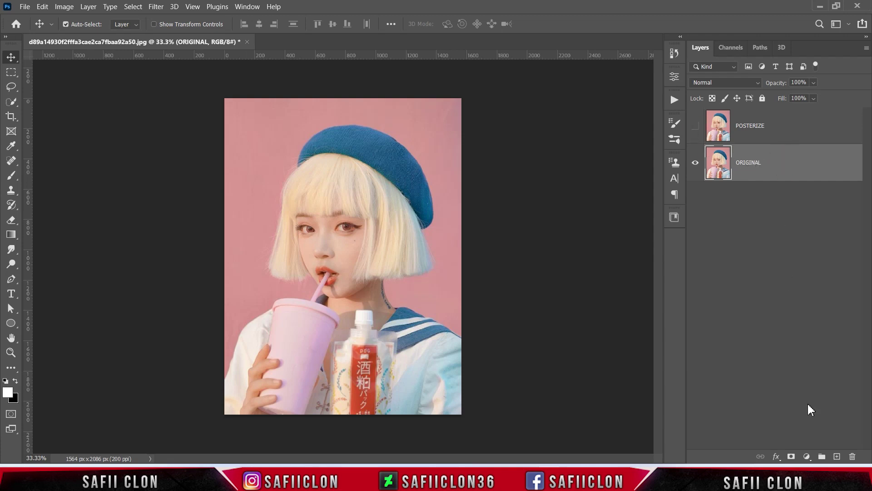
click(808, 456)
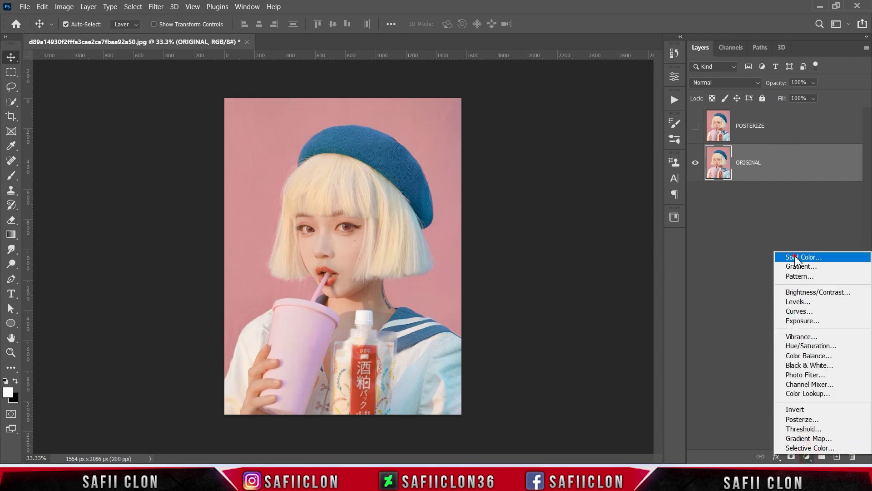
Step: Add a Solid Color fill layer set to white #ffffff
click(798, 259)
drag(580, 230, 516, 182)
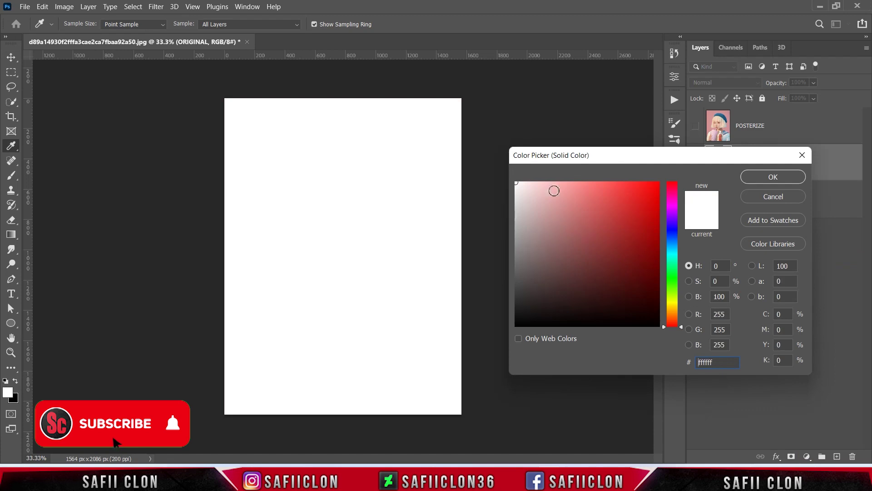
click(756, 179)
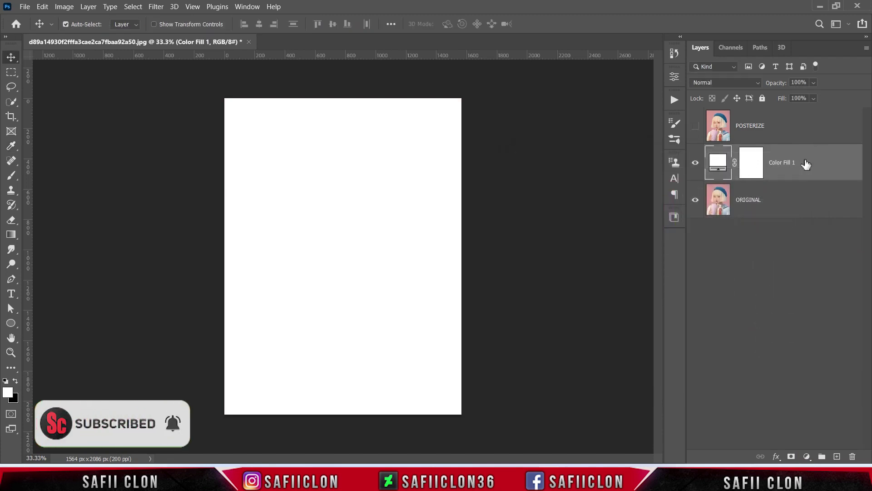
Step: Group the fill layer as BACKGROUND, collapse it, and show POSTERIZE again
right_click(806, 164)
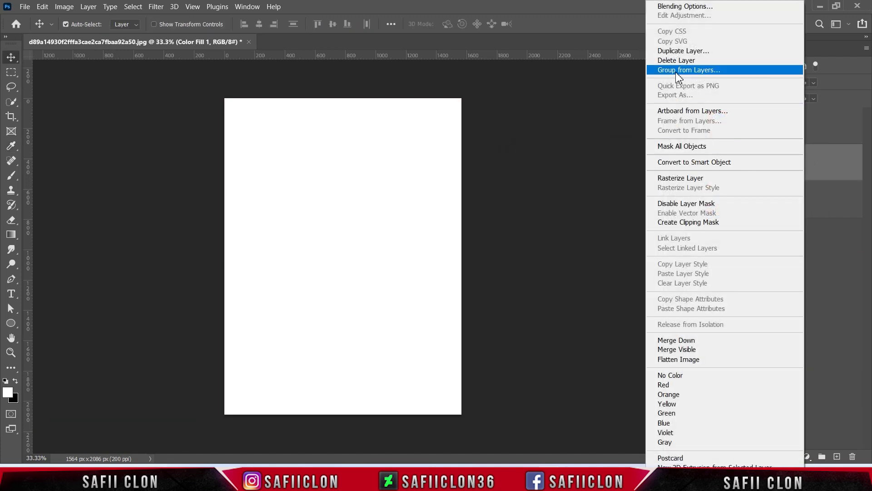
click(676, 70)
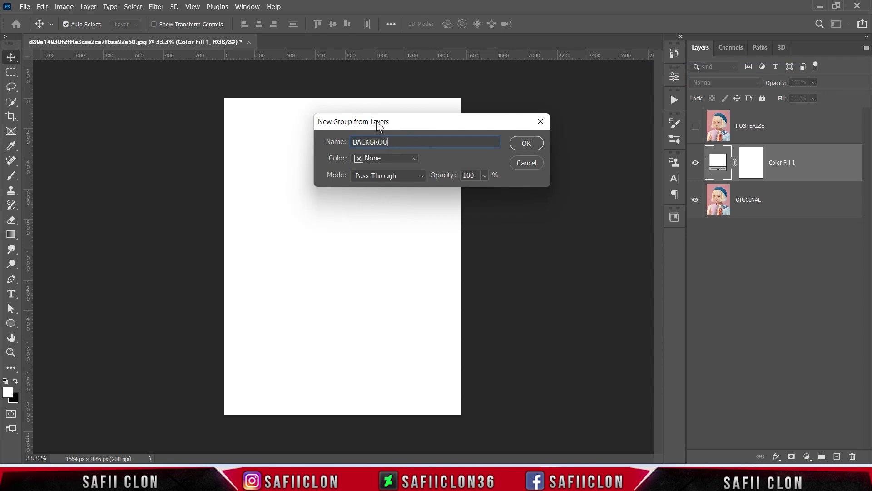
click(521, 145)
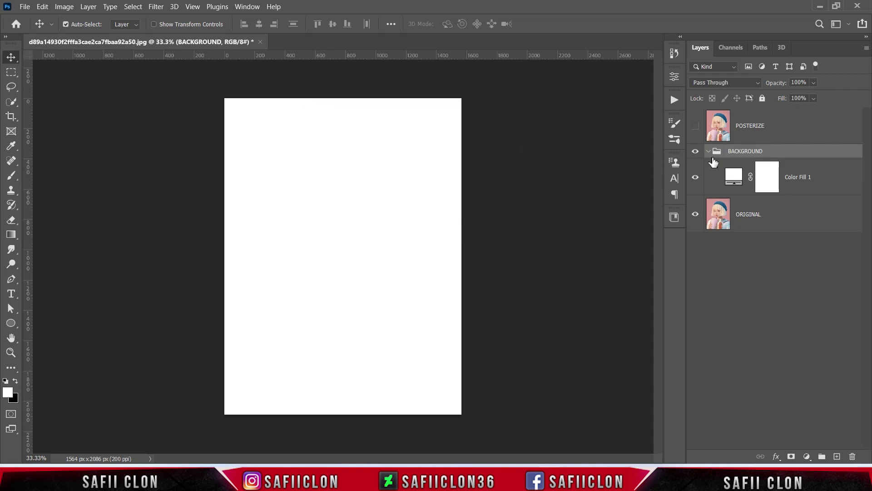
click(709, 150)
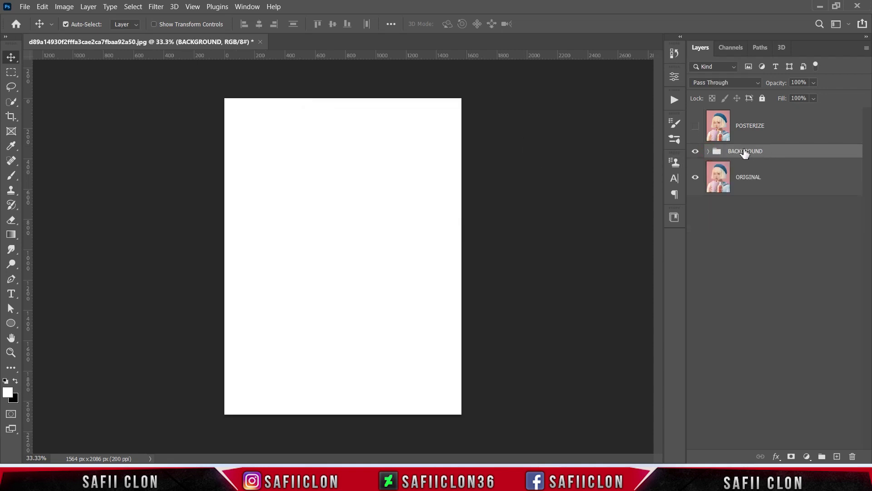
click(695, 126)
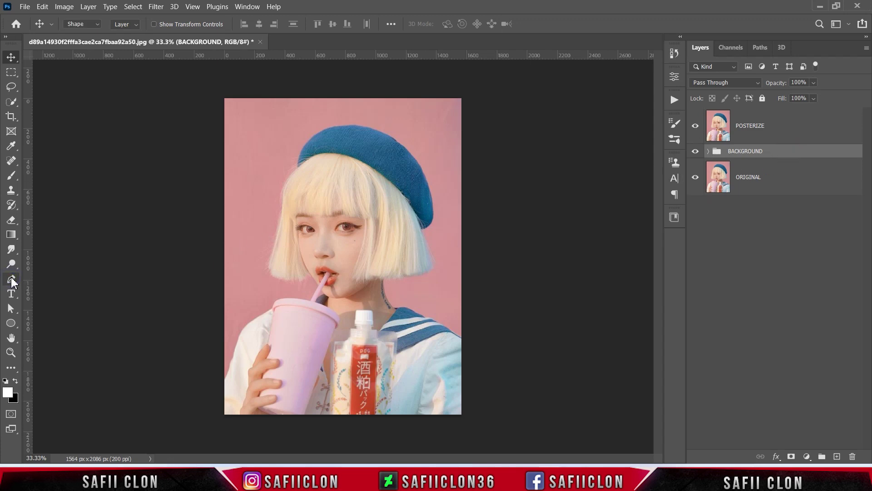
Step: Select the Pen tool in Shape mode with Path Operations set to New Layer
right_click(11, 280)
click(50, 278)
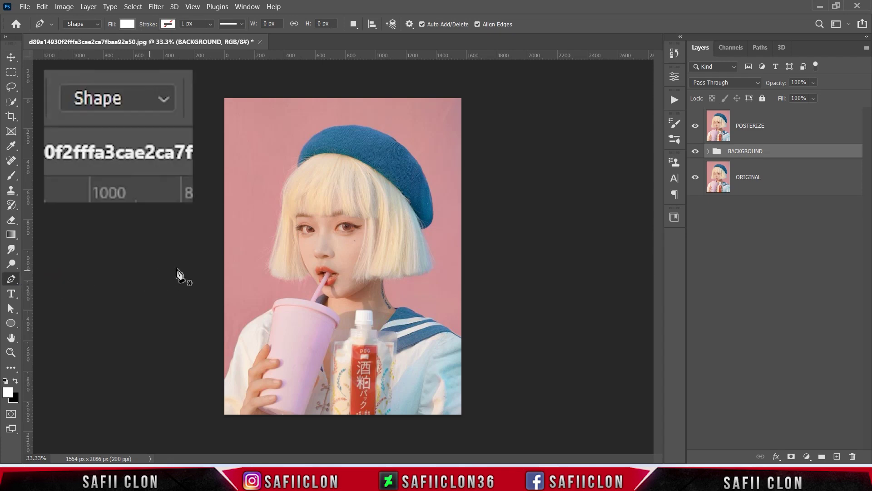
click(96, 24)
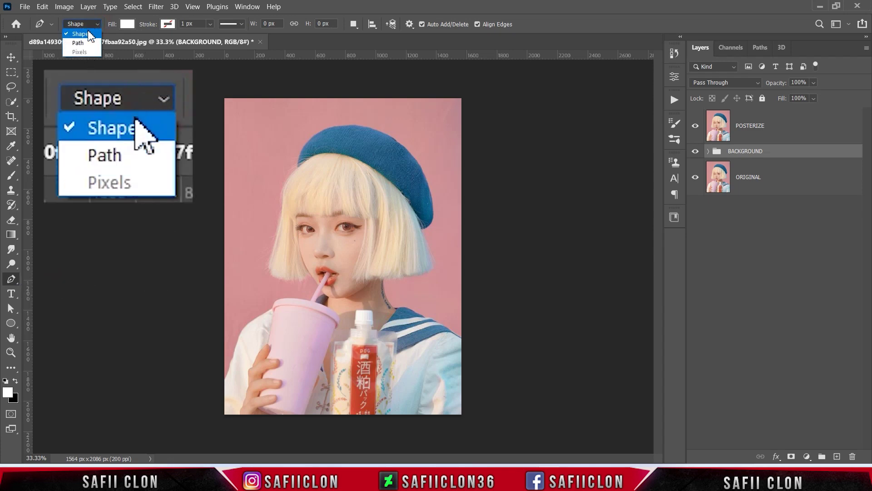
click(82, 34)
click(127, 24)
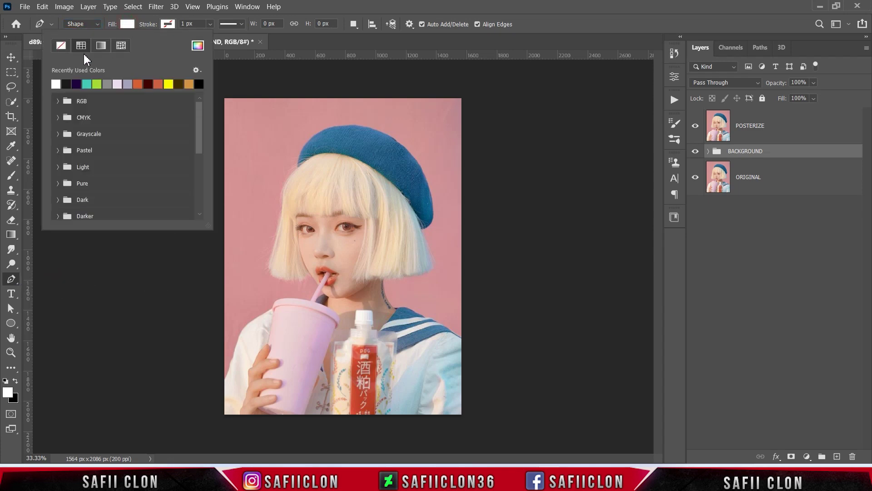
click(127, 25)
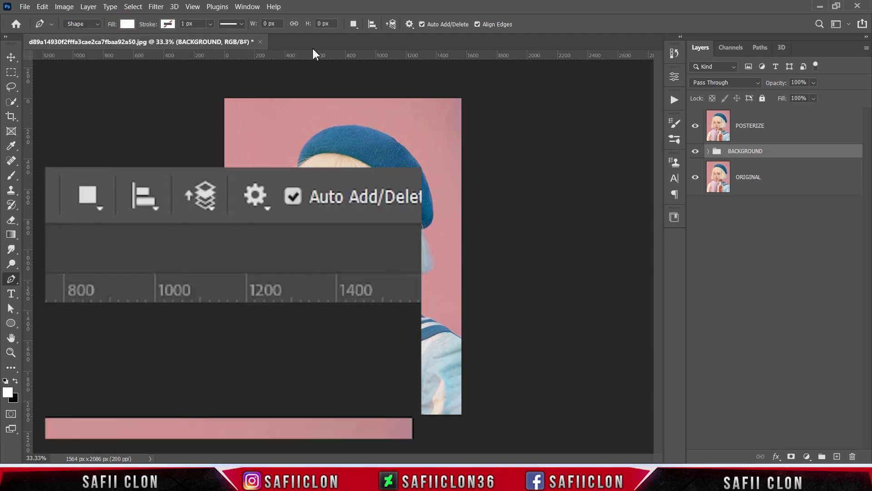
click(353, 24)
click(368, 39)
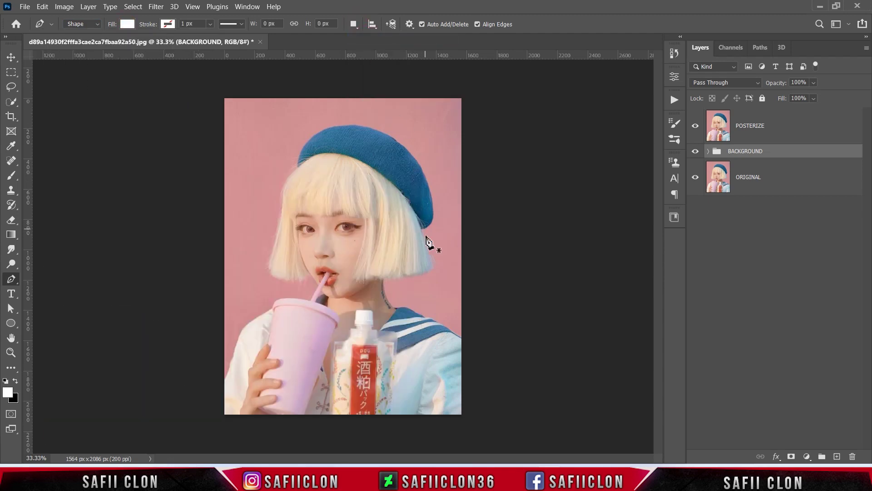
Step: Zoom to 100% on the neck and right shoulder and anchor at the shoulder's edge
key(ctrl+plus)
key(ctrl+plus)
key(ctrl+plus)
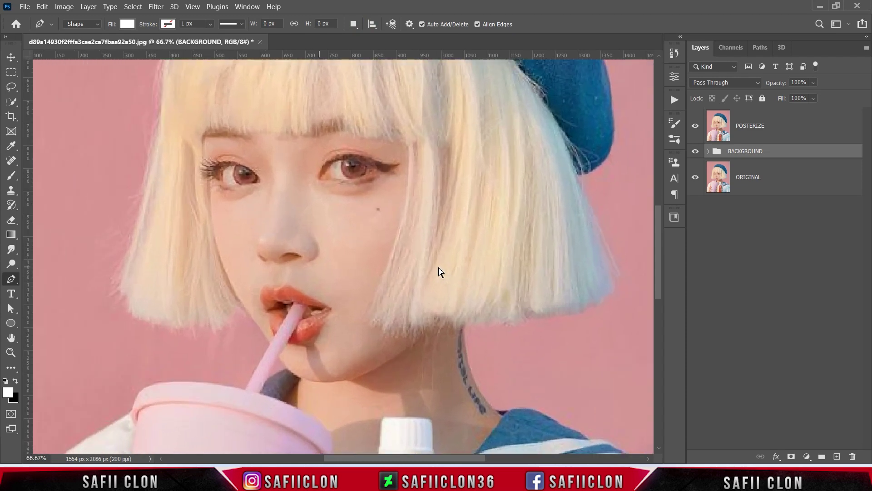
scroll(409, 145, down, 3)
scroll(452, 179, down, 4)
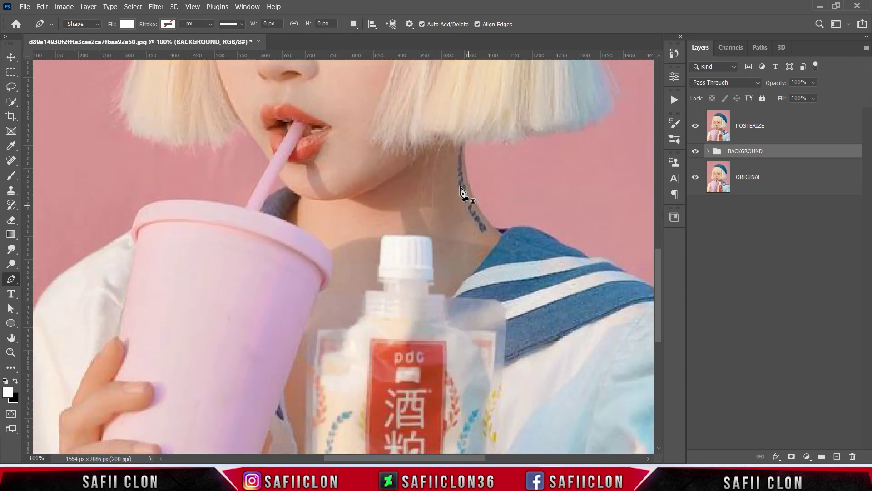
scroll(456, 272, down, 3)
scroll(500, 400, right, 8)
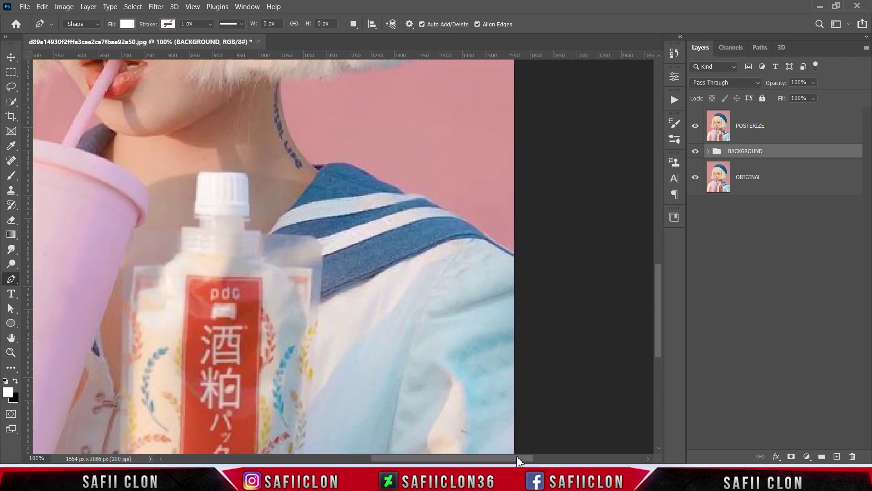
scroll(515, 368, up, 1)
scroll(515, 371, up, 2)
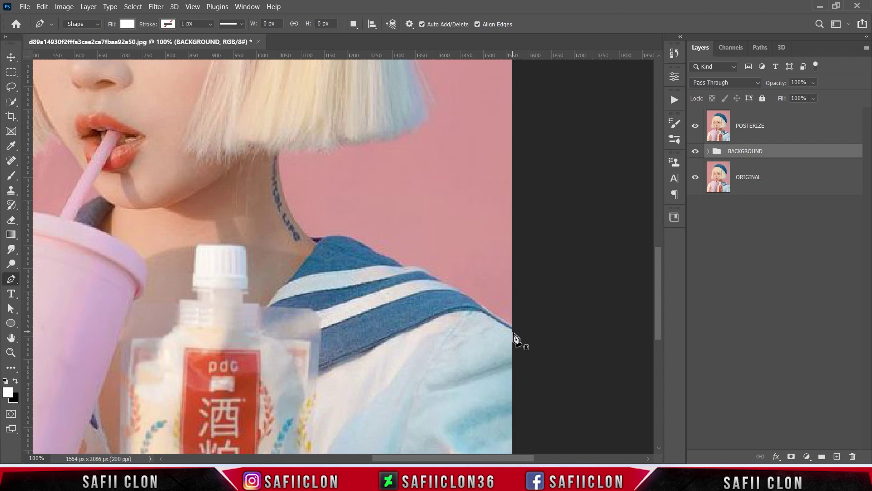
click(515, 330)
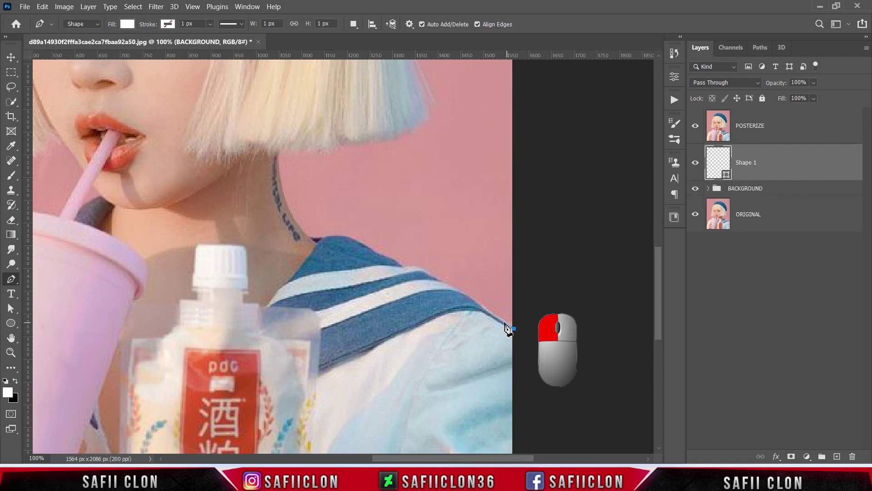
Step: Trace curved anchors along the collar edge and up the side of the neck to the hairline
click(483, 308)
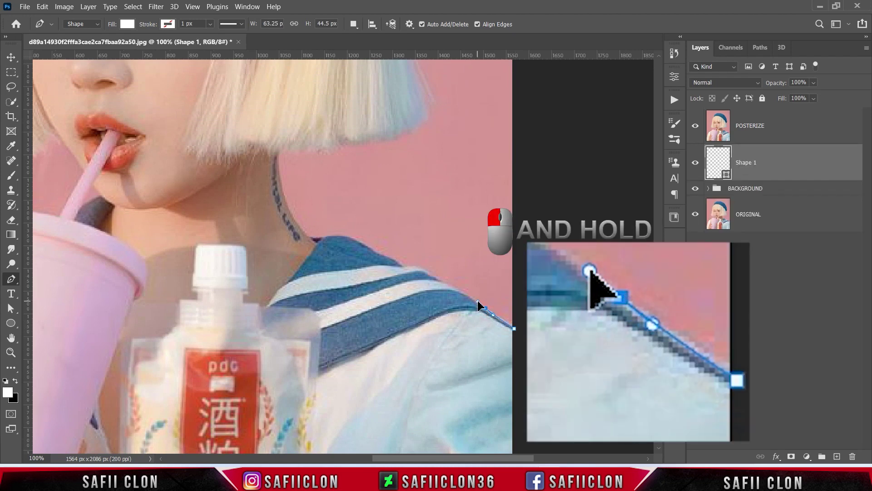
click(445, 283)
drag(444, 283, 432, 278)
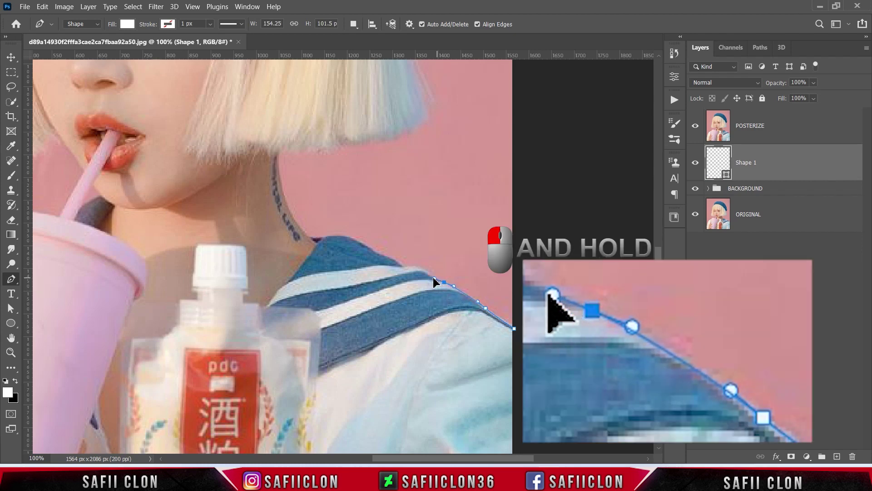
click(419, 268)
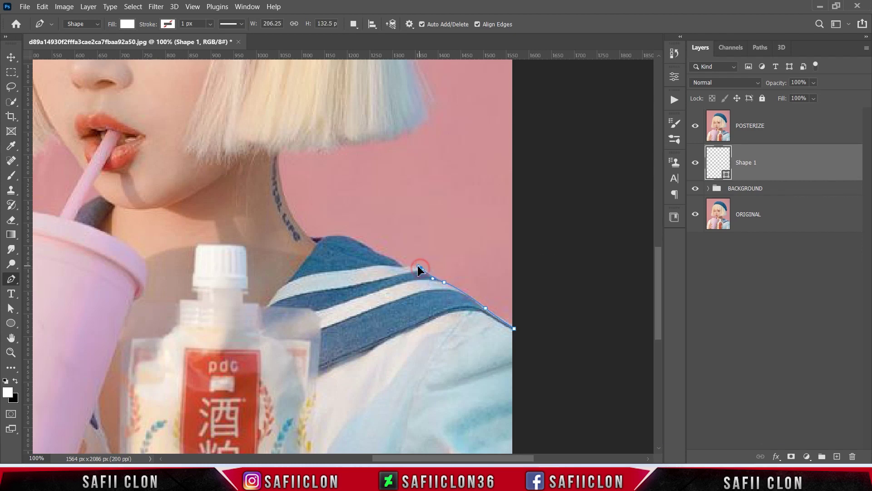
click(383, 256)
drag(357, 241, 348, 236)
click(324, 237)
click(305, 234)
drag(279, 151, 283, 97)
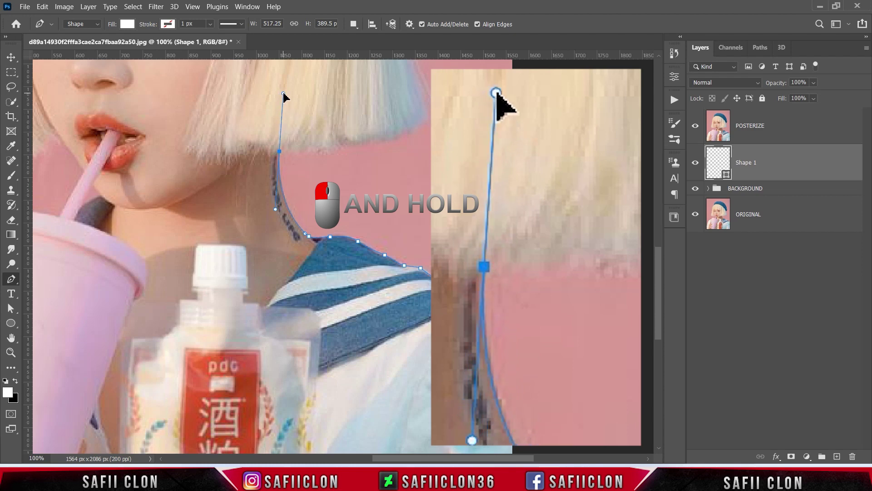
drag(284, 96, 284, 94)
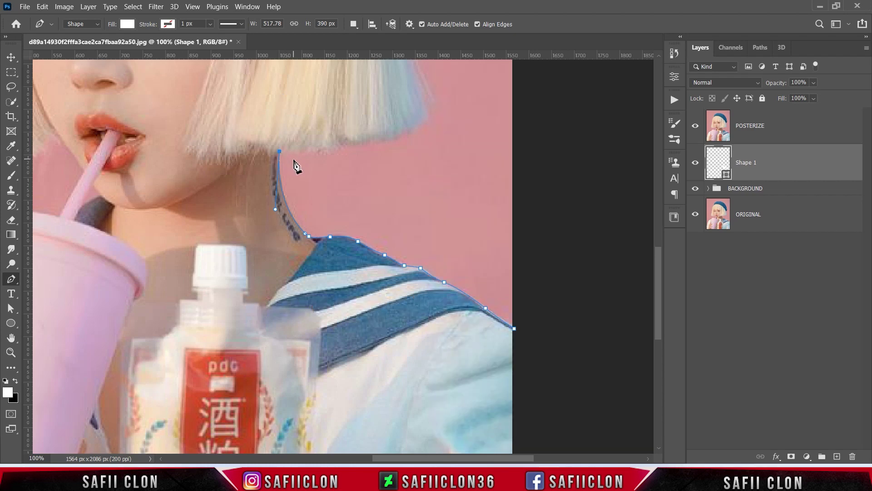
Step: At 200% zoom, refine the neck and shoulder curve to the image's right edge, then return to 100%
key(ctrl+plus)
scroll(297, 166, up, 3)
scroll(296, 167, up, 2)
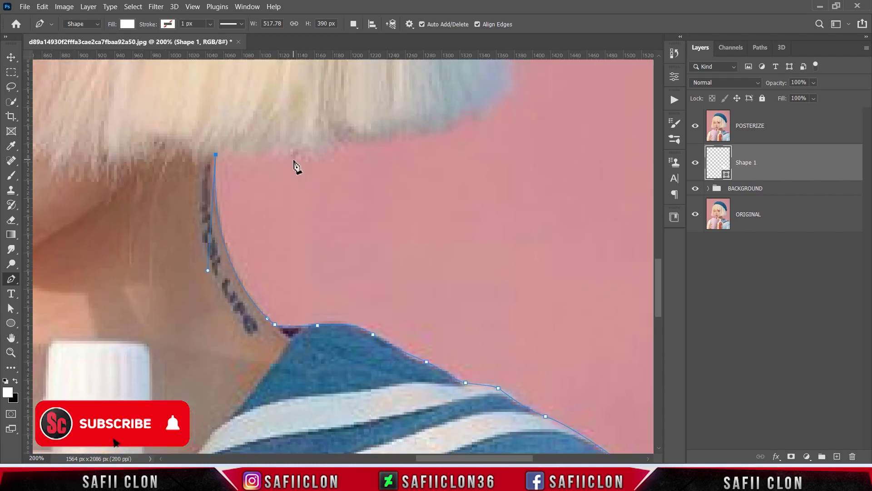
click(219, 150)
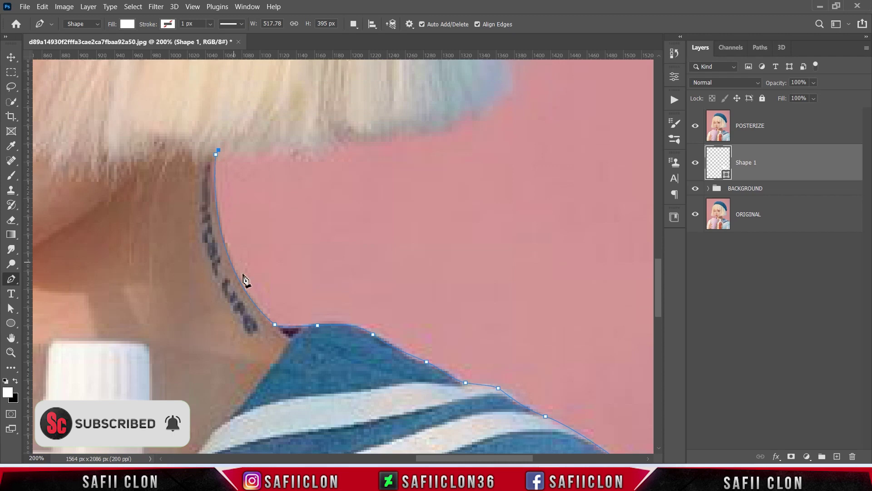
drag(275, 324, 355, 387)
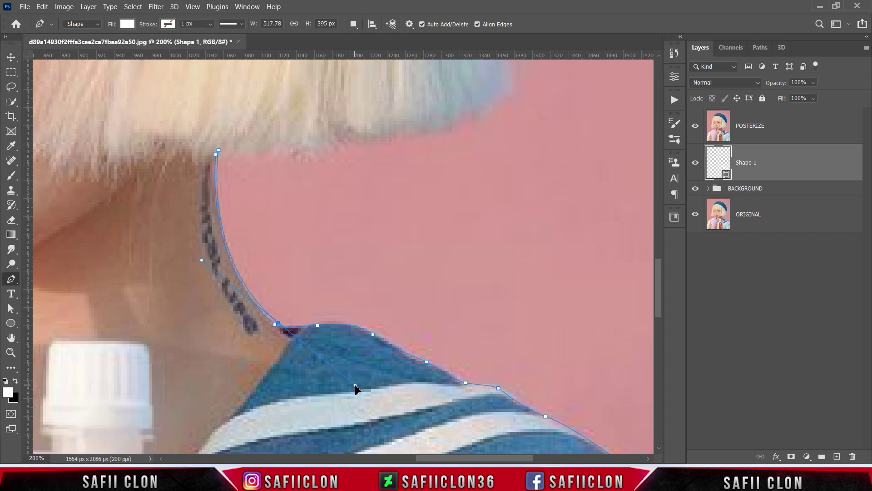
click(294, 324)
click(363, 324)
drag(423, 357, 444, 363)
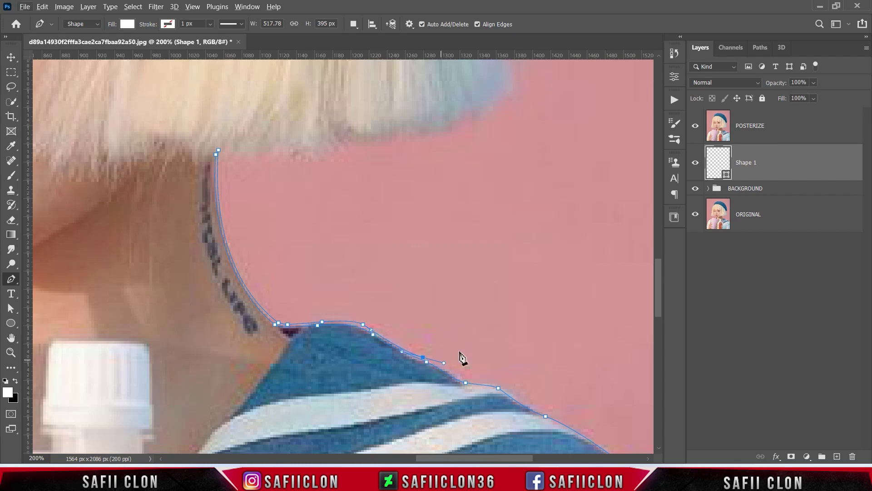
scroll(440, 335, down, 1)
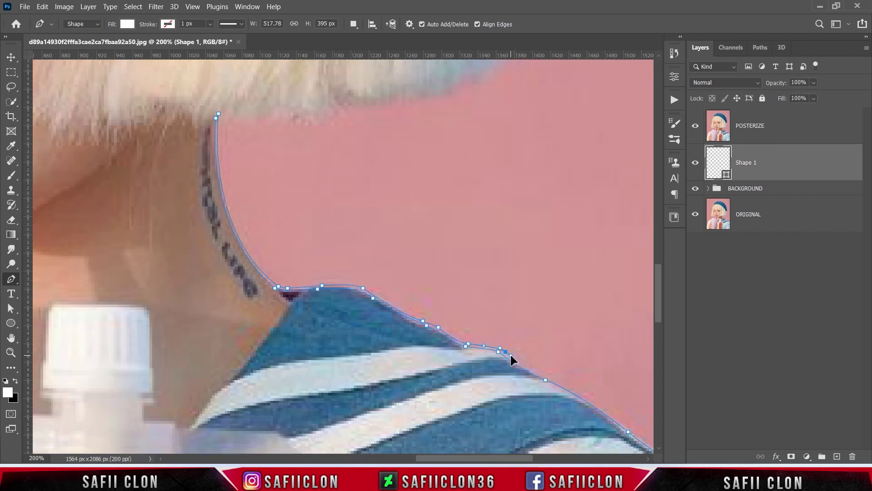
scroll(510, 363, right, 4)
scroll(510, 368, down, 1)
scroll(454, 309, down, 3)
drag(499, 294, 509, 304)
mouse_move(552, 336)
mouse_down()
mouse_move(563, 344)
mouse_move(554, 345)
mouse_up()
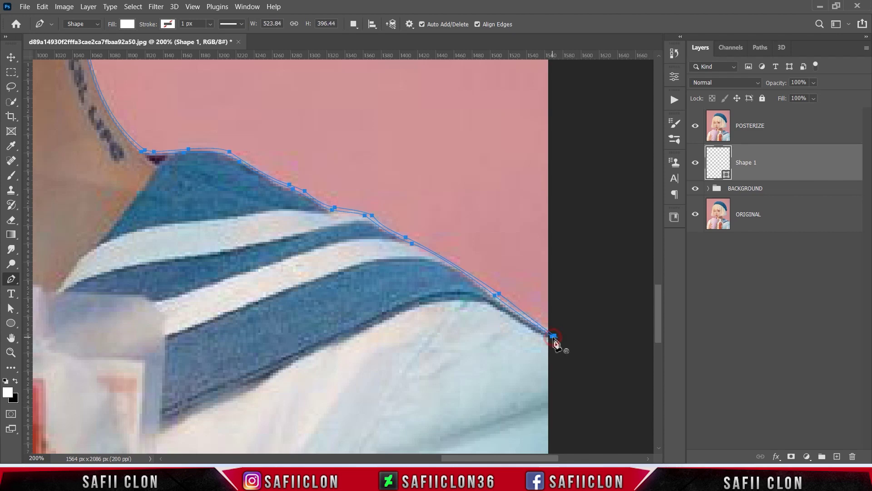
key(ctrl+minus)
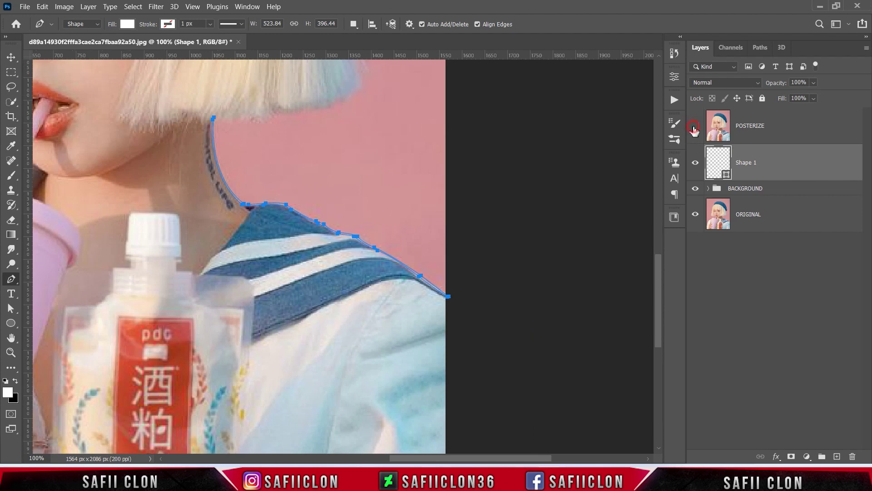
Step: Hide POSTERIZE and dock the Swatches panel in its own column, narrowing the panels
click(695, 130)
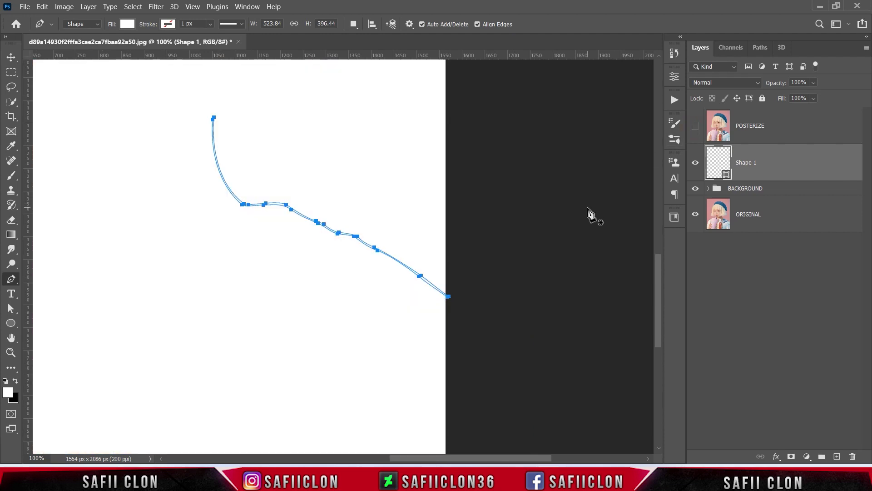
click(248, 7)
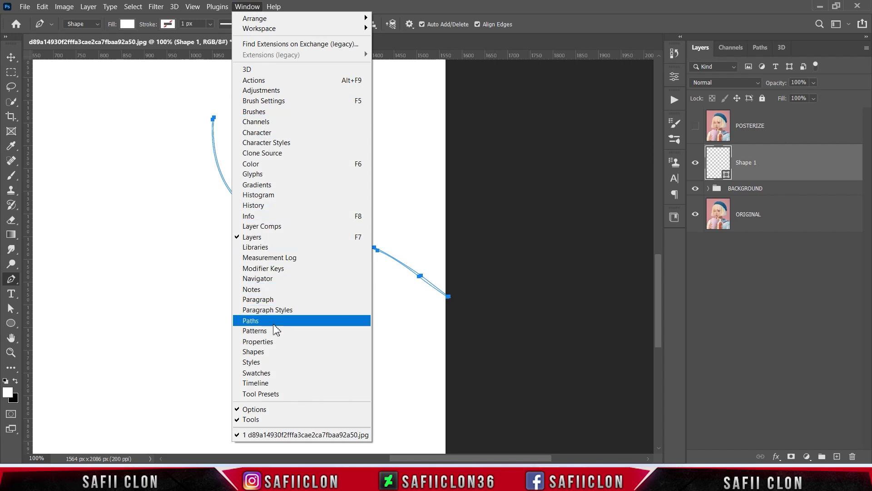
click(268, 373)
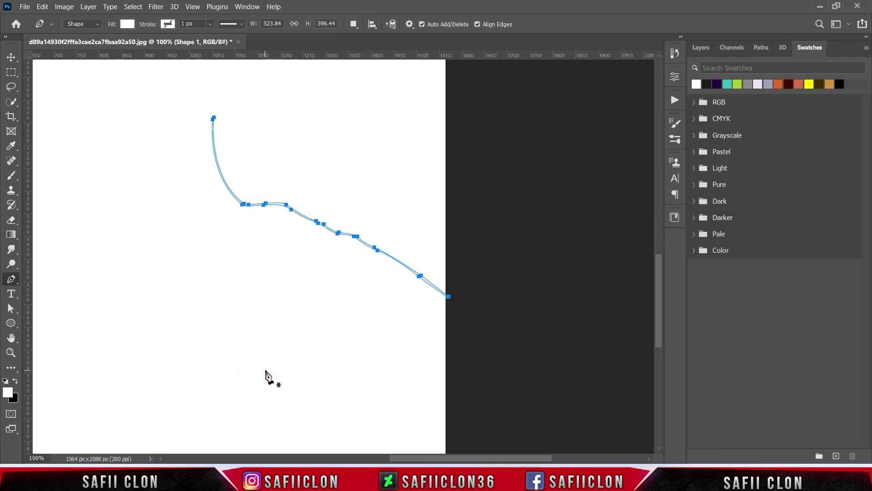
drag(817, 50, 461, 24)
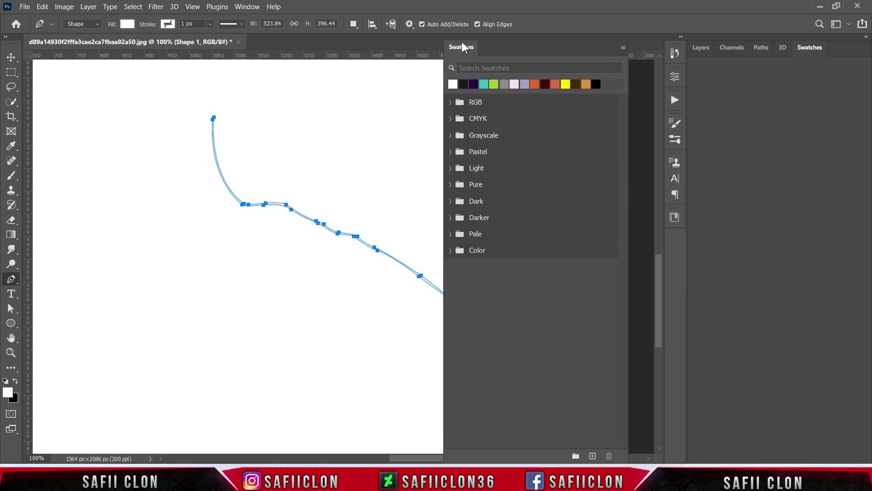
mouse_move(459, 46)
mouse_down()
mouse_move(577, 62)
mouse_move(817, 54)
mouse_up()
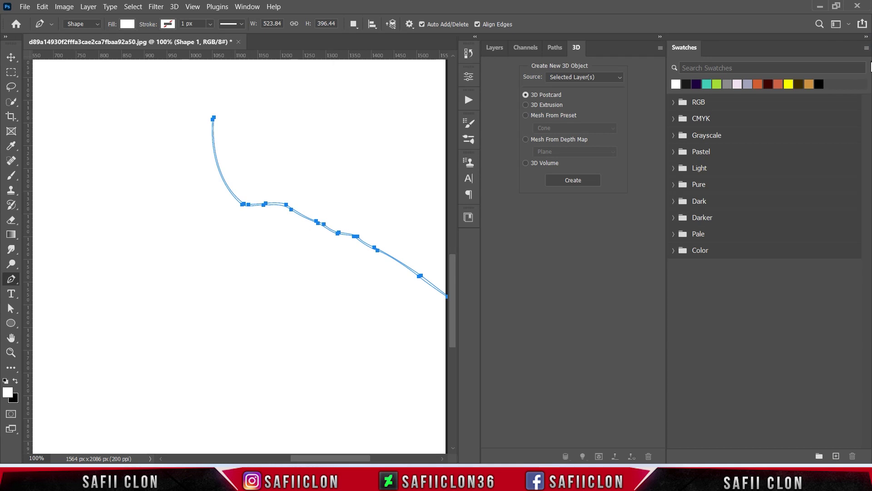
drag(666, 284, 727, 281)
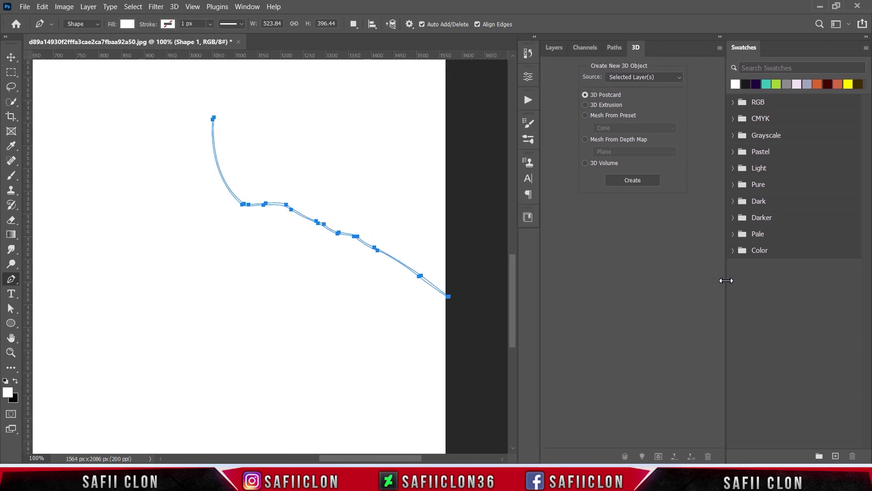
Step: Bring the Layers panel back and choose to import swatches from a file
click(246, 6)
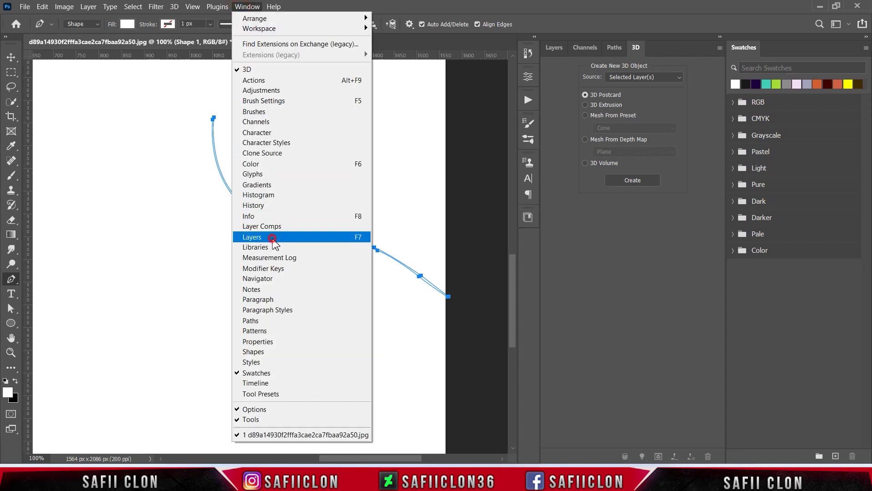
click(273, 238)
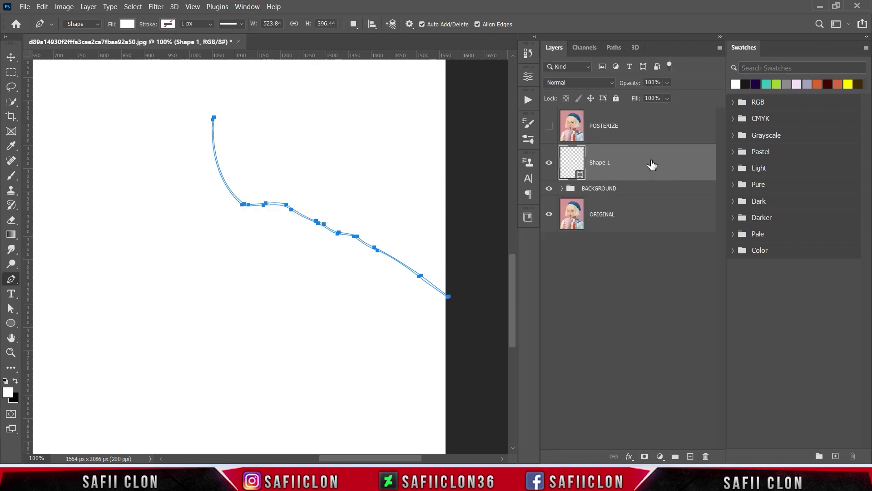
click(867, 48)
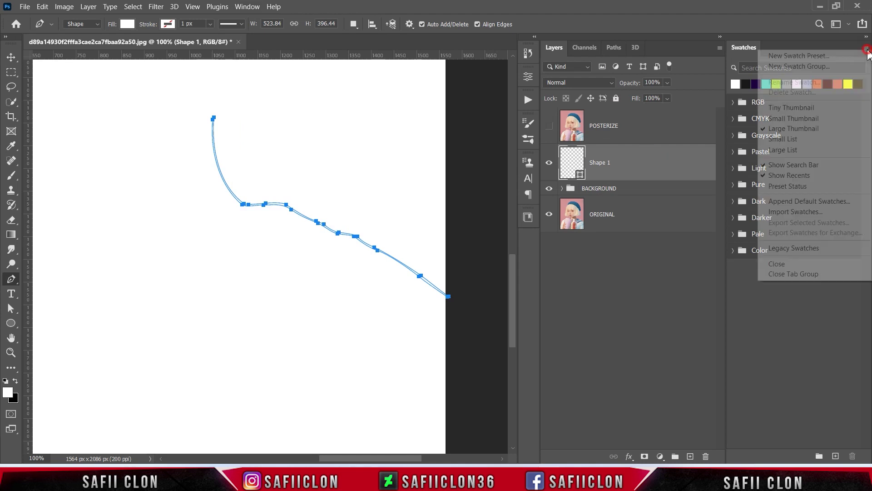
click(785, 213)
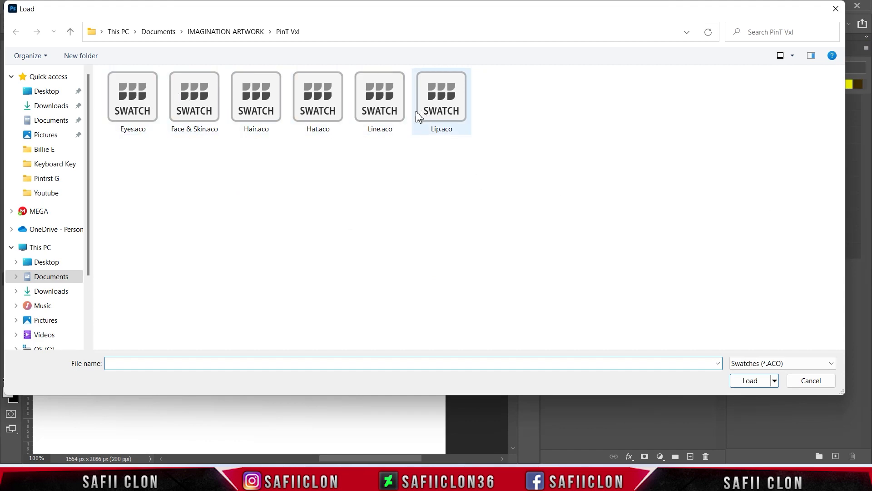
Step: Load Line.aco into the Swatches panel and expand its Line group
click(390, 113)
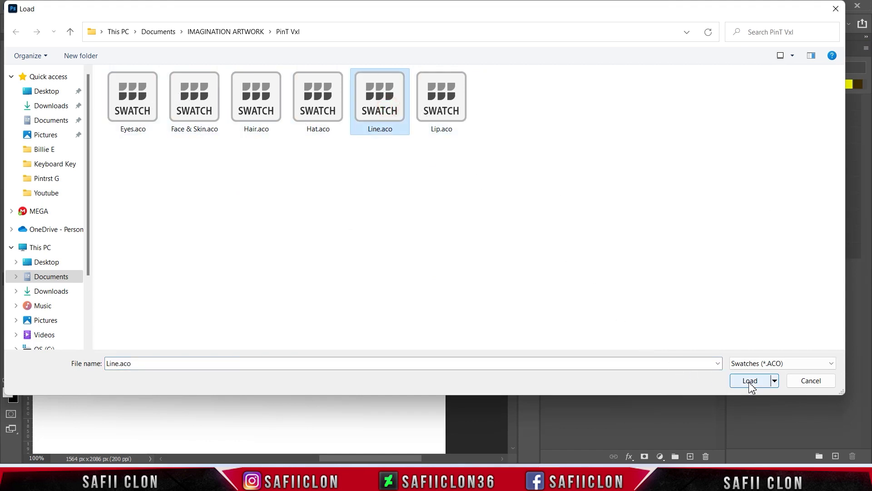
click(750, 381)
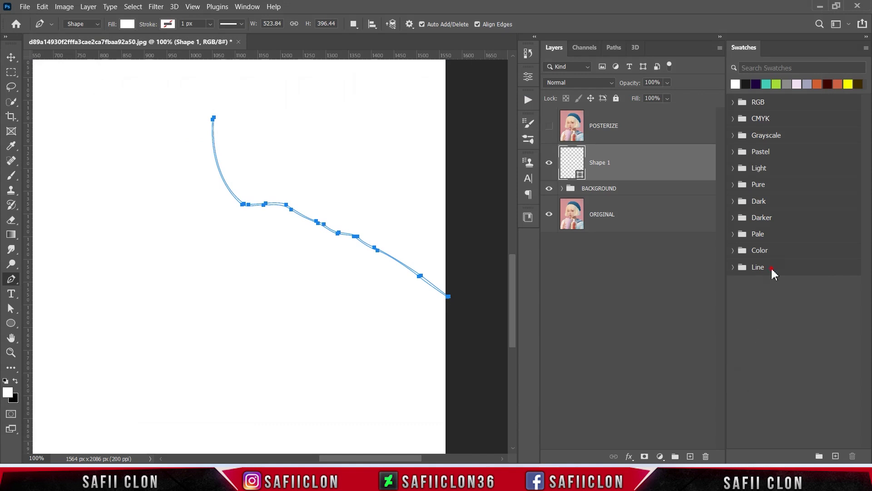
click(733, 268)
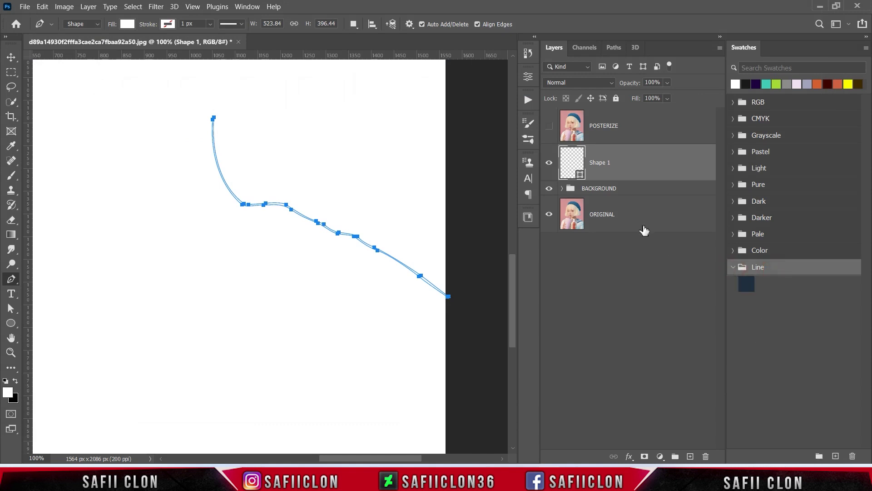
Step: Set Shape 1's fill to the dark navy #1e2f3d Line swatch
double_click(581, 175)
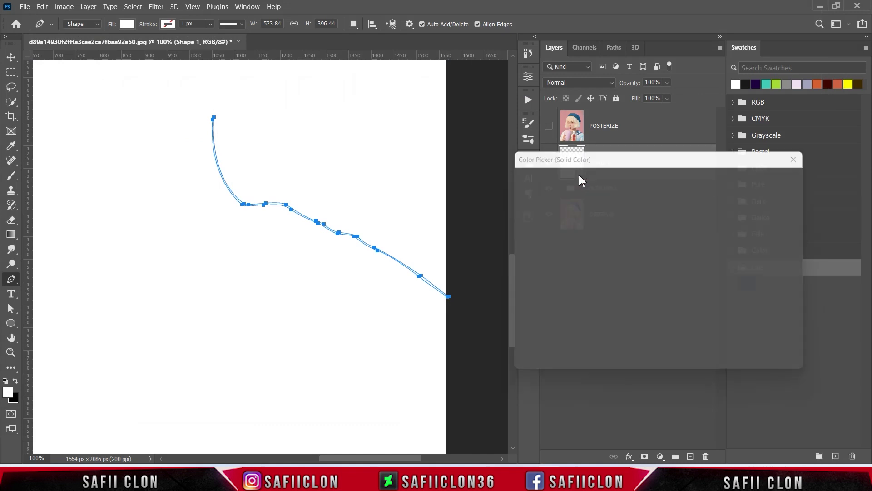
drag(589, 155, 512, 56)
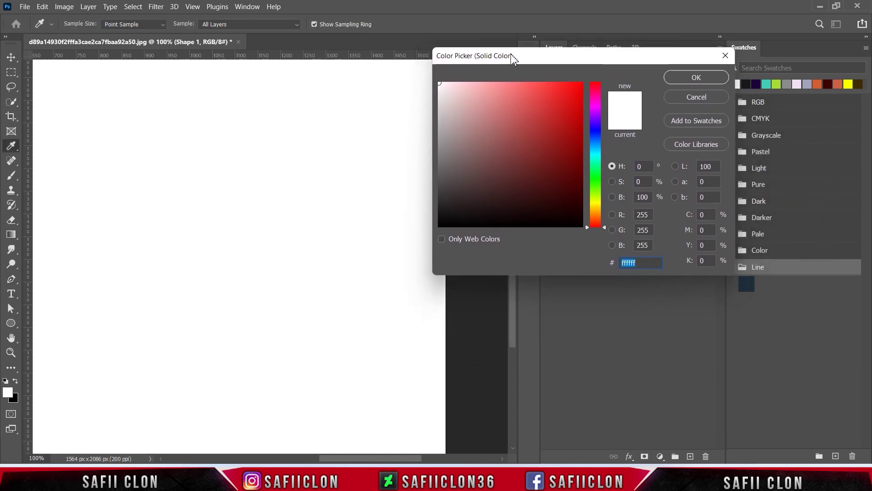
click(748, 284)
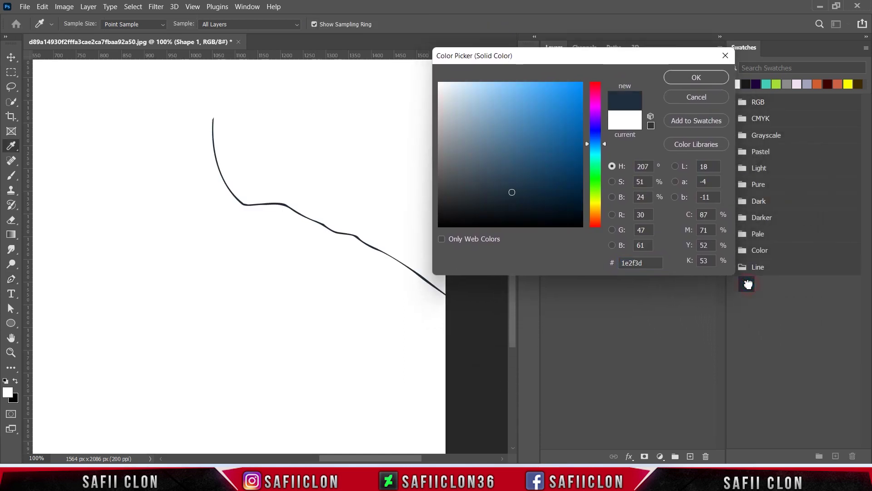
click(682, 81)
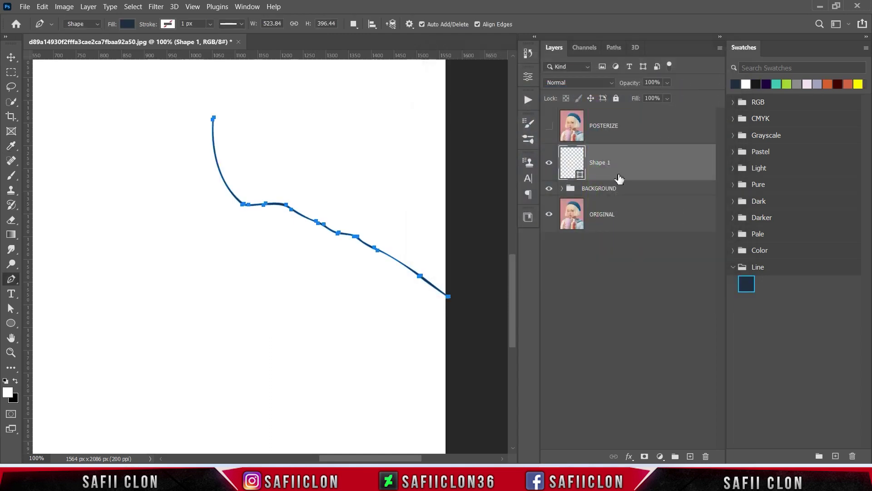
Step: Show the POSTERIZE layer and set Path Operations to Combine Shapes
click(549, 129)
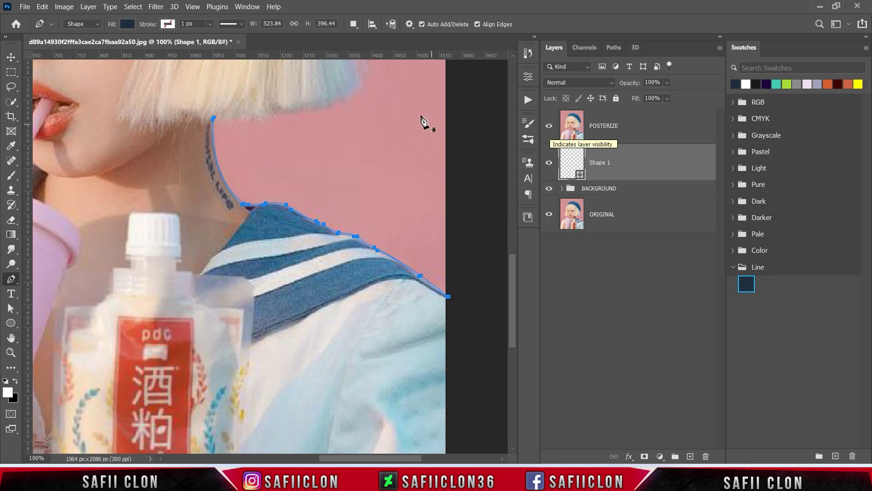
click(354, 24)
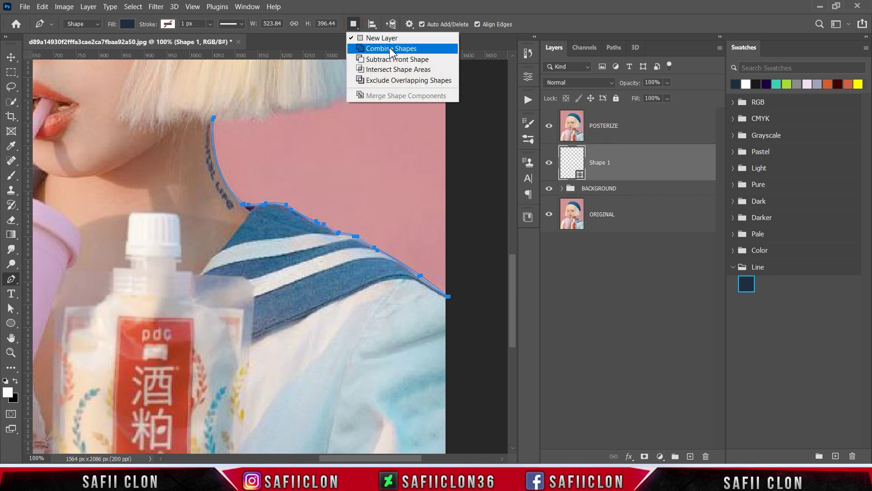
click(391, 48)
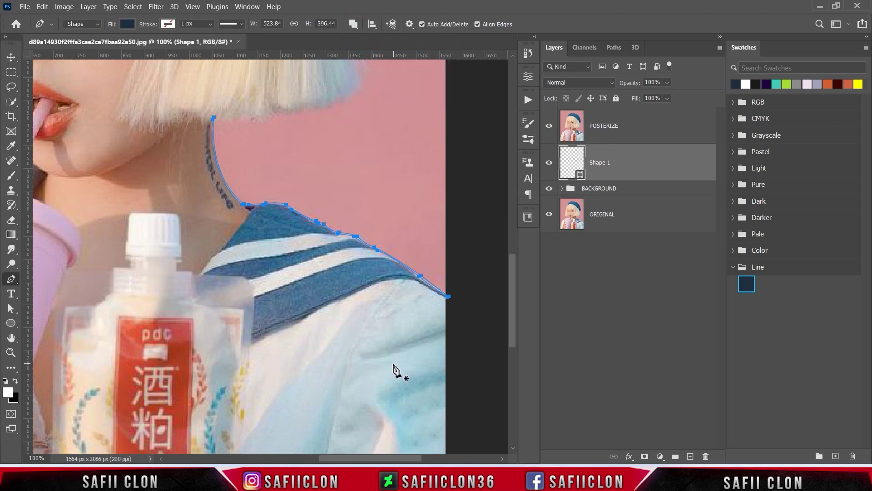
Step: Trace and close an outline around the first sailor-collar stripe
scroll(397, 366, down, 5)
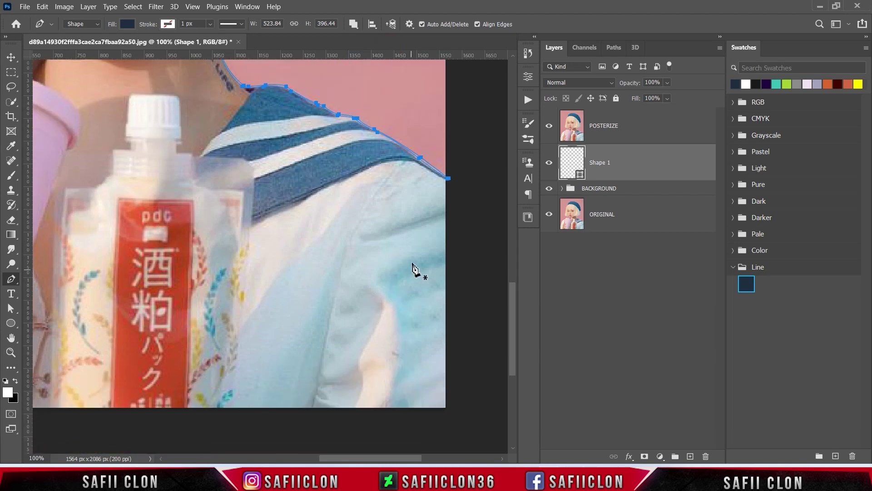
click(451, 207)
drag(396, 227, 380, 227)
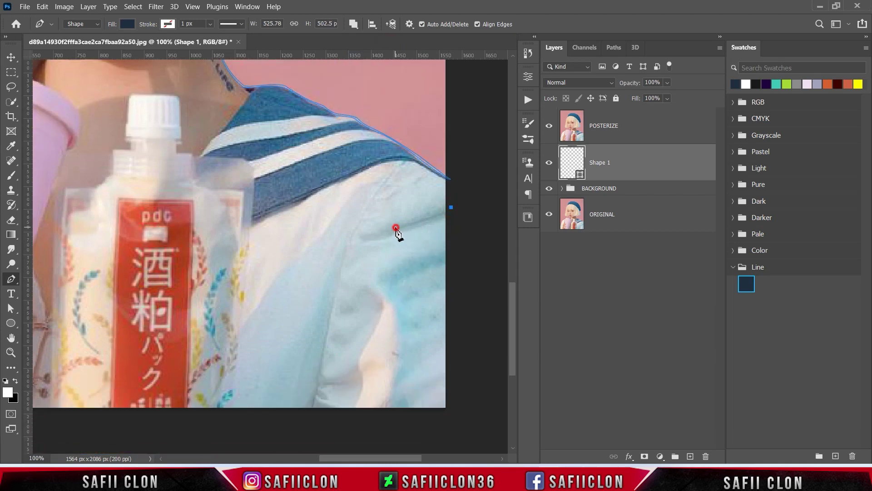
click(452, 211)
ctrl+click(359, 169)
key(ctrl+plus)
drag(415, 194, 266, 192)
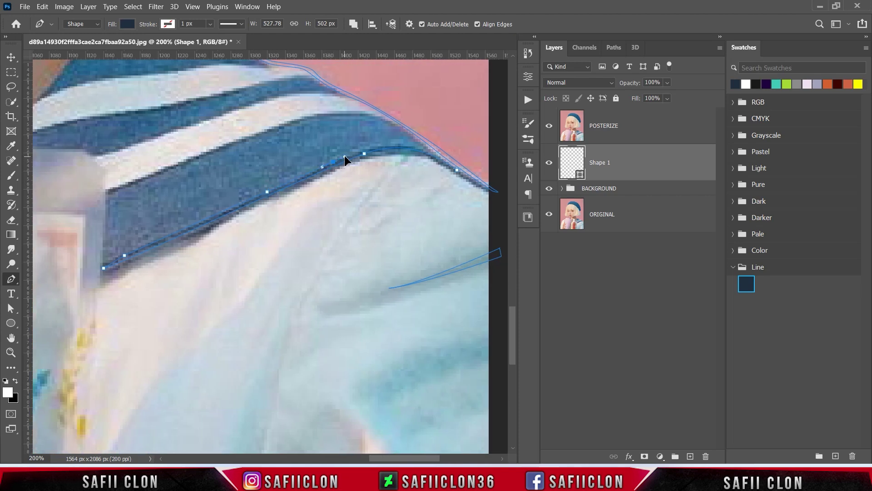
drag(345, 160, 327, 205)
click(394, 178)
click(225, 181)
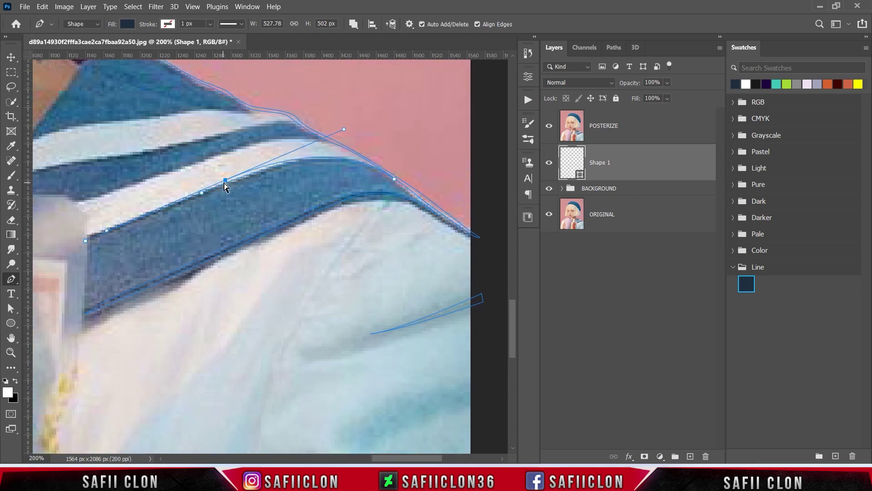
click(86, 241)
Step: Trace the next collar stripe out to the collar's left edge and finish the outline
scroll(246, 350, up, 2)
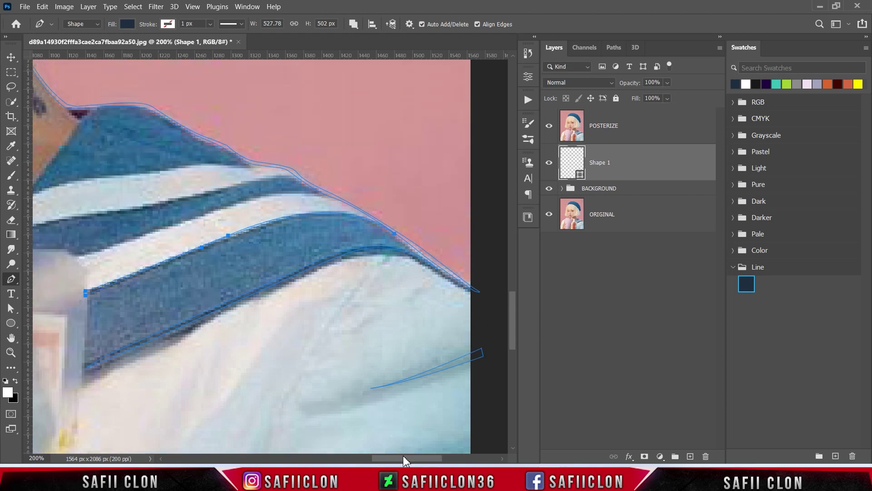
drag(406, 459, 394, 459)
drag(416, 197, 365, 188)
click(153, 257)
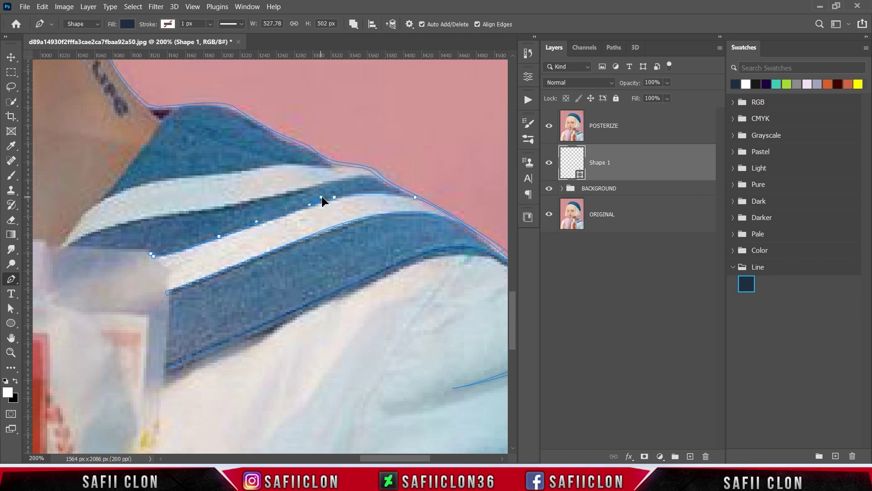
scroll(341, 273, up, 2)
click(66, 284)
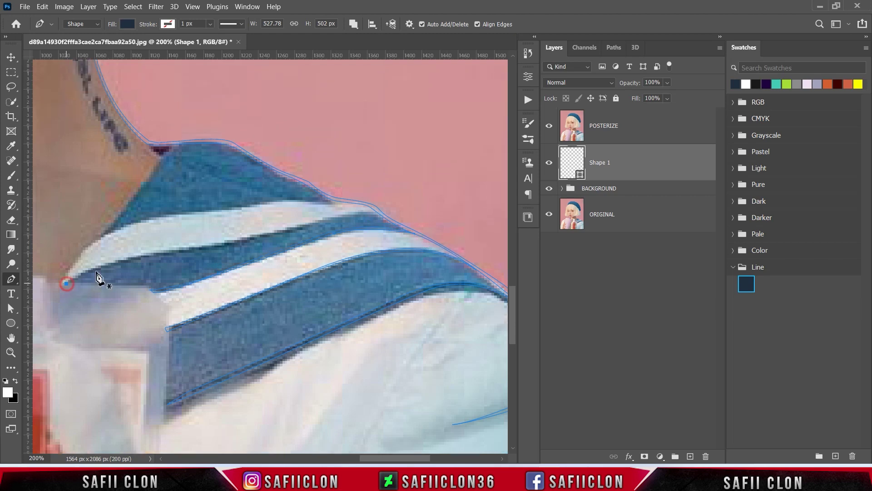
drag(272, 234, 322, 216)
drag(386, 219, 406, 233)
key(ctrl+plus)
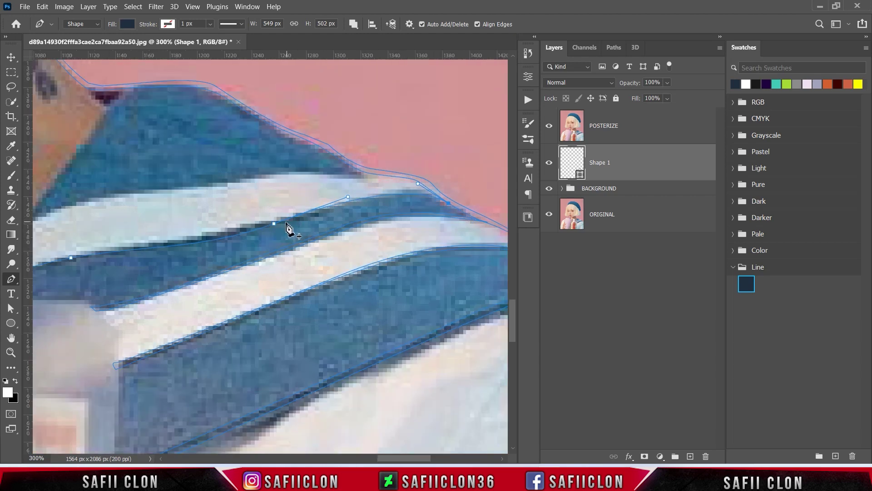
scroll(109, 253, left, 3)
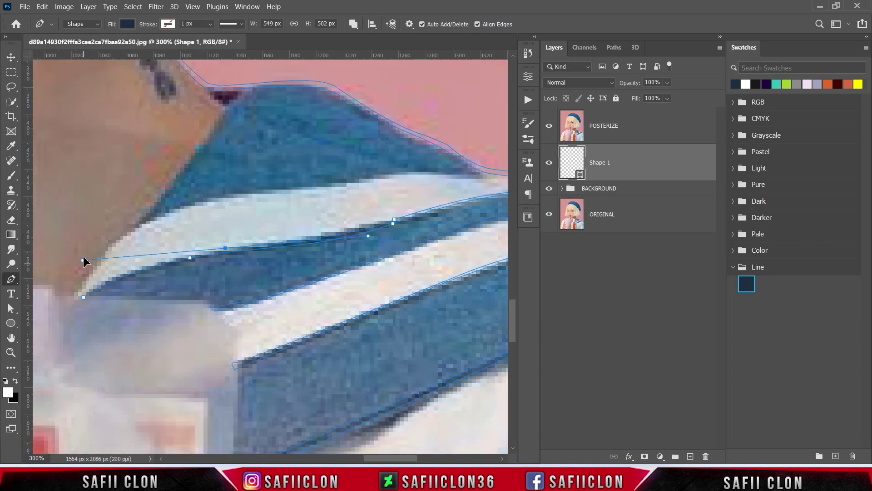
drag(78, 299, 38, 334)
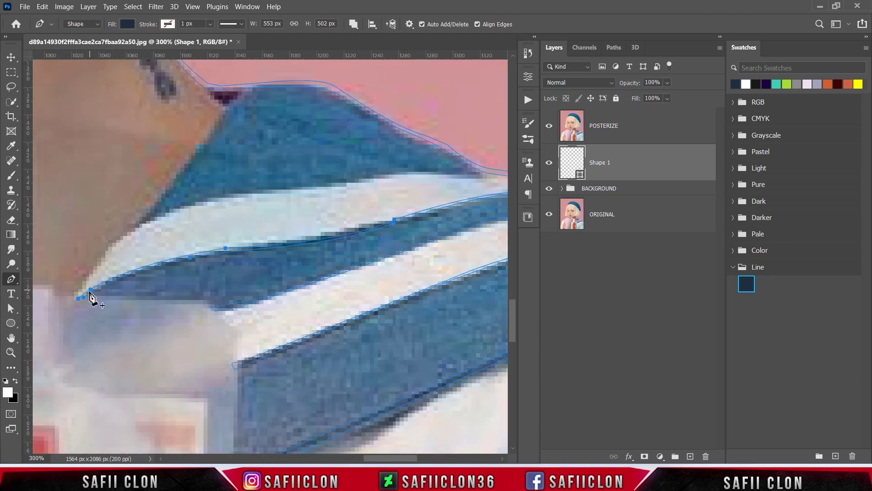
key(Return)
Step: Outline the collar's top edge near the neck with a sharp tip, closing the path
drag(315, 186, 355, 184)
drag(379, 458, 387, 458)
drag(428, 172, 482, 179)
click(427, 171)
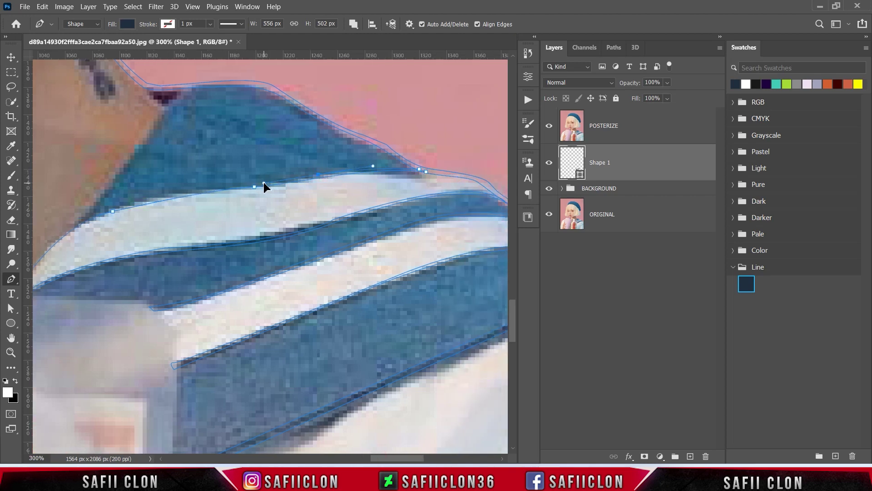
drag(78, 221, 45, 239)
scroll(121, 183, up, 2)
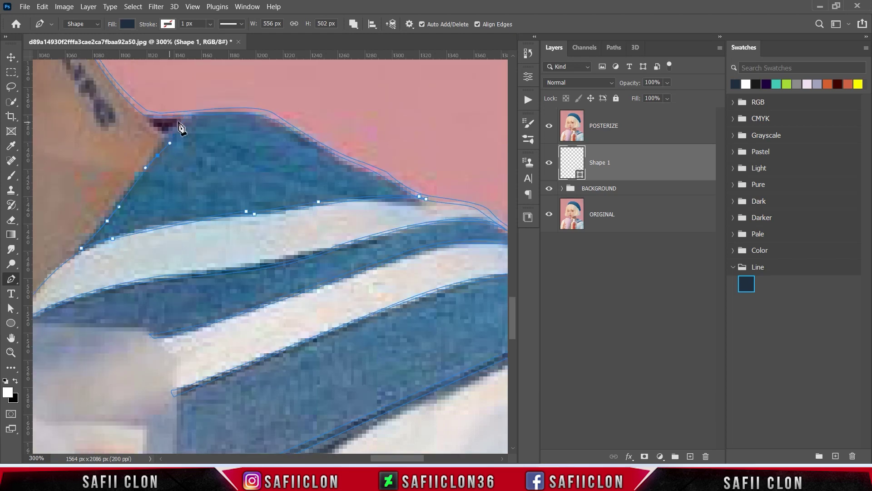
drag(166, 117, 163, 133)
alt+click(178, 119)
scroll(240, 256, left, 5)
click(180, 325)
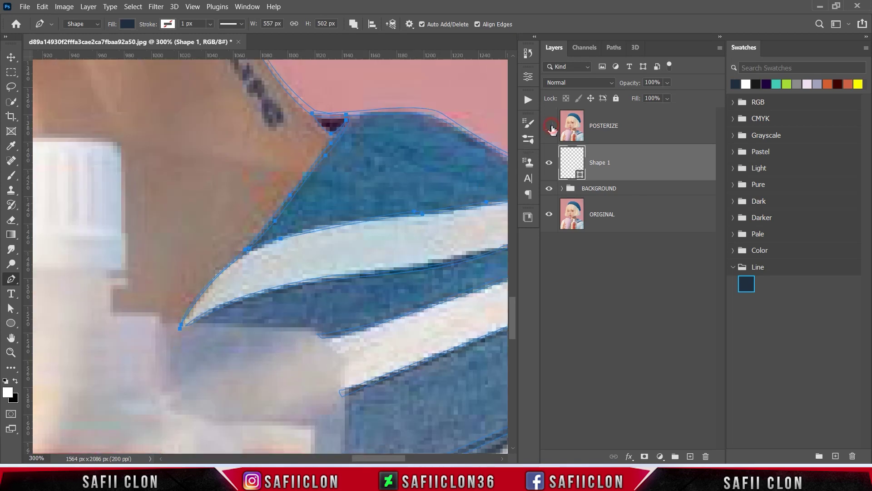
Step: Hide POSTERIZE, then zoom out and back in to review the navy collar and neck lines
click(549, 126)
key(ctrl+minus)
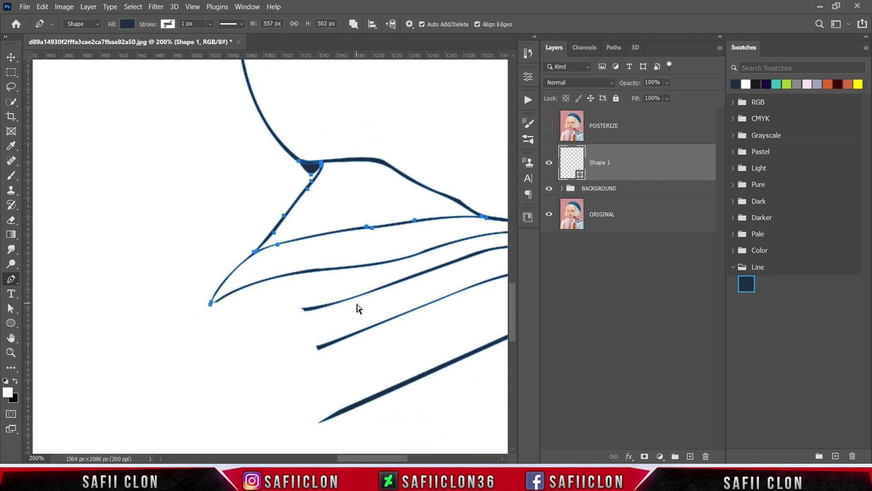
key(ctrl+minus)
key(ctrl+minus)
key(ctrl+minus)
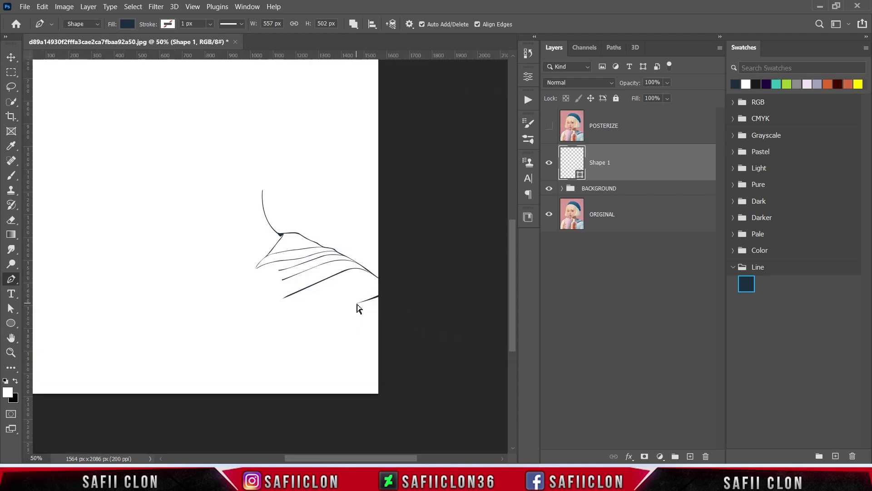
key(ctrl+minus)
key(ctrl+plus)
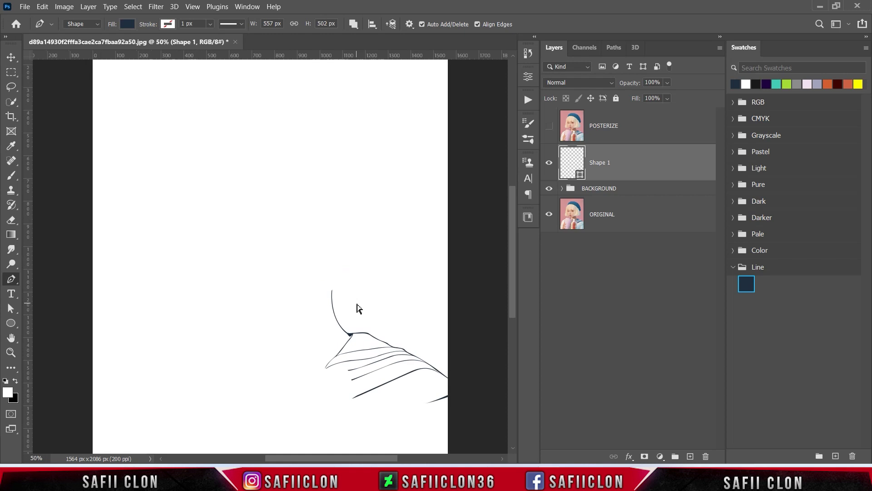
key(ctrl+plus)
scroll(359, 313, down, 2)
scroll(364, 318, down, 3)
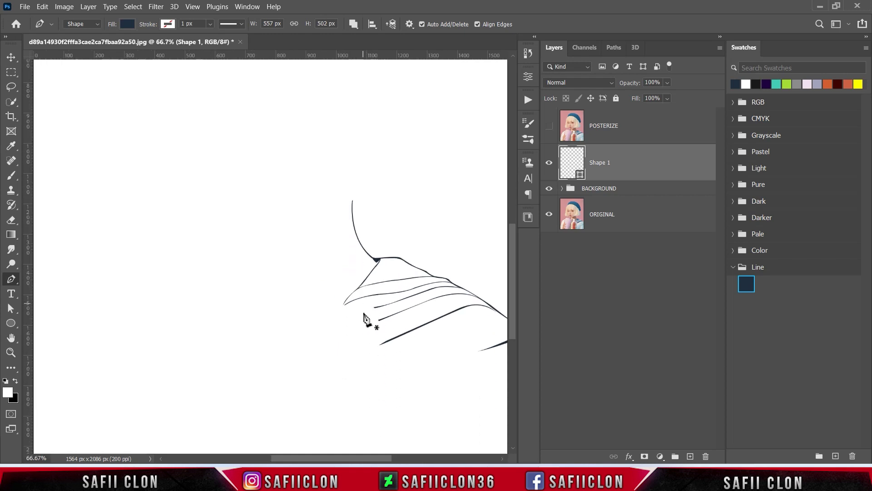
scroll(361, 315, down, 3)
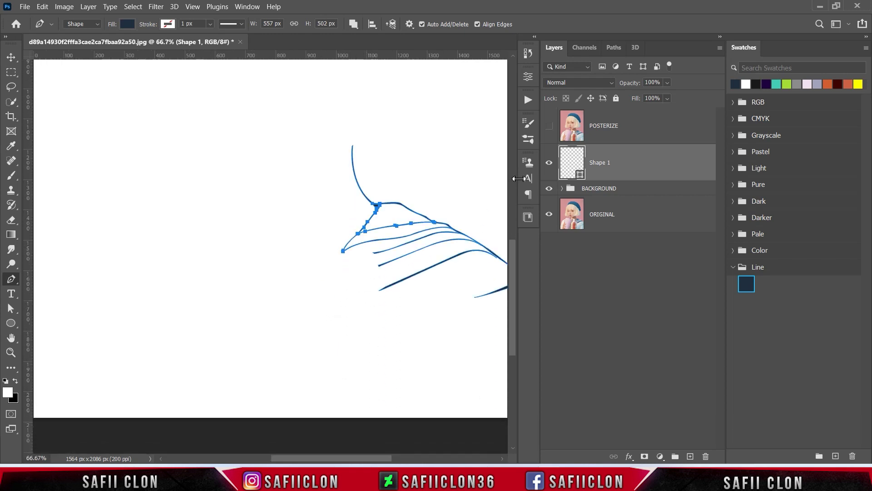
Step: Show the posterized photo again and zoom in to 100% on the shirt
click(549, 129)
scroll(419, 282, down, 1)
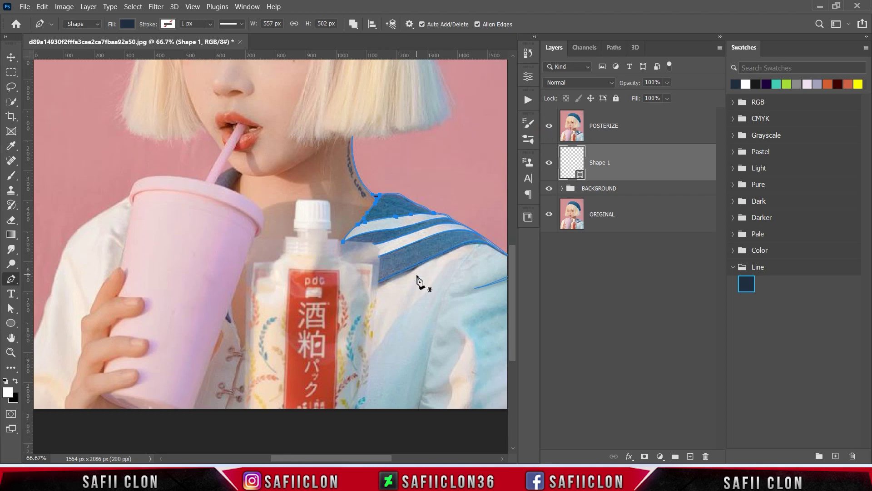
scroll(414, 286, down, 2)
drag(343, 458, 363, 439)
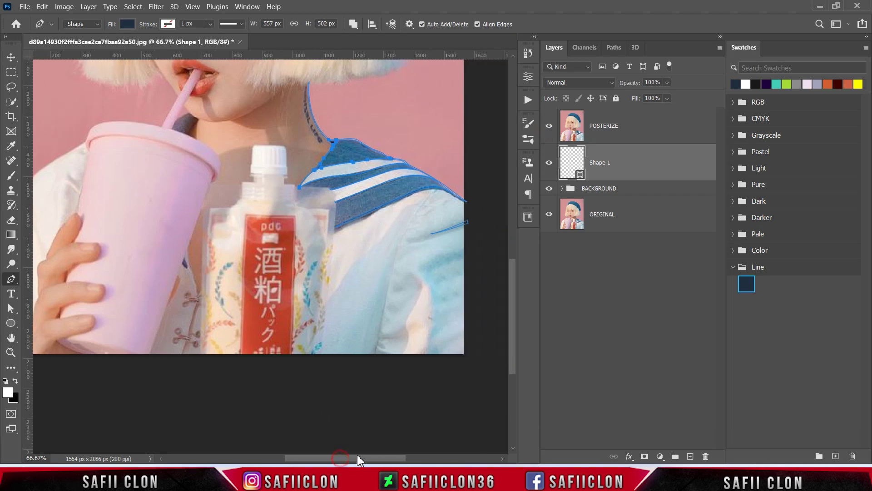
key(ctrl+plus)
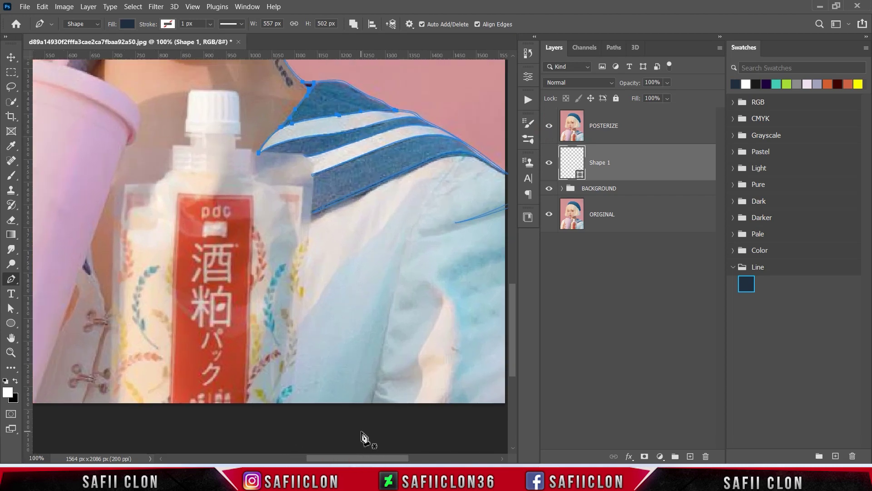
scroll(354, 332, down, 1)
scroll(348, 321, down, 2)
Step: Trace two curved shirt fold lines: one down the shirt and one from the shoulder
click(373, 347)
drag(396, 229, 402, 212)
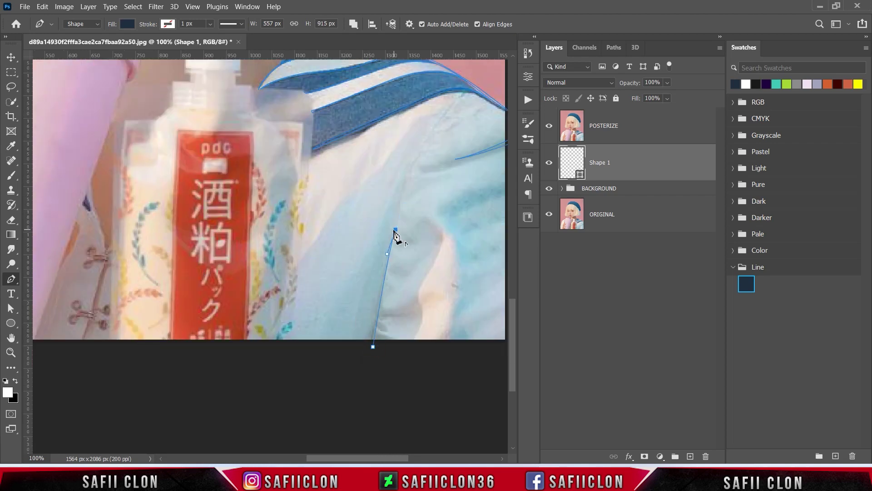
drag(371, 344, 356, 422)
scroll(399, 361, up, 2)
click(472, 120)
drag(454, 128, 446, 136)
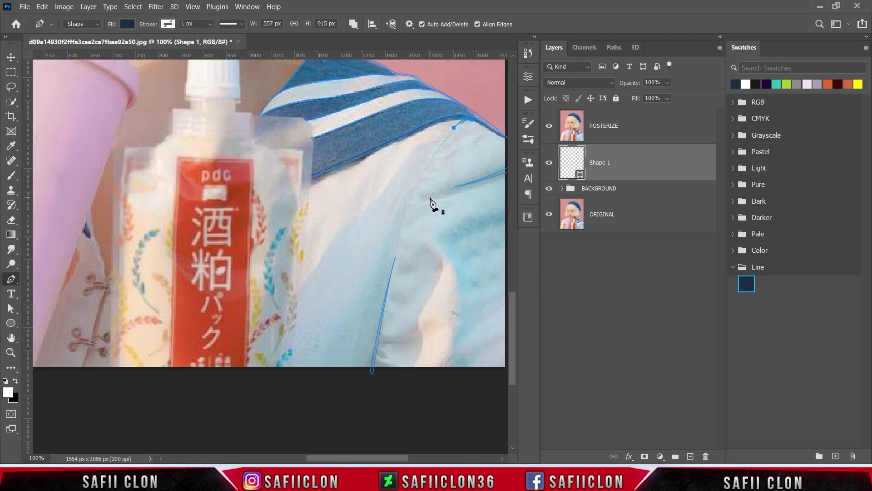
scroll(376, 244, right, 4)
drag(341, 162, 339, 168)
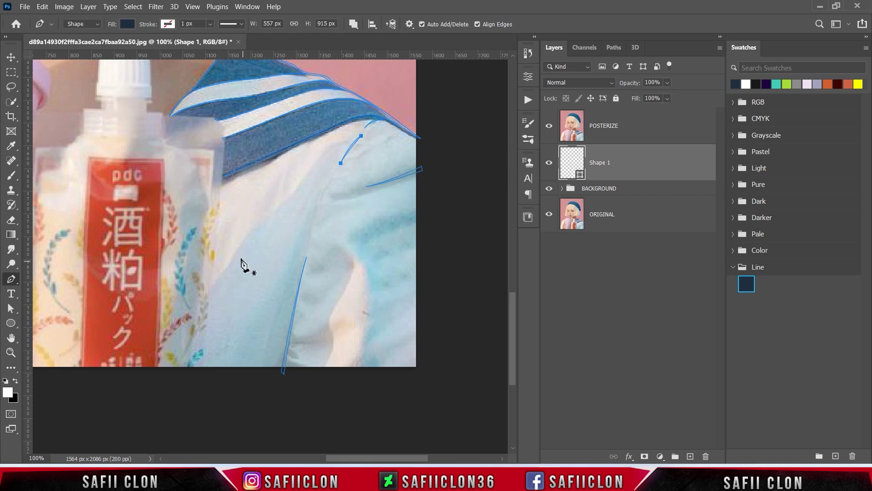
Step: Start a path up the pouch's left edge, rounding its upper left corner
scroll(363, 436, left, 1)
scroll(344, 450, left, 5)
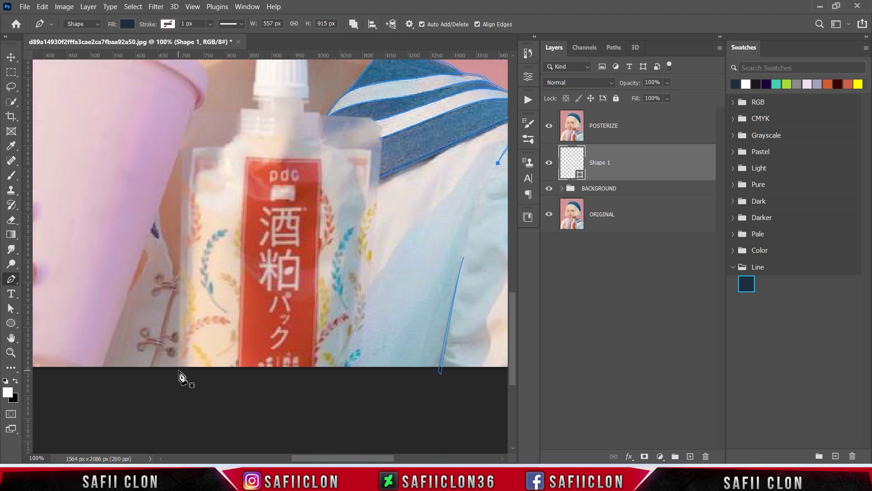
scroll(236, 291, up, 3)
click(179, 426)
drag(181, 340, 181, 321)
drag(182, 235, 183, 222)
drag(190, 163, 202, 158)
Step: Continue the pouch outline across its top edge and down its curved right side
click(242, 165)
key(ctrl+plus)
key(ctrl+plus)
key(ctrl+minus)
click(299, 196)
drag(390, 203, 412, 204)
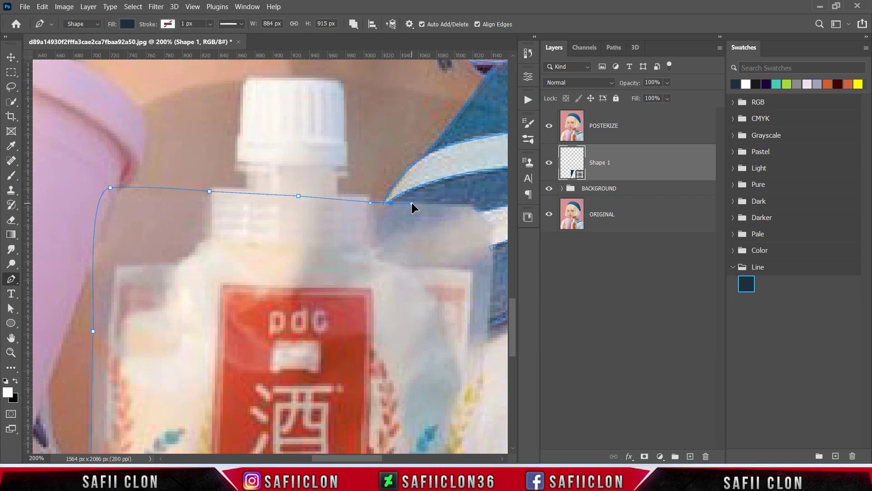
drag(375, 459, 397, 459)
scroll(323, 227, down, 3)
scroll(332, 289, down, 3)
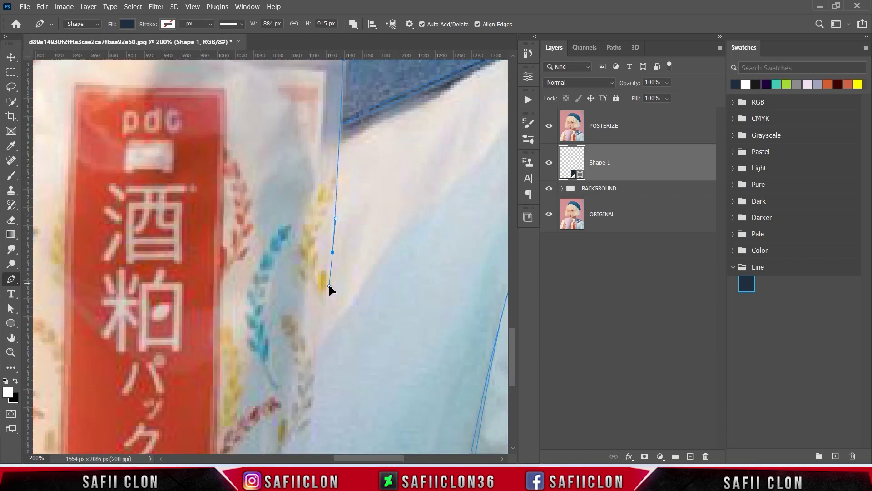
click(332, 288)
scroll(331, 289, down, 3)
drag(321, 360, 321, 382)
Step: Carry the pouch outline along its left edge and close it at the starting point
scroll(331, 230, up, 3)
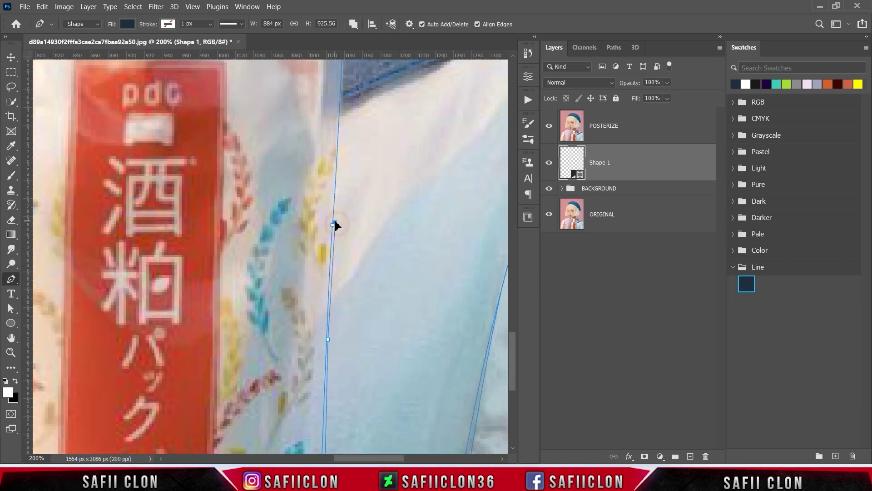
scroll(335, 224, up, 2)
scroll(345, 200, up, 3)
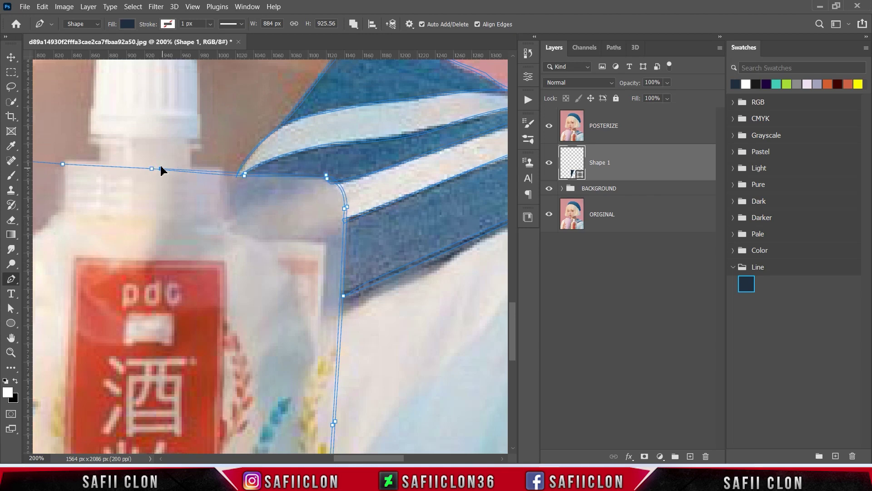
scroll(161, 171, left, 5)
scroll(253, 201, up, 1)
click(221, 196)
click(150, 195)
click(133, 210)
scroll(132, 222, down, 2)
drag(127, 250, 123, 299)
scroll(126, 280, down, 4)
scroll(126, 286, down, 2)
click(123, 403)
Step: Outline the bottle cap's corners, top and sides with a new path
scroll(456, 312, up, 3)
scroll(455, 312, up, 6)
click(316, 273)
click(275, 270)
click(275, 248)
click(324, 251)
click(280, 194)
click(302, 186)
click(377, 189)
drag(381, 247, 381, 258)
click(343, 250)
click(337, 272)
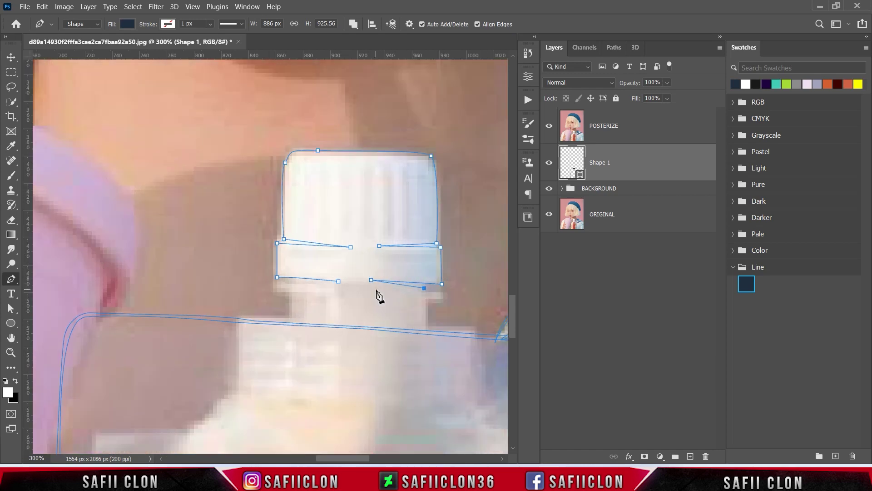
Step: Trace the cap's right edge, top and curved left corner, then close its outline
key(ctrl+plus)
click(445, 287)
click(441, 243)
click(326, 149)
click(288, 150)
drag(279, 182, 278, 200)
click(281, 235)
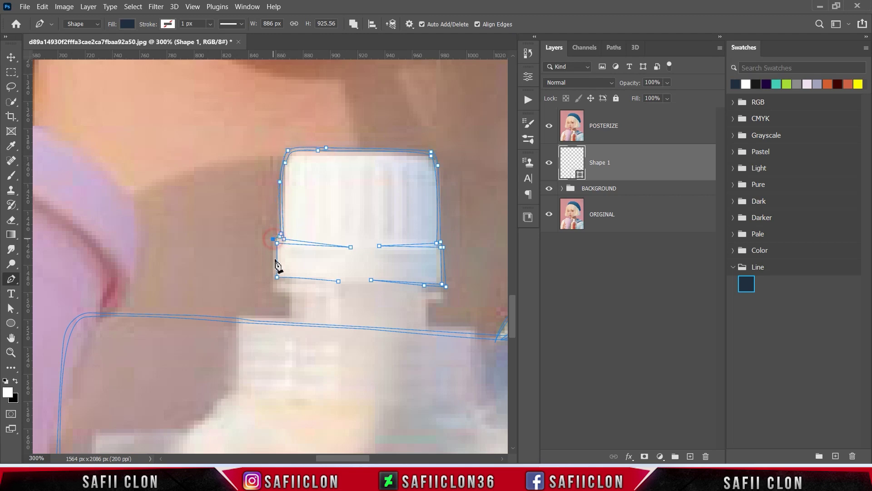
Step: Draw the two ring lines at the base of the cap, then zoom out
scroll(431, 259, down, 5)
click(288, 232)
click(275, 187)
drag(276, 200, 333, 201)
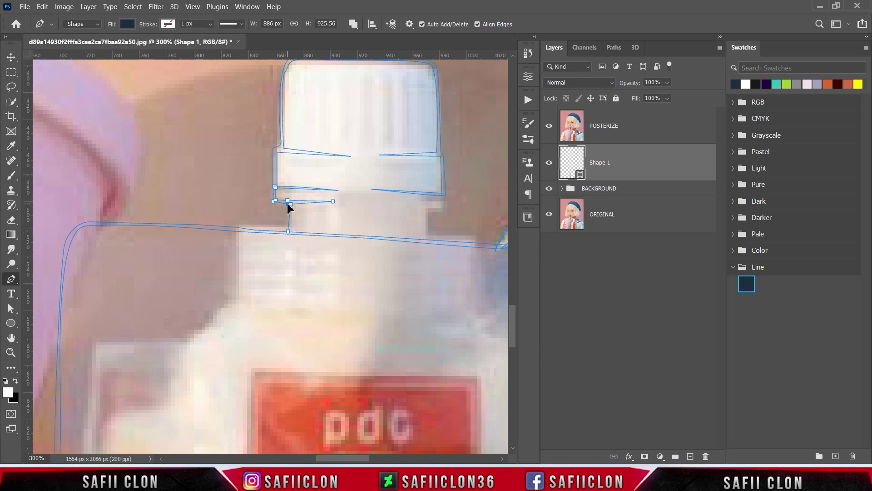
click(286, 233)
click(424, 239)
click(426, 209)
click(444, 210)
click(427, 213)
click(428, 241)
key(ctrl+minus)
key(ctrl+minus)
key(ctrl+minus)
key(ctrl+minus)
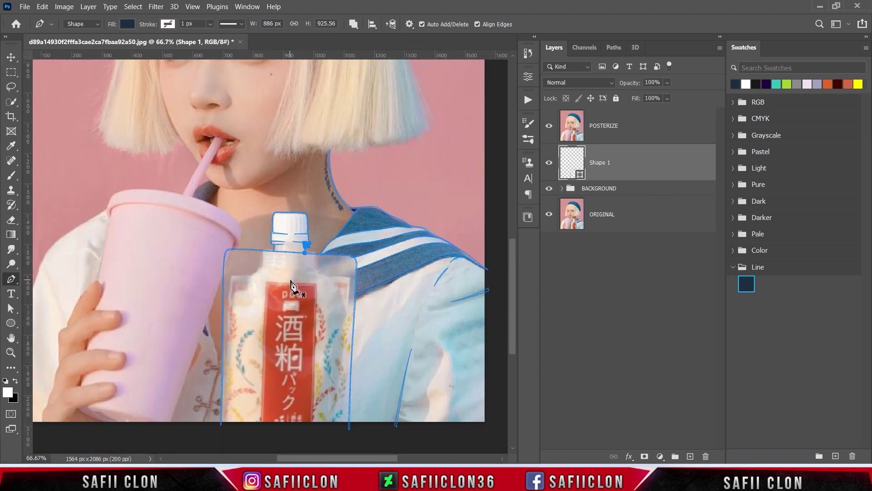
Step: Trace the shirt placket line beside the pouch up to its top
key(ctrl+plus)
key(ctrl+plus)
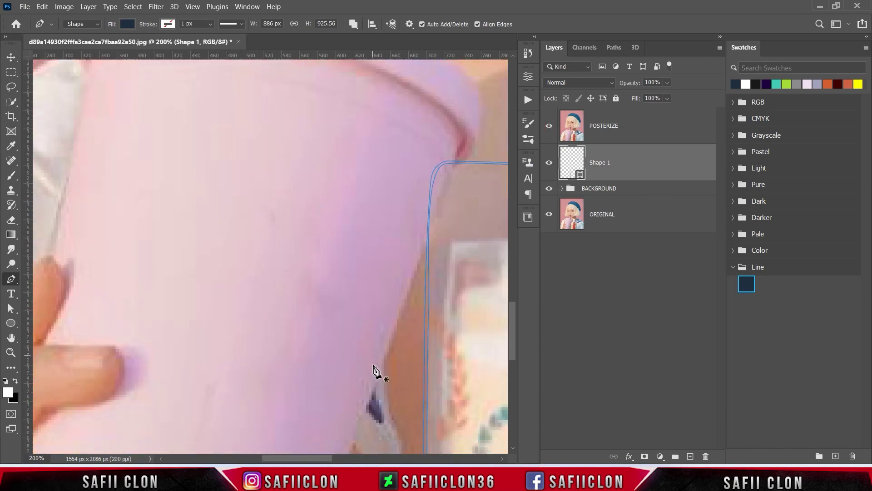
click(398, 377)
scroll(391, 373, down, 3)
click(388, 334)
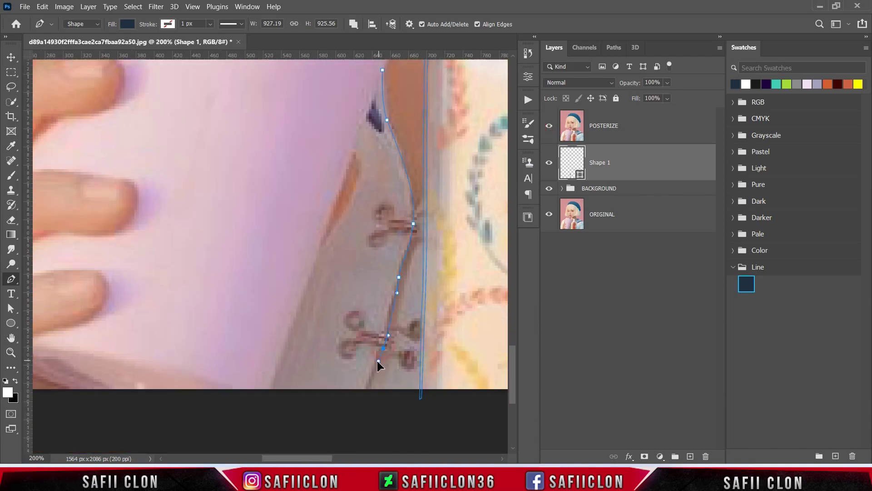
click(365, 400)
click(386, 350)
click(411, 192)
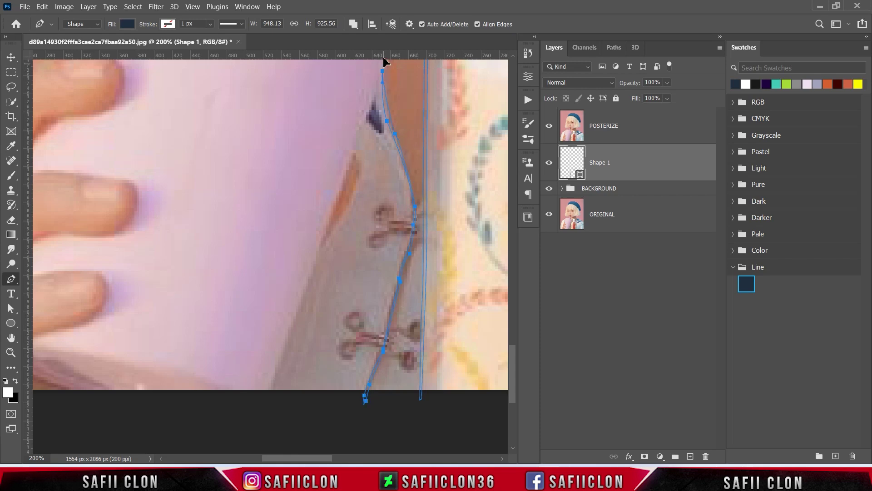
scroll(384, 67, up, 2)
Step: Outline the cup's side from the bottom, curving up to the rim
key(ctrl+minus)
click(266, 357)
drag(286, 293, 289, 283)
scroll(293, 293, up, 3)
drag(327, 253, 332, 238)
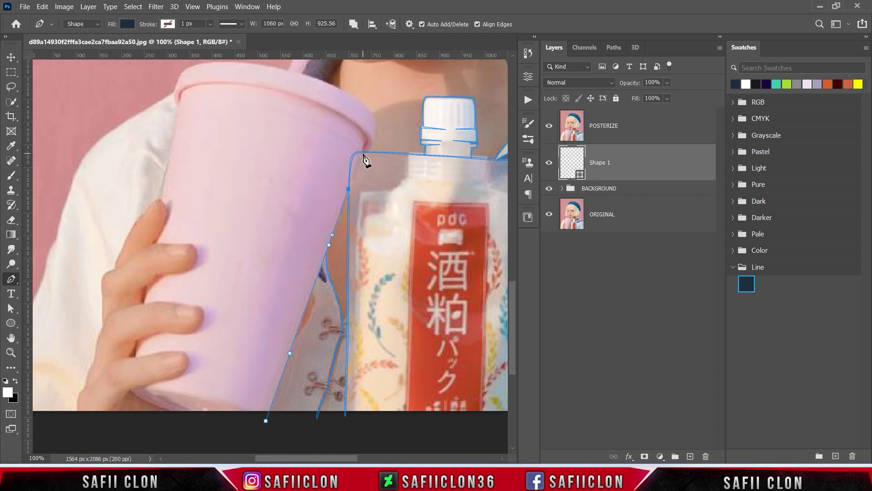
click(364, 155)
key(ctrl+plus)
scroll(357, 189, up, 2)
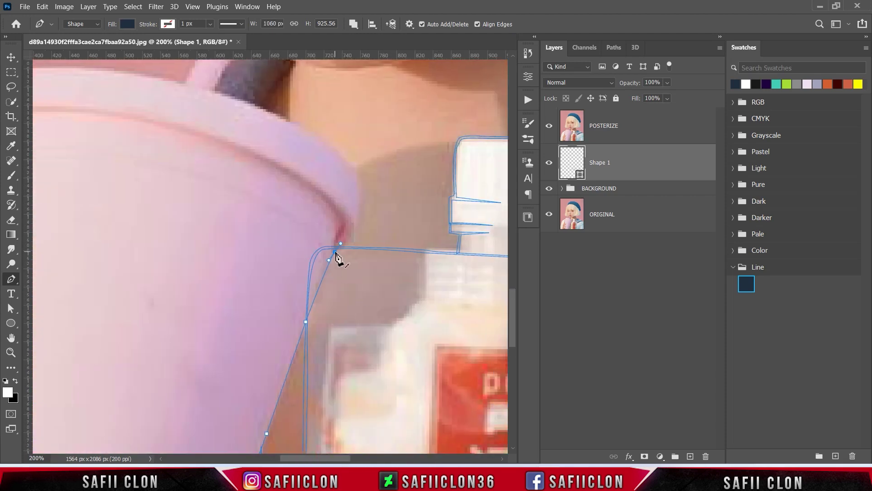
drag(356, 226, 359, 209)
drag(353, 166, 356, 172)
scroll(356, 172, up, 3)
scroll(278, 160, left, 3)
Step: Curve the outline across the cup lid and down the cup's left side toward the fingers
drag(276, 154, 182, 125)
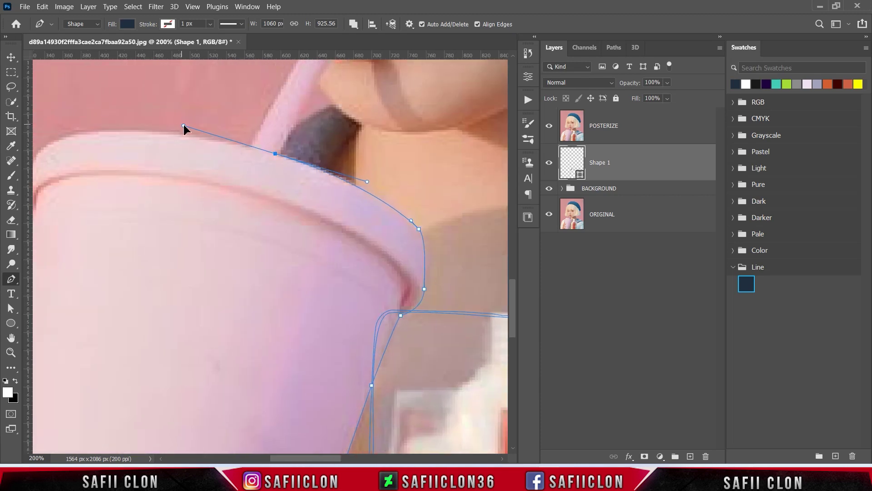
drag(336, 458, 322, 458)
drag(141, 148, 177, 123)
click(131, 223)
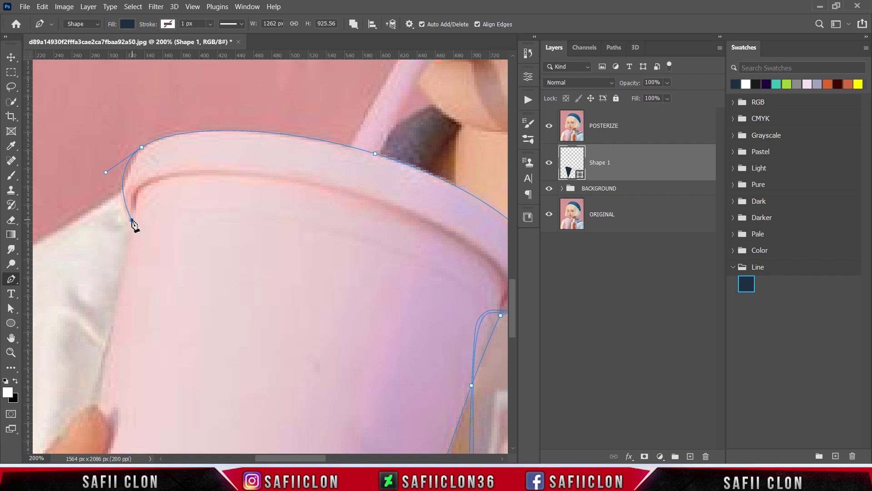
click(124, 185)
drag(133, 223, 140, 232)
drag(298, 458, 280, 458)
scroll(234, 200, down, 5)
click(239, 160)
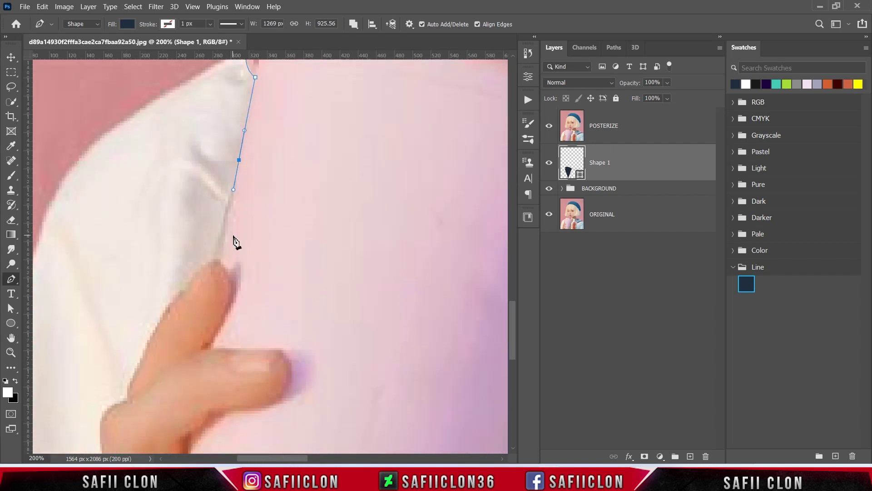
scroll(233, 239, down, 1)
click(219, 243)
scroll(240, 200, up, 3)
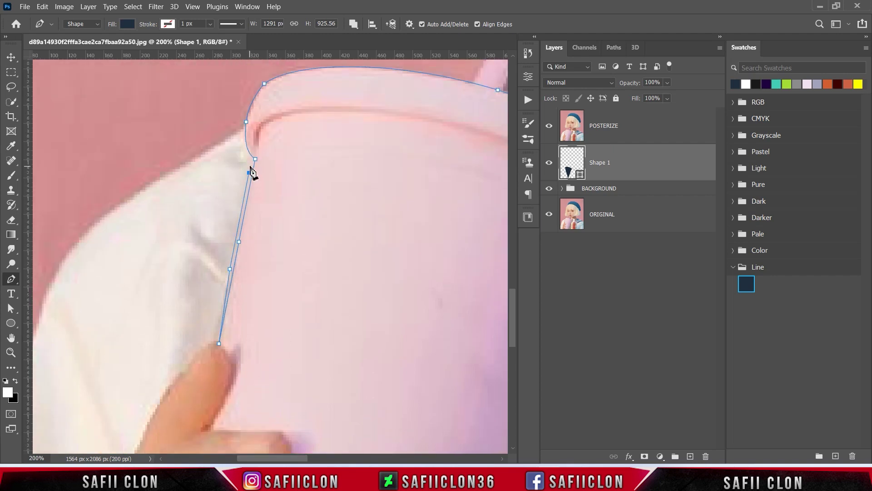
scroll(249, 169, up, 2)
Step: Trace the cup rim from its notch to the right corner and down toward the pouch
click(251, 226)
scroll(255, 227, up, 2)
drag(264, 189, 302, 137)
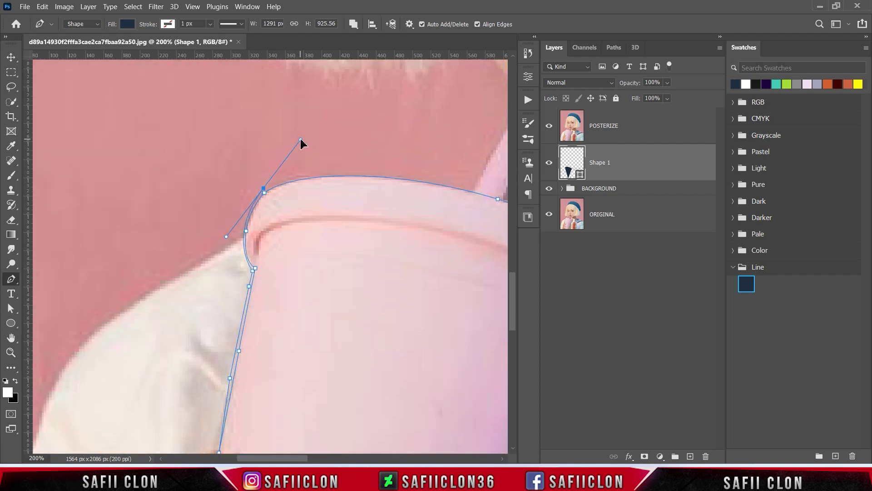
scroll(295, 236, right, 5)
drag(359, 199, 485, 246)
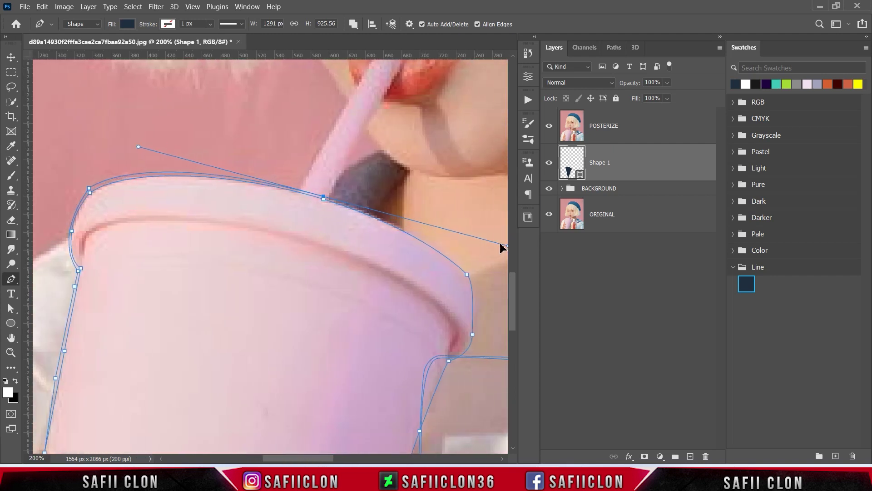
scroll(477, 244, down, 1)
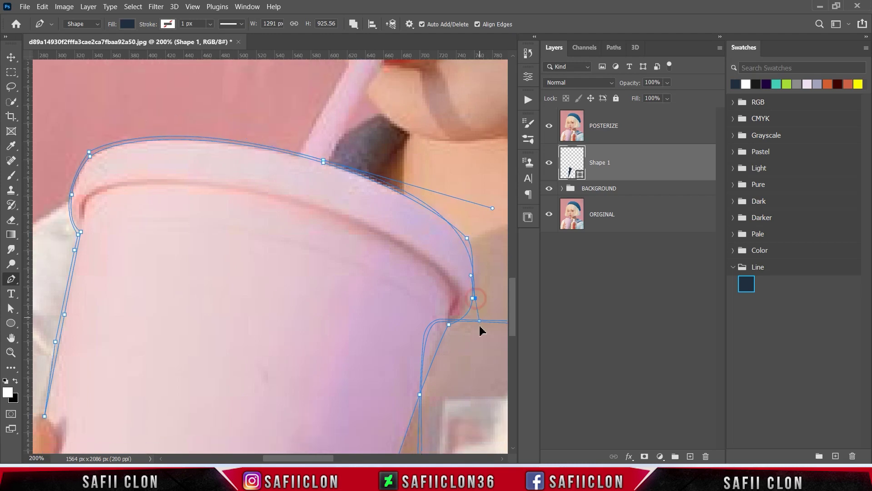
alt+click(323, 162)
click(473, 240)
scroll(473, 245, right, 3)
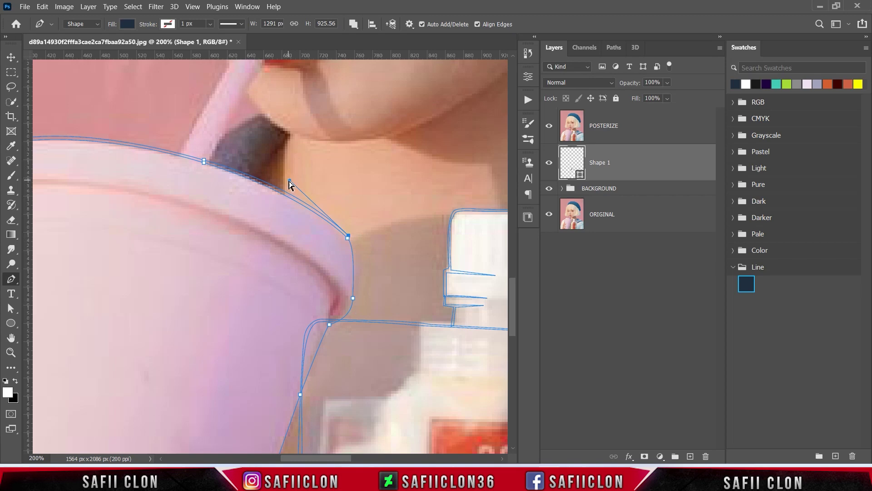
drag(356, 302, 351, 357)
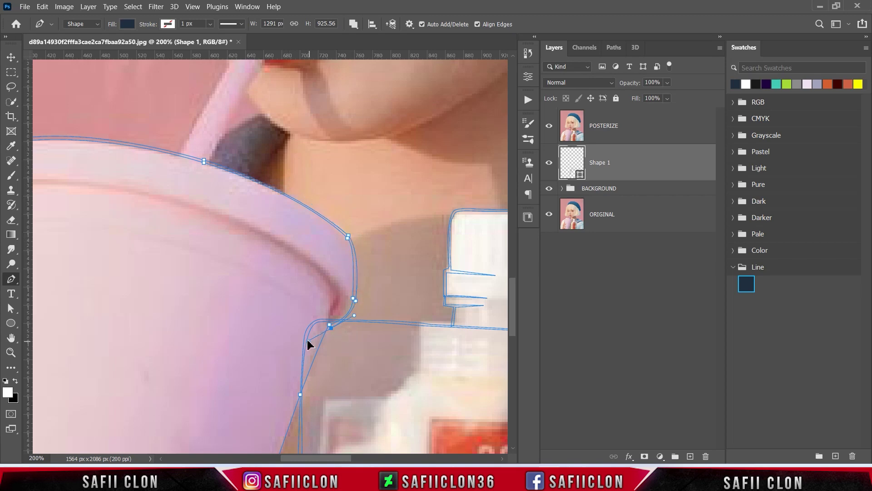
scroll(335, 203, down, 3)
scroll(293, 284, down, 2)
scroll(294, 284, down, 1)
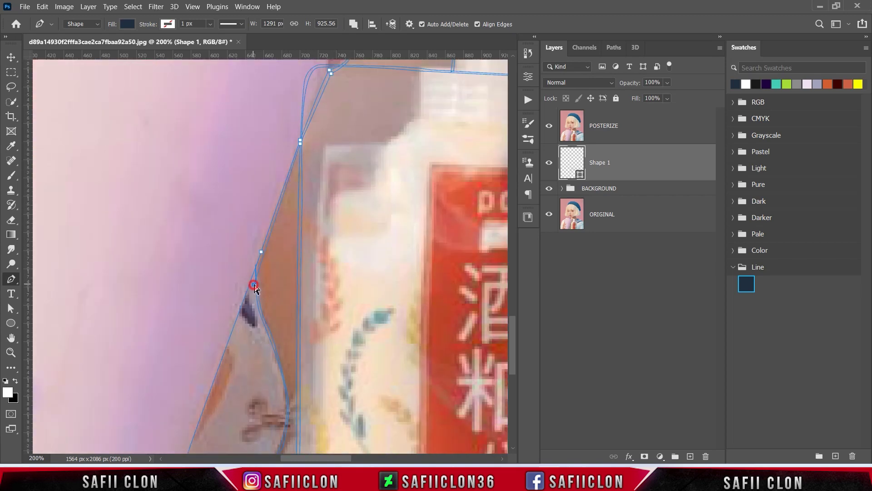
scroll(253, 288, down, 4)
scroll(182, 287, down, 1)
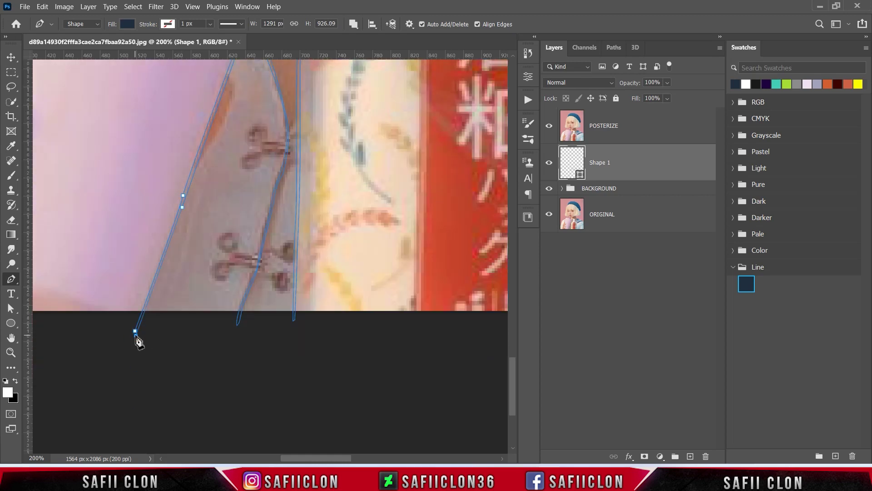
scroll(136, 336, down, 1)
scroll(160, 337, down, 1)
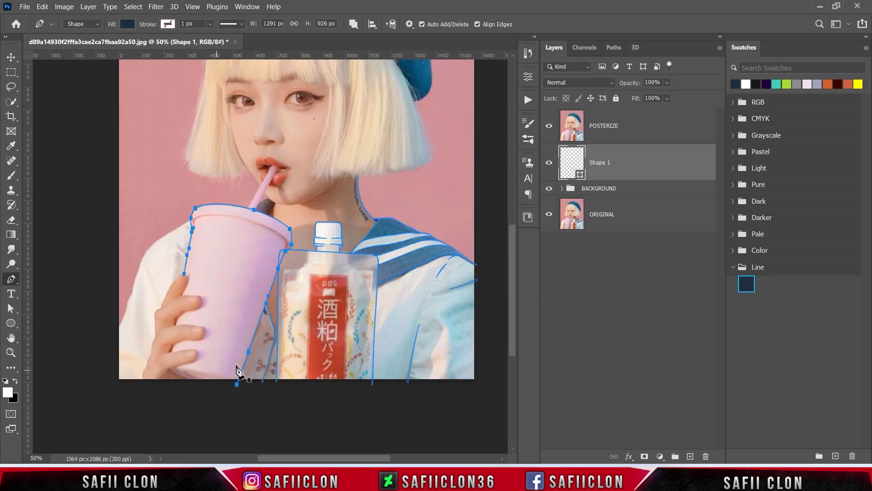
Step: Preview the line art with the photo hidden, then make the POSTERIZE layer visible again
click(550, 129)
key(Escape)
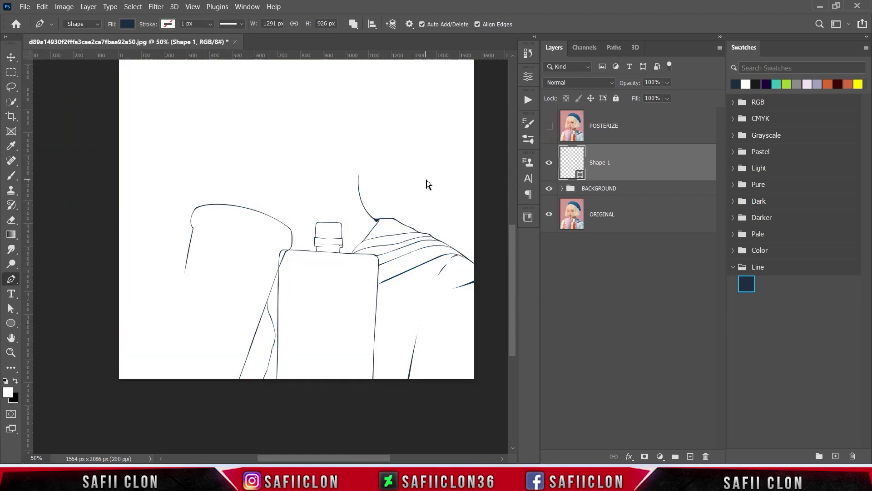
key(ctrl+minus)
key(ctrl+plus)
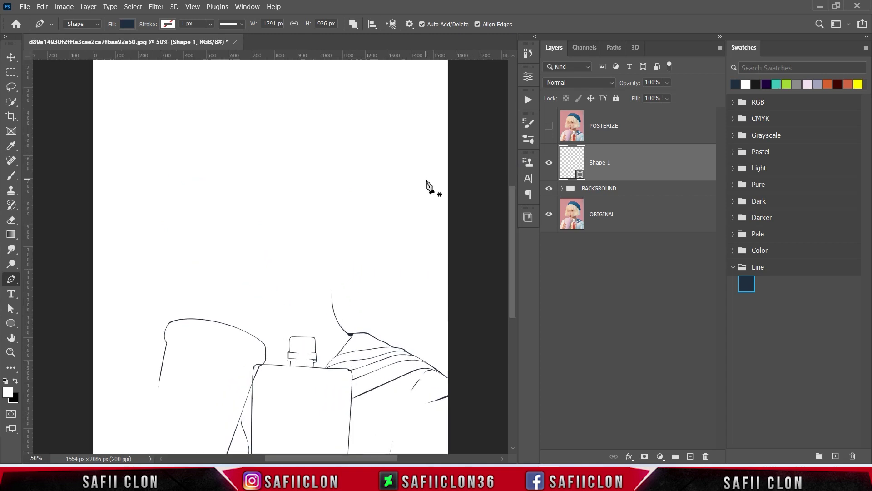
scroll(427, 187, down, 1)
scroll(418, 195, down, 2)
scroll(400, 218, down, 2)
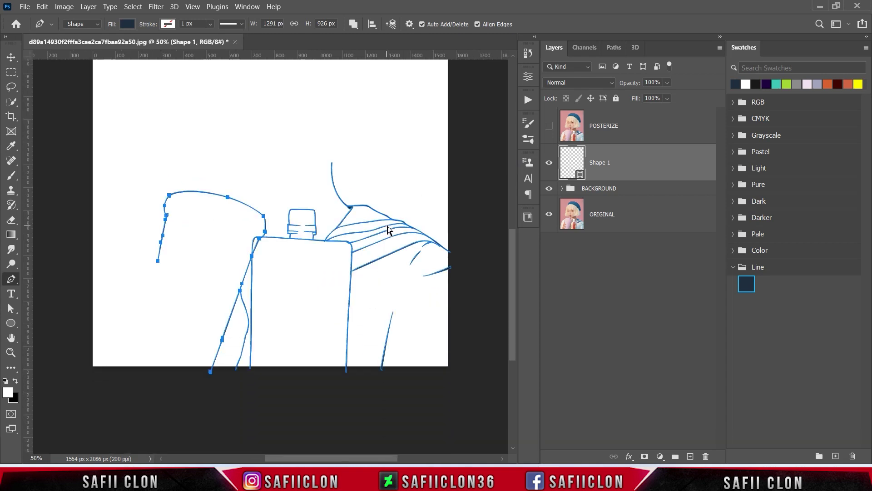
click(548, 127)
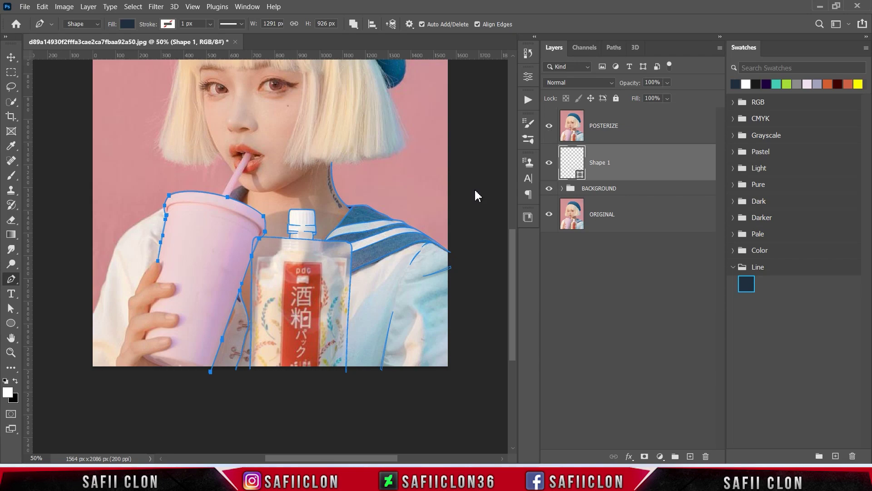
Step: Trace the straw's first edge from the cup rim up to a smooth tip at the lips
scroll(259, 314, up, 1)
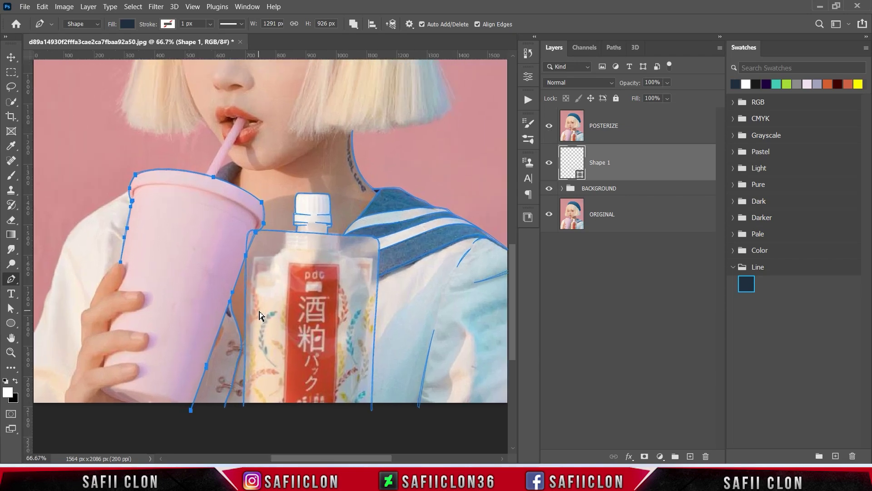
scroll(259, 314, up, 1)
scroll(176, 332, up, 2)
scroll(174, 328, up, 2)
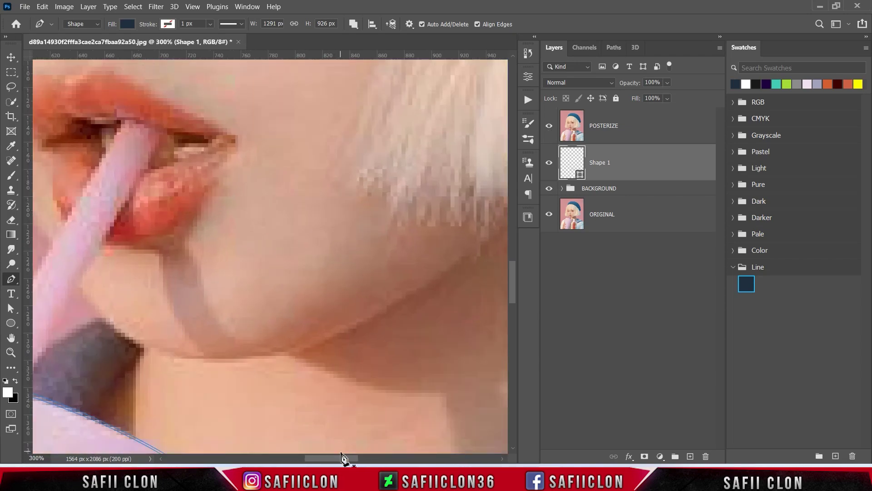
drag(344, 458, 302, 376)
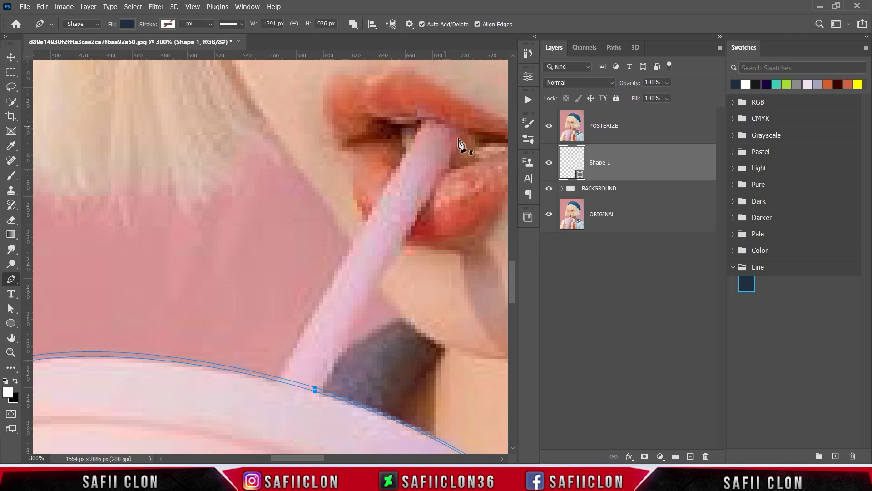
click(282, 382)
click(280, 378)
drag(333, 278, 345, 256)
drag(428, 123, 448, 96)
drag(452, 129, 466, 137)
Step: Bring the straw's other edge back down to the cup rim and refine the tip curve
drag(372, 293, 361, 310)
click(318, 390)
click(322, 391)
drag(455, 160, 472, 144)
scroll(468, 143, down, 5)
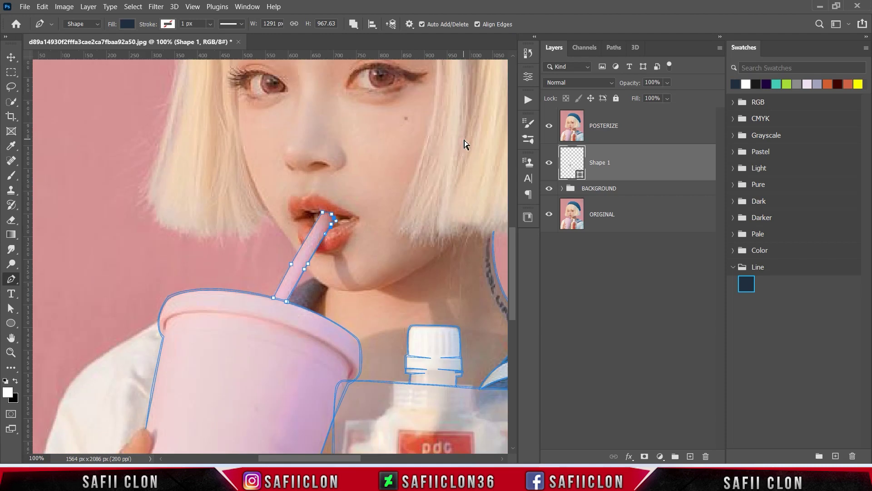
scroll(459, 134, up, 5)
scroll(458, 132, up, 1)
click(292, 242)
drag(277, 232, 275, 233)
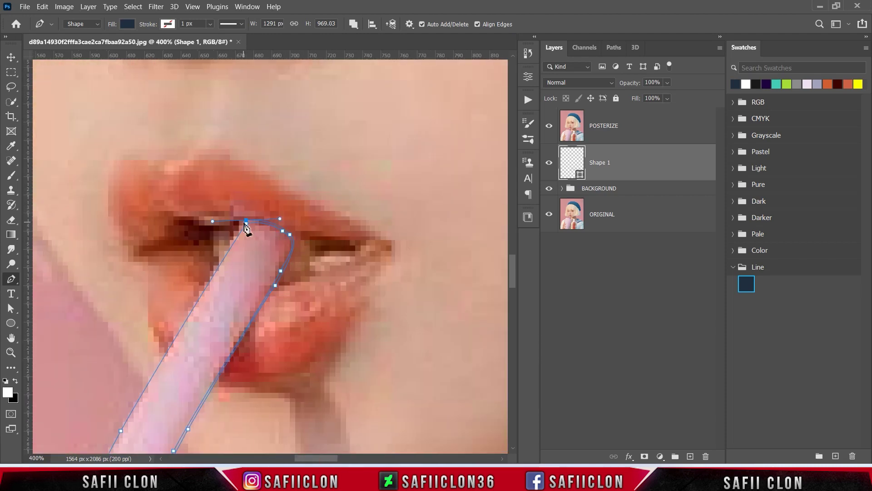
Step: Begin a curved line along the cup lid's inner edge from the straw base
scroll(220, 327, left, 3)
scroll(220, 327, down, 3)
scroll(201, 328, down, 3)
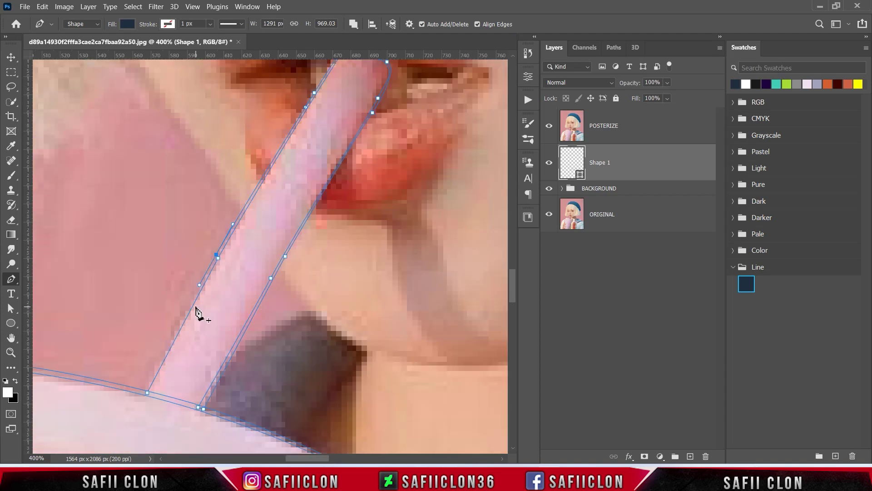
click(145, 367)
scroll(290, 361, down, 2)
scroll(288, 357, down, 1)
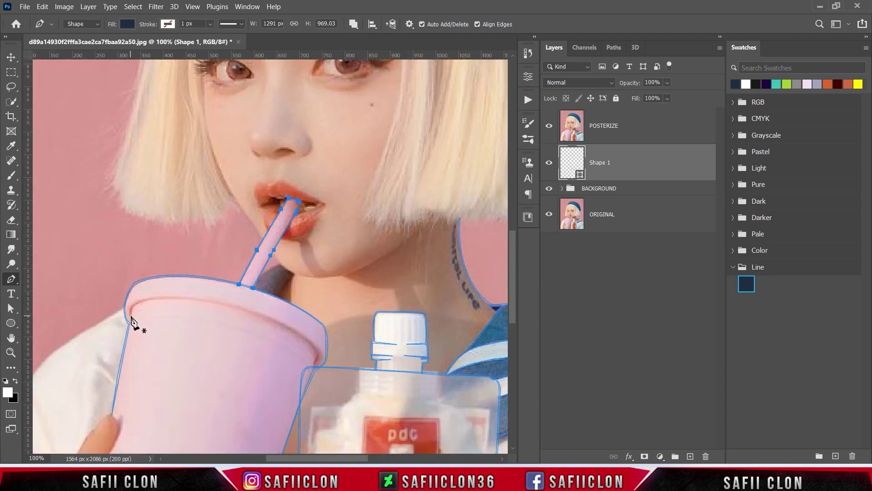
drag(227, 306, 329, 335)
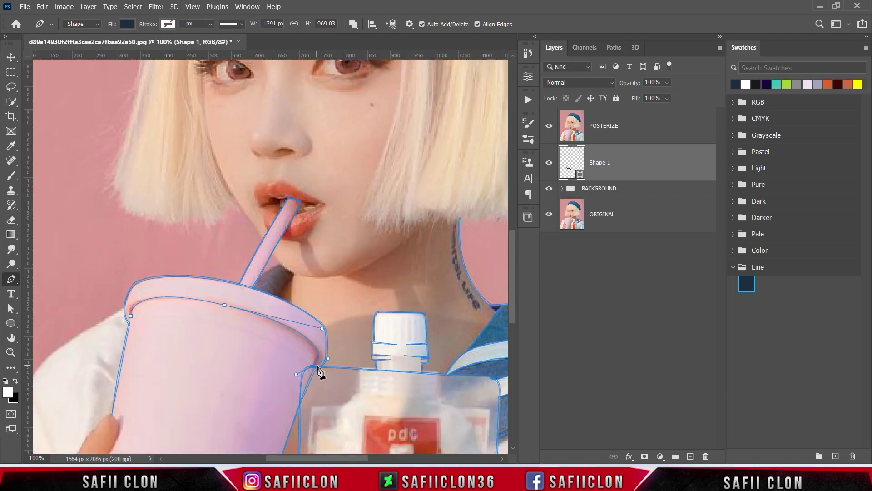
Step: Drag a curved anchor across the inner cup rim and close the rim outline at its start anchor
scroll(318, 367, up, 1)
scroll(345, 369, up, 1)
scroll(399, 373, down, 3)
scroll(189, 214, down, 1)
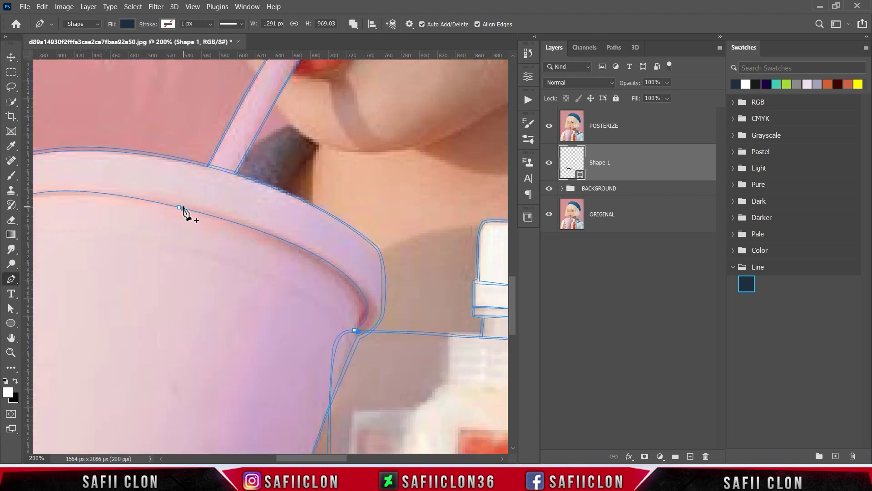
scroll(189, 215, left, 3)
mouse_move(295, 204)
mouse_down()
mouse_move(267, 175)
mouse_move(44, 133)
mouse_up()
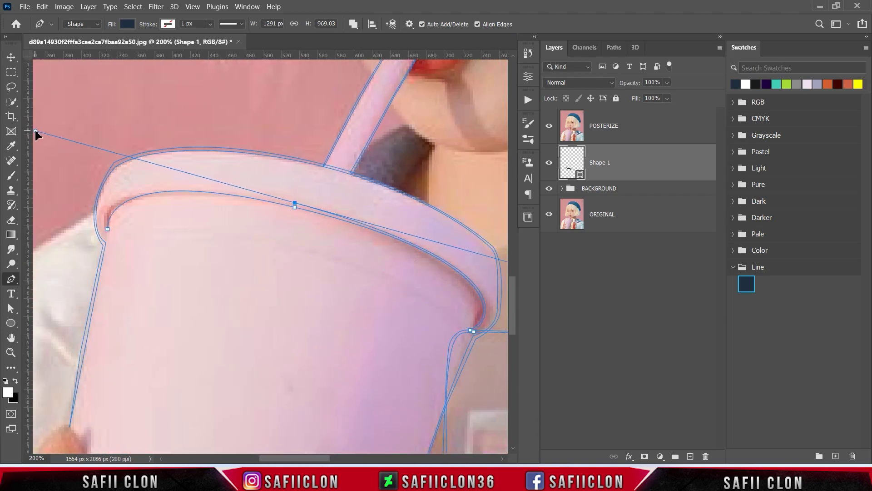
drag(118, 230, 117, 234)
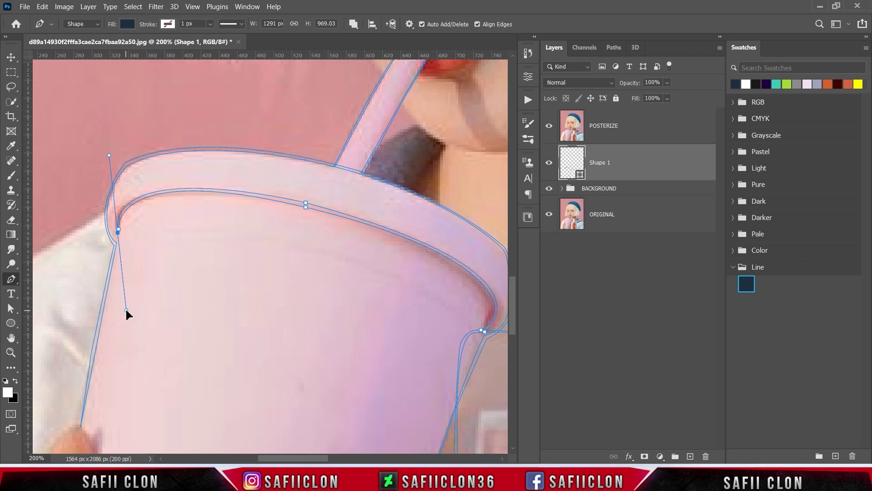
scroll(200, 268, down, 3)
scroll(233, 295, up, 3)
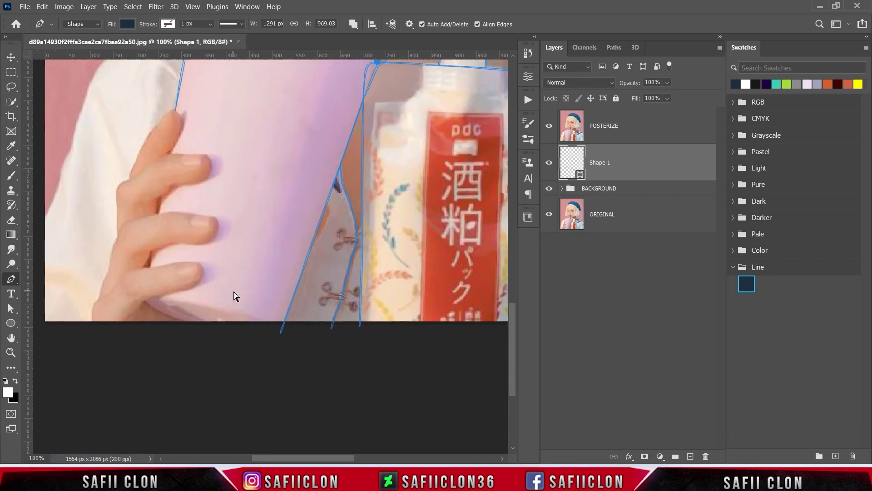
scroll(245, 313, right, 2)
scroll(259, 328, left, 3)
Step: Outline the hand below the cup and up the first finger's edge
drag(257, 318, 263, 312)
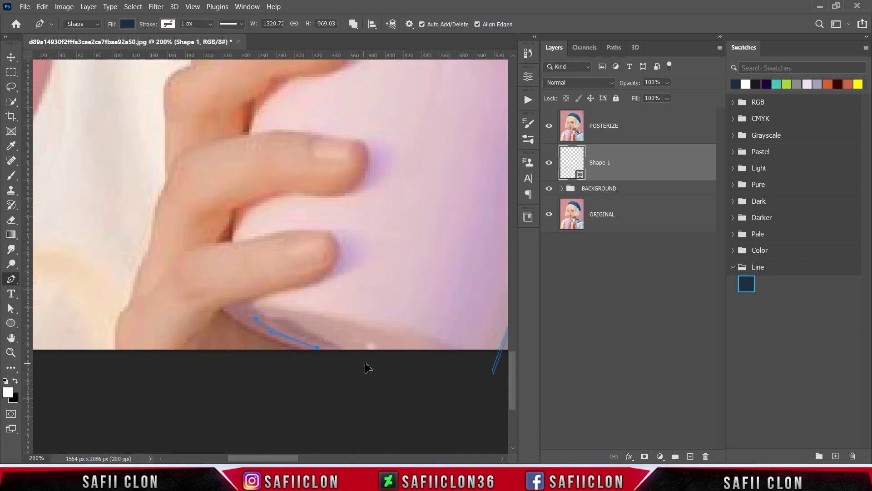
drag(222, 309, 217, 301)
click(116, 355)
click(133, 295)
click(146, 256)
drag(151, 233, 152, 224)
mouse_move(163, 191)
mouse_down()
mouse_move(166, 182)
mouse_move(193, 195)
mouse_up()
Step: Trace up the index finger, round its fingertip, and curve down its inner side
scroll(170, 227, up, 3)
click(168, 208)
scroll(219, 226, up, 2)
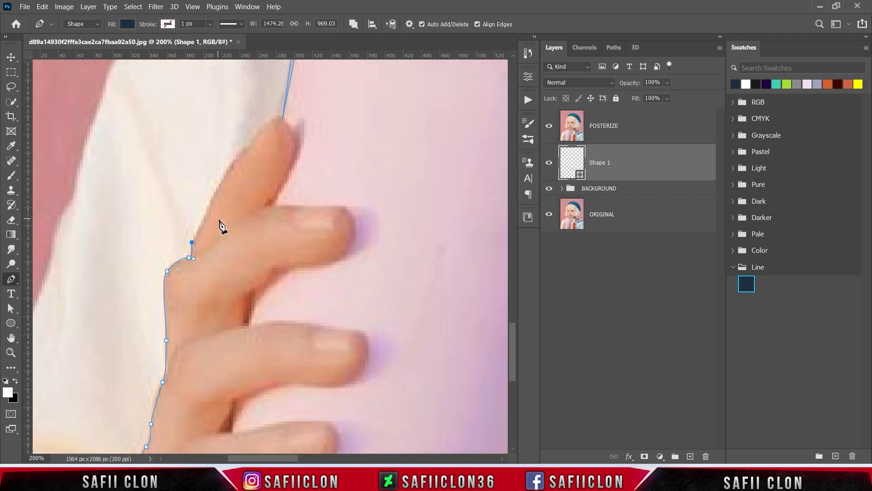
click(192, 270)
click(220, 210)
drag(249, 172, 291, 138)
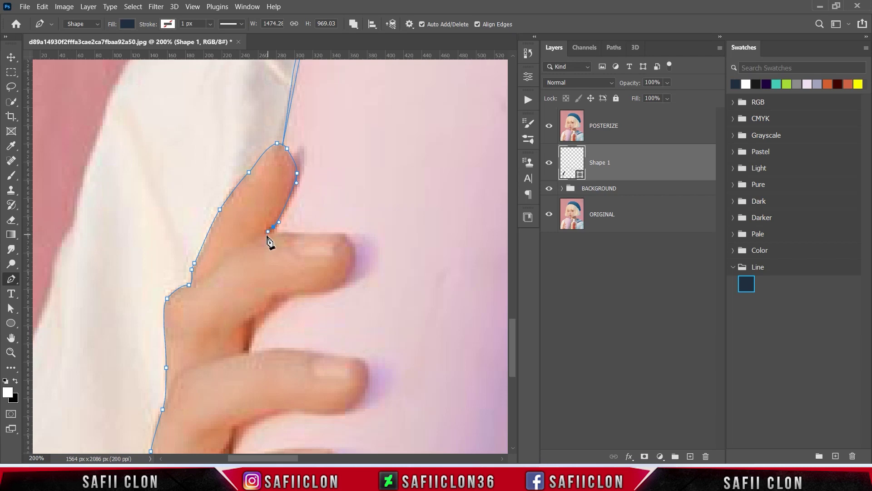
mouse_move(274, 232)
mouse_down()
mouse_move(326, 233)
mouse_move(360, 279)
mouse_up()
Step: Zoom in and trace the second finger's top, underside and fingertip
key(ctrl+plus)
drag(319, 218, 371, 201)
alt+click(319, 220)
click(382, 222)
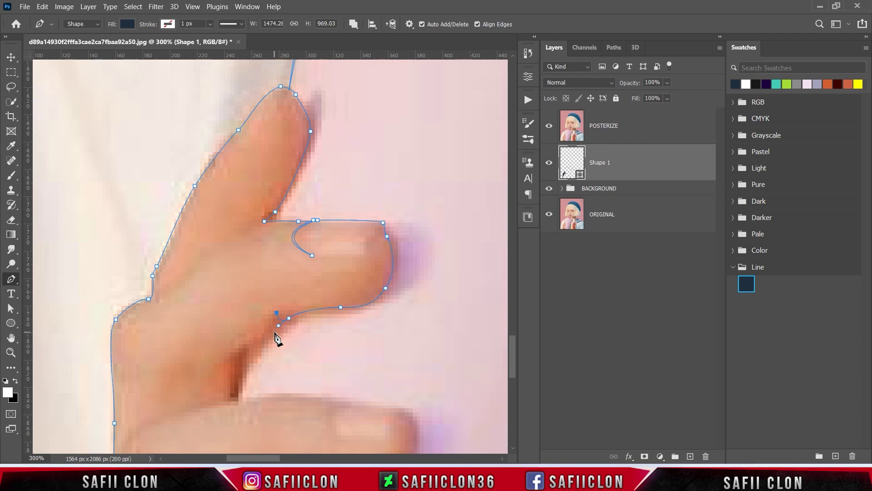
drag(239, 357, 248, 358)
scroll(238, 359, down, 3)
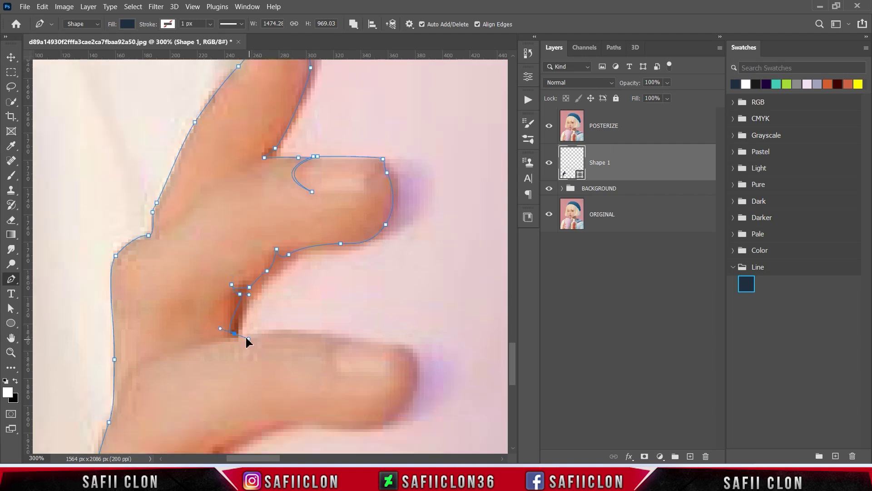
alt+click(224, 335)
drag(281, 332, 341, 336)
click(355, 338)
drag(339, 376, 377, 405)
click(356, 342)
Step: Draw the second finger's nail curve and outline the gap and bottom of that finger
drag(410, 350, 417, 358)
scroll(409, 344, down, 2)
click(386, 344)
drag(313, 340, 283, 333)
click(285, 341)
click(272, 339)
click(228, 362)
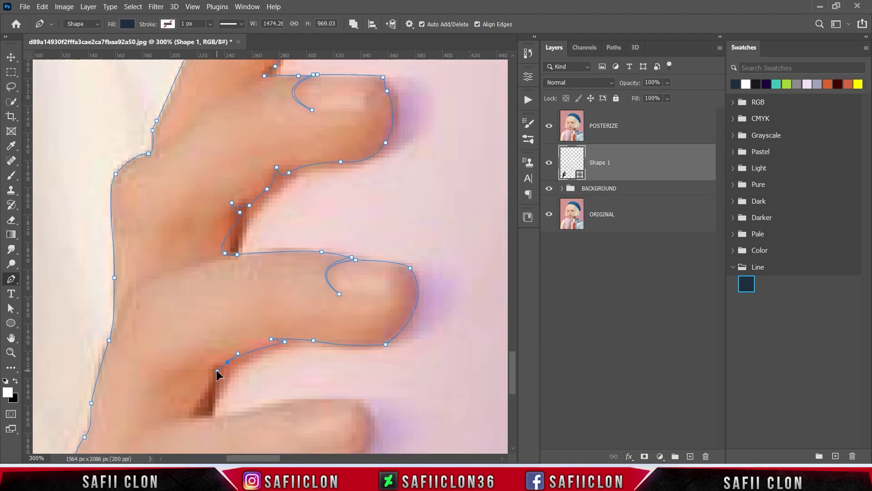
drag(218, 374, 223, 375)
click(211, 415)
Step: Continue the outline along the next finger's top toward the third finger, zooming further in
scroll(220, 414, down, 3)
click(257, 300)
mouse_move(306, 292)
mouse_down()
mouse_move(371, 303)
mouse_move(293, 321)
mouse_up()
scroll(372, 294, down, 2)
drag(255, 332, 241, 336)
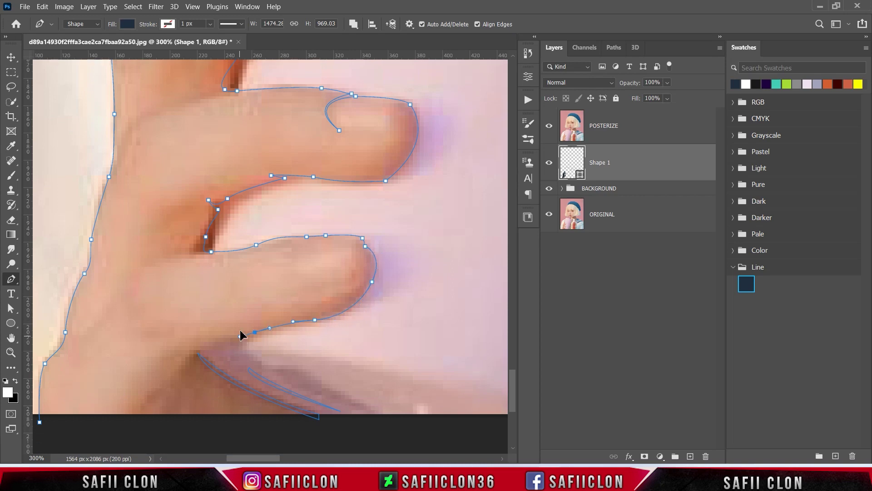
scroll(241, 335, down, 4)
click(198, 244)
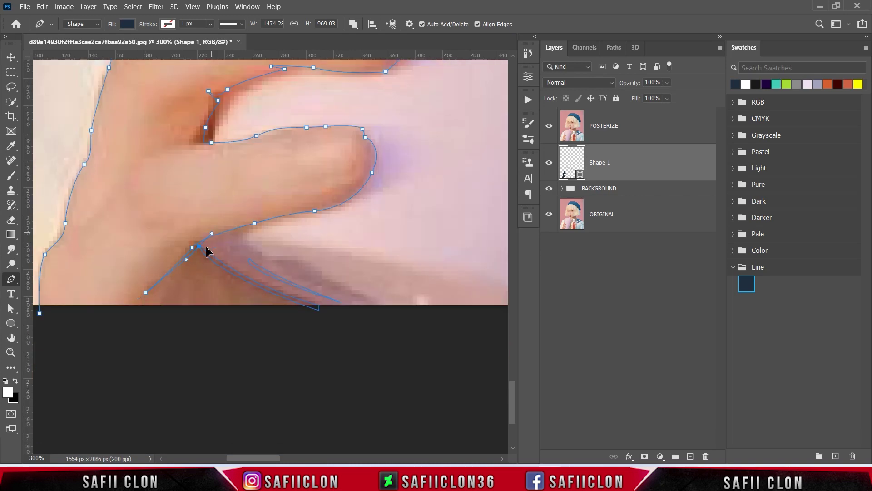
key(ctrl+plus)
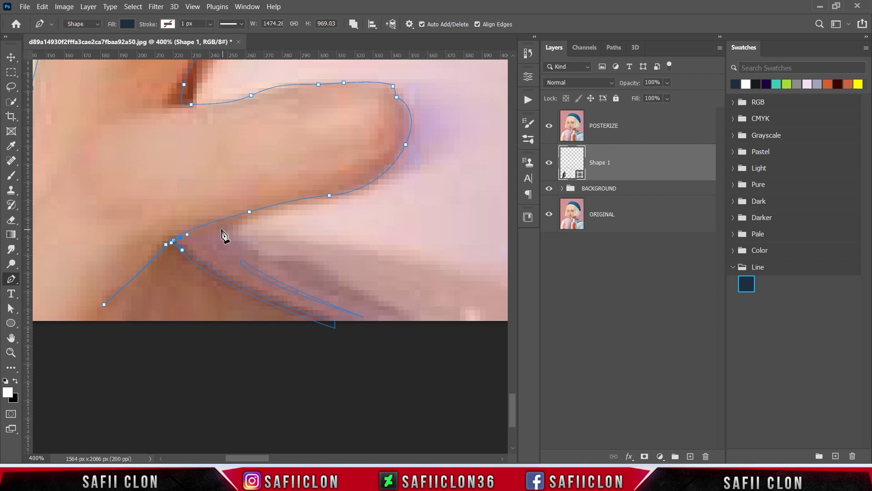
Step: Add anchors along the finger's edge and curve the line along its top
click(320, 197)
click(390, 173)
click(407, 155)
scroll(405, 150, up, 2)
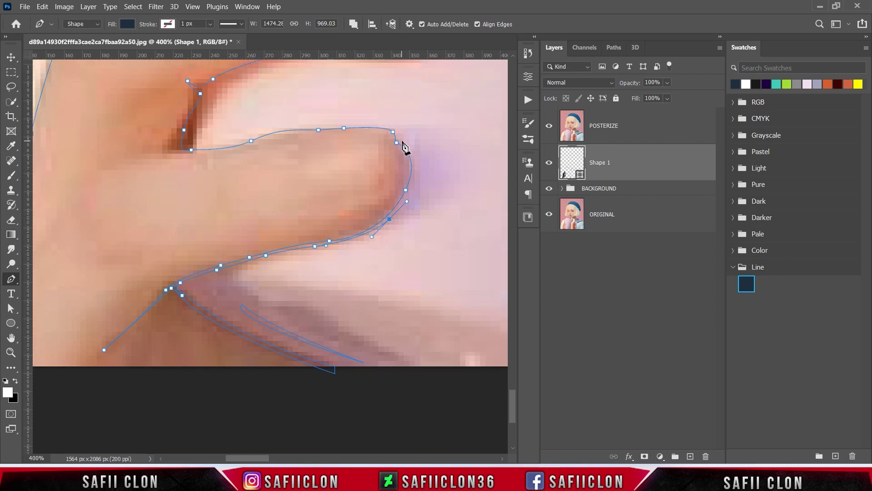
drag(398, 139, 367, 117)
click(346, 124)
click(318, 126)
mouse_move(249, 139)
mouse_down()
mouse_move(223, 152)
mouse_move(190, 147)
mouse_up()
Step: Trace the finger edge over the knuckle and round the fingertip outline
scroll(190, 149, up, 3)
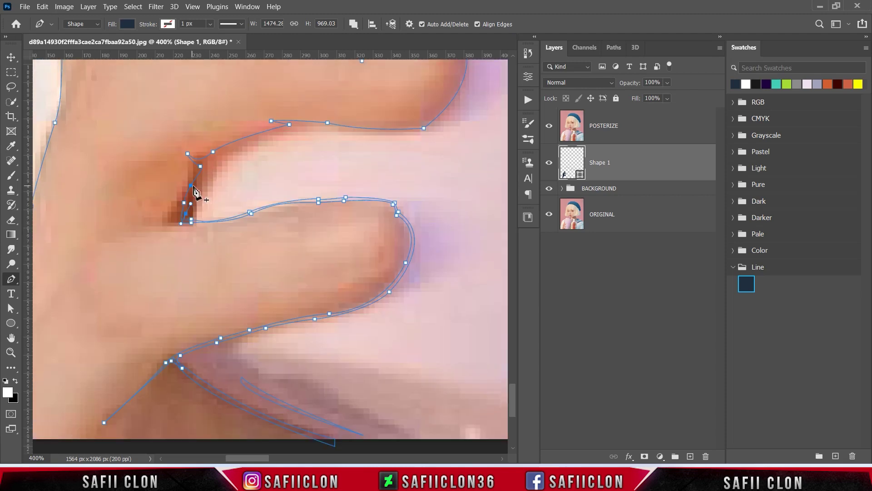
click(212, 157)
drag(299, 124, 350, 123)
click(328, 126)
scroll(445, 126, up, 5)
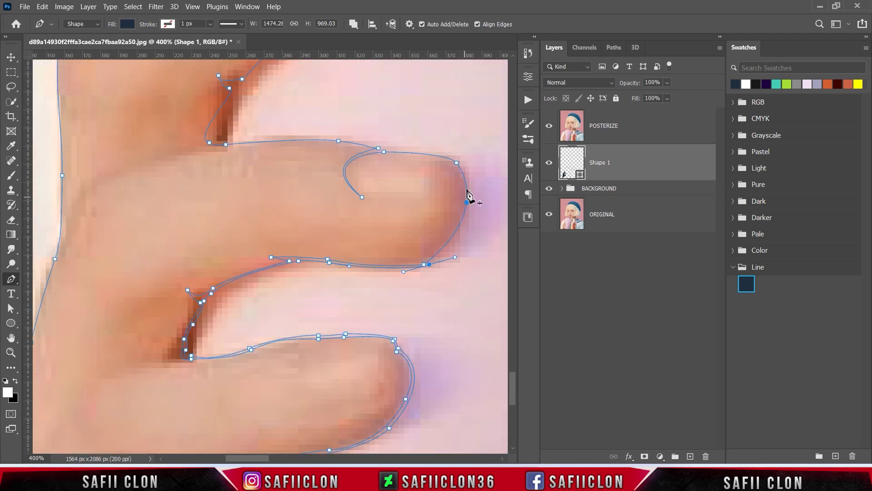
drag(429, 265, 455, 257)
drag(458, 163, 425, 111)
Step: Curve the outline along the upper finger edge and over the top of the fingertip
click(384, 147)
drag(339, 137, 319, 133)
mouse_move(237, 141)
mouse_down()
mouse_move(225, 141)
mouse_move(229, 113)
mouse_up()
scroll(229, 114, up, 5)
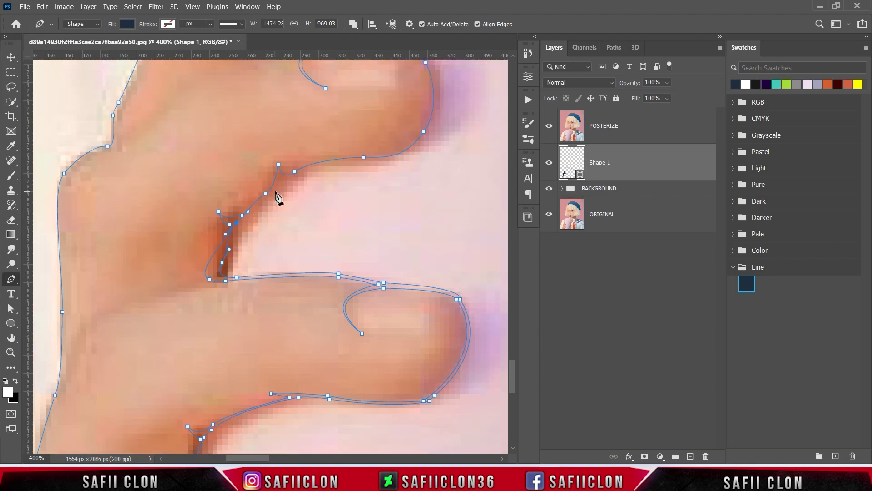
scroll(392, 163, up, 2)
drag(435, 175, 441, 150)
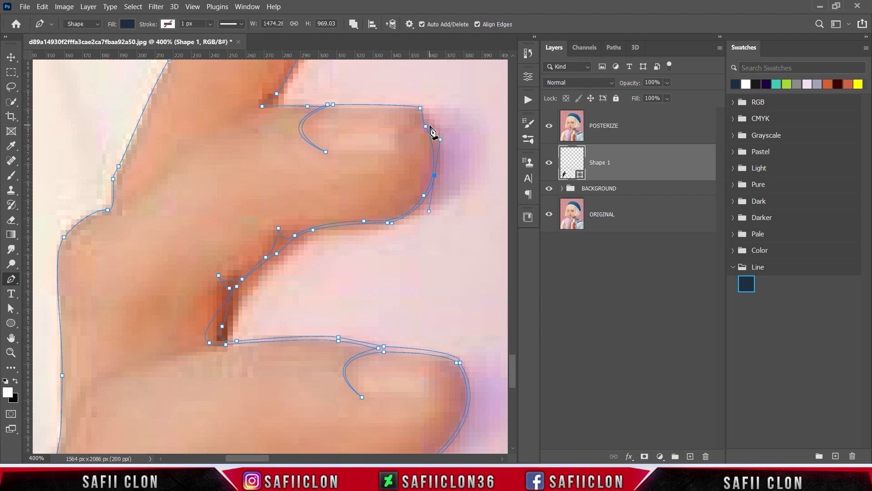
click(415, 106)
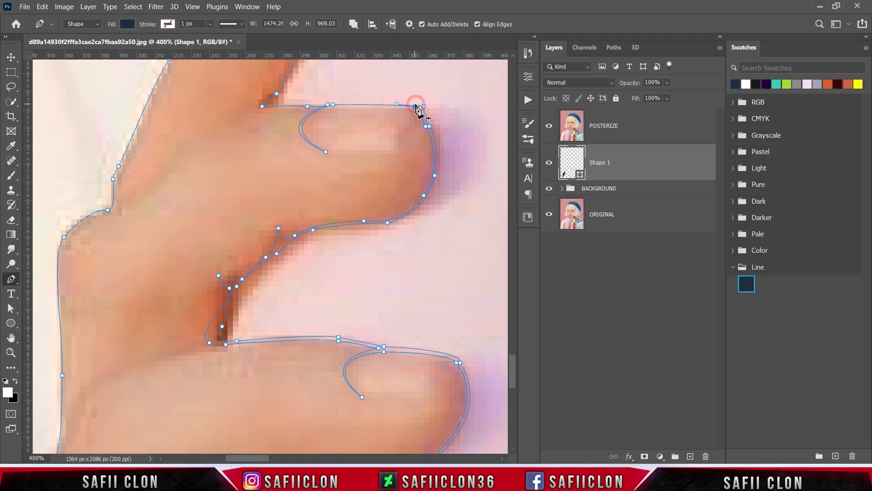
click(277, 105)
scroll(310, 196, up, 5)
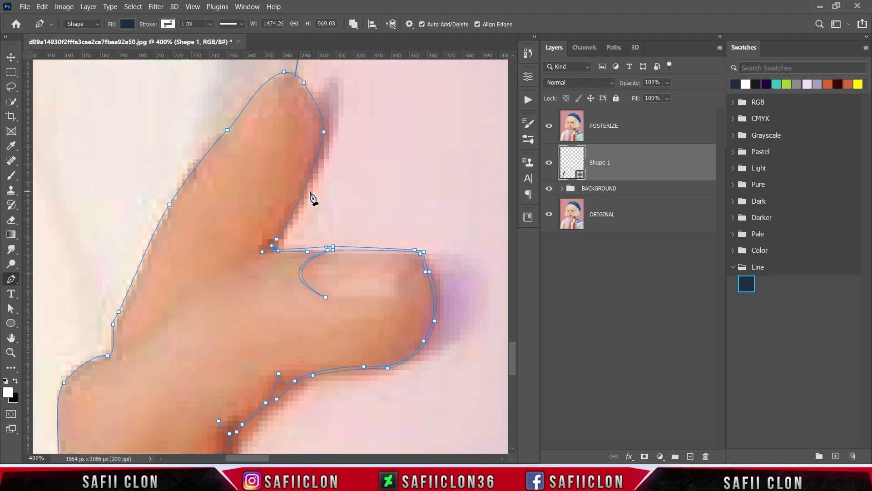
scroll(330, 150, up, 2)
drag(307, 128, 291, 107)
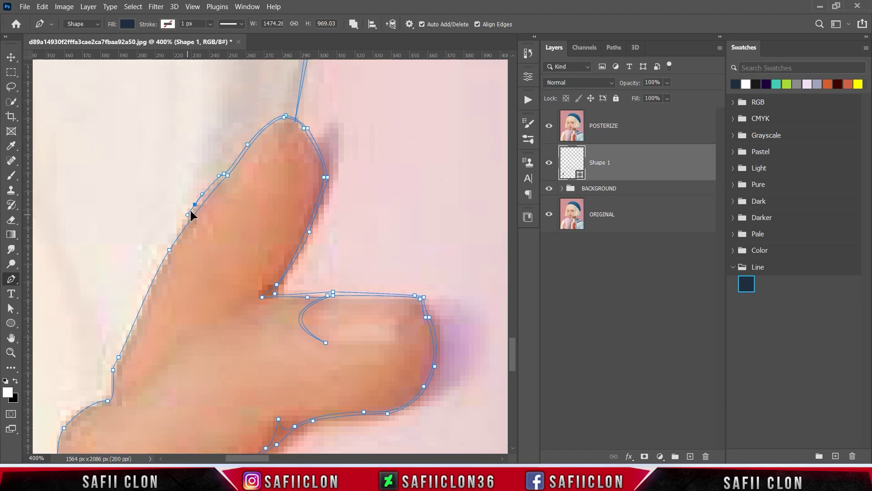
Step: Place anchors down the finger's left edge while scrolling down the image
drag(194, 212, 186, 222)
scroll(135, 223, down, 3)
drag(110, 306, 110, 312)
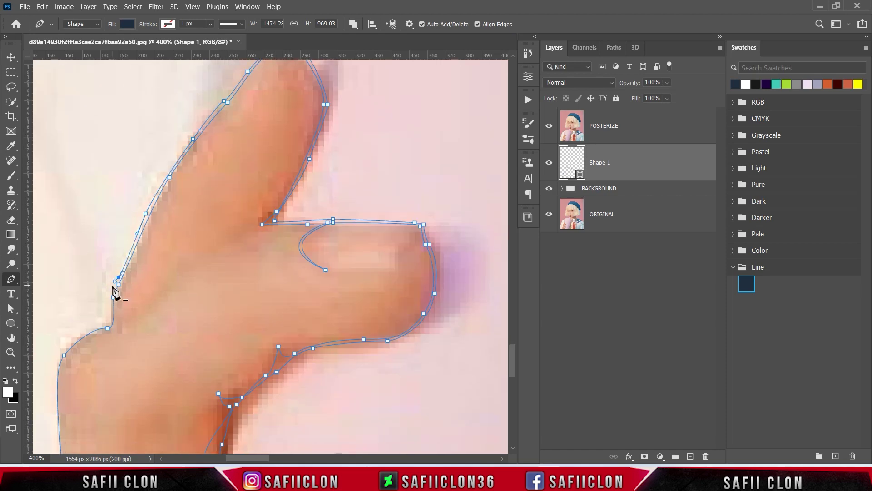
scroll(110, 290, down, 3)
scroll(110, 282, left, 5)
scroll(214, 305, left, 3)
scroll(212, 273, down, 5)
drag(210, 344, 208, 358)
scroll(209, 359, down, 6)
drag(201, 311, 159, 343)
scroll(199, 322, down, 6)
click(182, 270)
click(177, 307)
Step: Finish the hand outline with an anchor below the image's bottom edge
scroll(195, 361, left, 4)
scroll(196, 361, down, 2)
scroll(230, 379, down, 1)
mouse_move(256, 321)
mouse_down()
mouse_move(236, 338)
mouse_move(255, 403)
mouse_up()
scroll(236, 343, down, 1)
alt+click(252, 333)
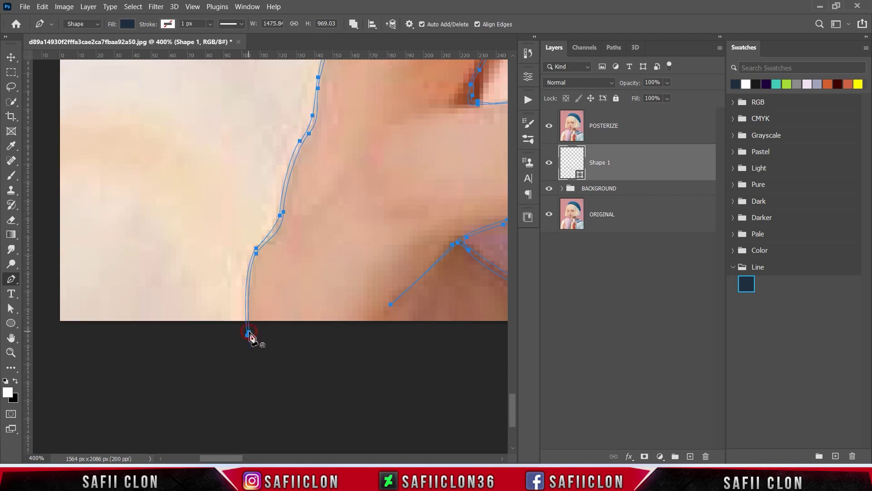
scroll(309, 345, down, 1)
scroll(305, 344, up, 2)
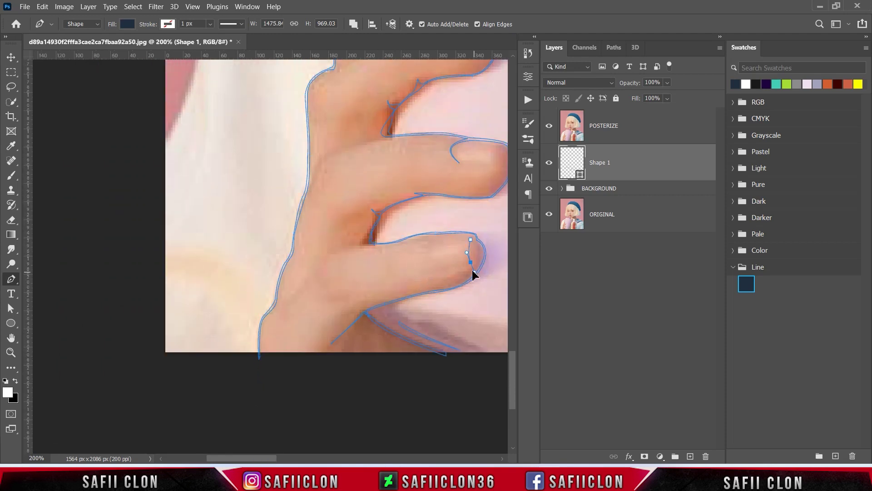
Step: Draw two curved fingernail lines across the upper fingertips
scroll(473, 273, up, 1)
scroll(409, 345, right, 3)
click(296, 265)
drag(296, 232, 305, 212)
click(252, 235)
drag(250, 276, 234, 243)
Step: Draw the lower finger's nail curve and a line along its top edge
scroll(201, 332, up, 2)
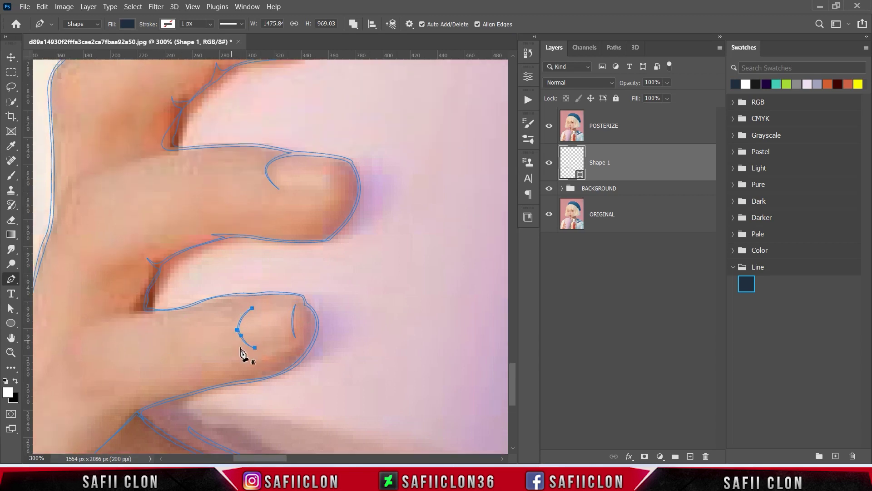
scroll(144, 373, left, 3)
click(135, 372)
drag(167, 326, 214, 283)
click(130, 375)
drag(276, 274, 296, 275)
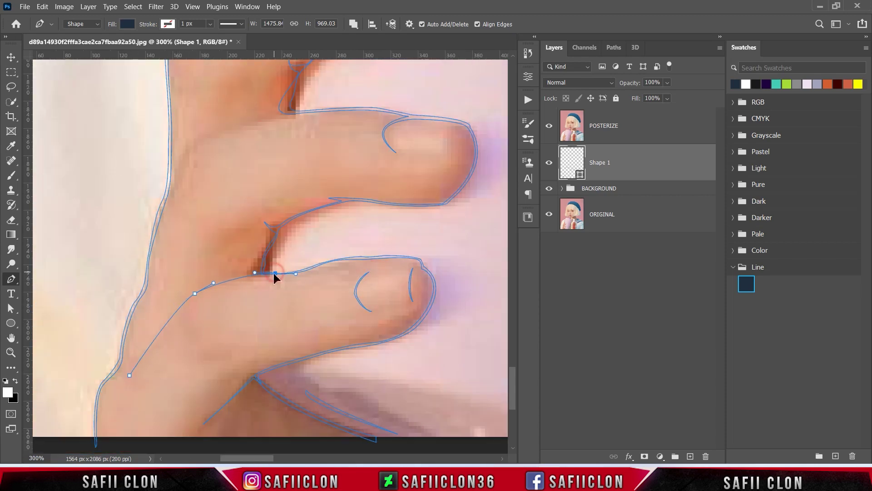
Step: Reshape the finger-top curve and extend it toward the finger crease
key(ctrl+plus)
drag(171, 306, 171, 303)
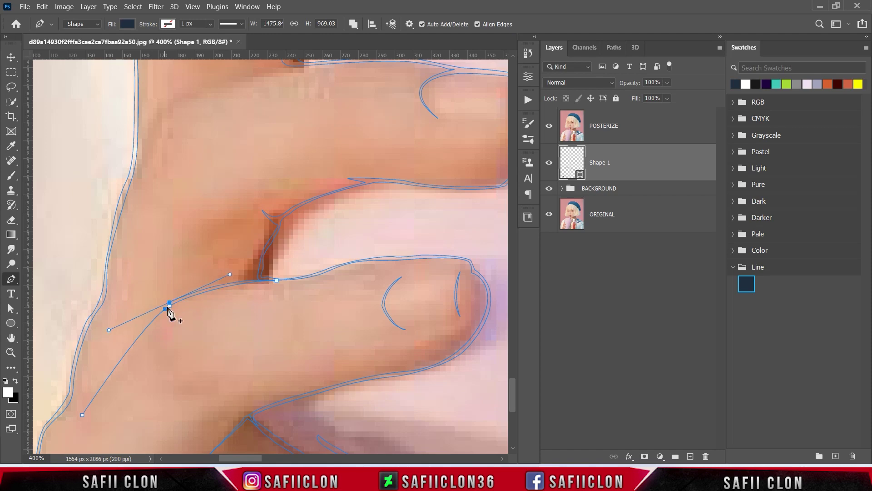
drag(81, 415, 74, 444)
scroll(114, 409, up, 3)
click(175, 277)
drag(293, 236, 316, 237)
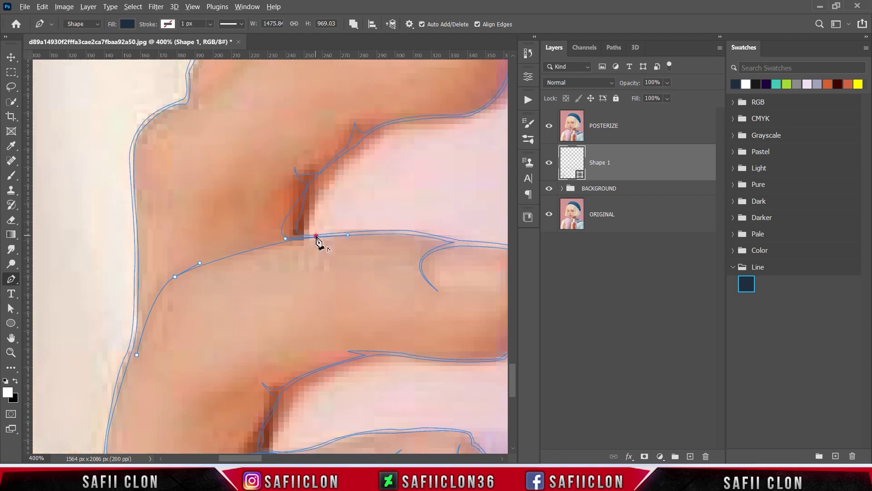
click(151, 310)
Step: Continue the line up the index finger's inner edge to where the fingers meet
scroll(182, 363, up, 5)
click(346, 227)
drag(259, 271, 231, 300)
key(ctrl+minus)
key(ctrl+minus)
click(219, 296)
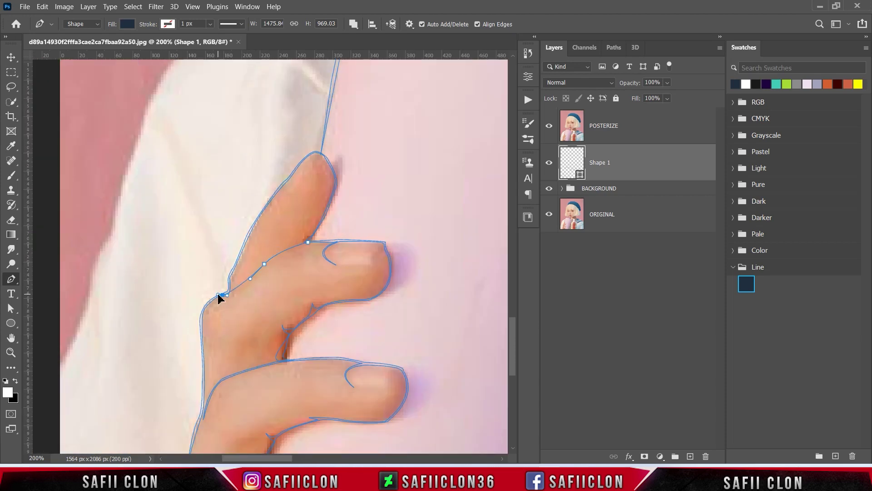
key(ctrl+plus)
key(ctrl+plus)
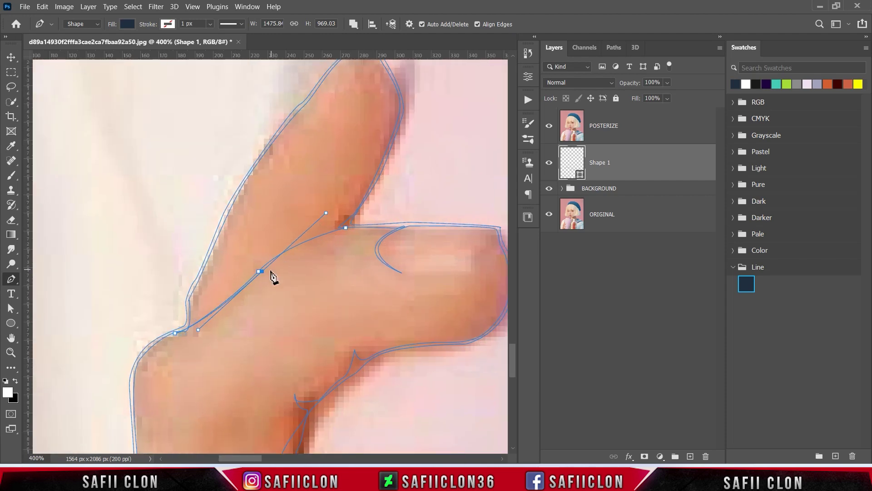
drag(354, 226, 364, 200)
Step: Draw the fingernail curve on the top finger
scroll(376, 236, up, 1)
click(340, 141)
mouse_move(313, 186)
mouse_down()
mouse_move(302, 190)
mouse_move(298, 177)
mouse_up()
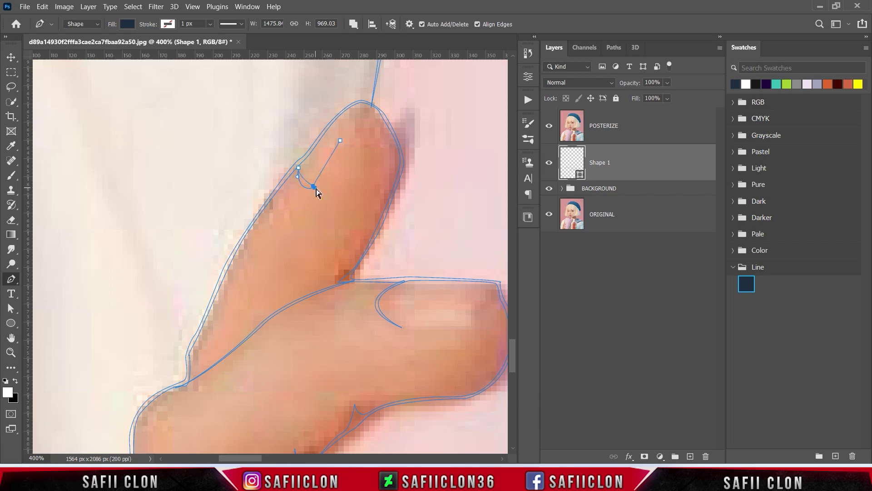
click(341, 140)
Step: Scroll over the drawing to review the cup and hand line art
scroll(463, 176, down, 5)
scroll(463, 176, down, 1)
scroll(464, 177, down, 1)
scroll(464, 177, down, 1)
scroll(464, 176, down, 1)
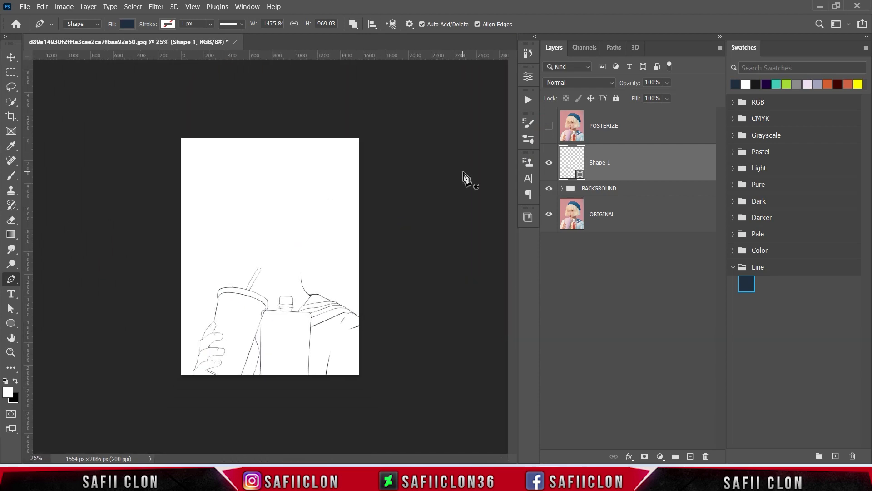
scroll(463, 177, up, 1)
scroll(464, 176, up, 1)
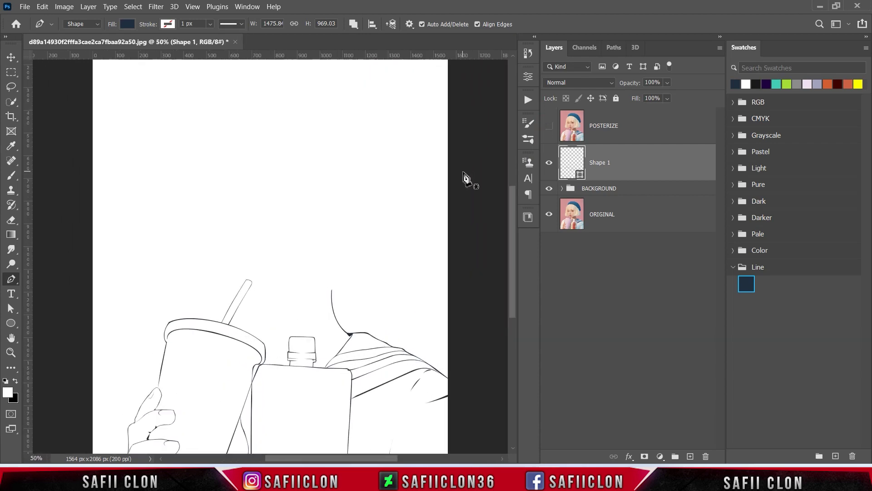
scroll(368, 301, down, 3)
scroll(369, 301, down, 1)
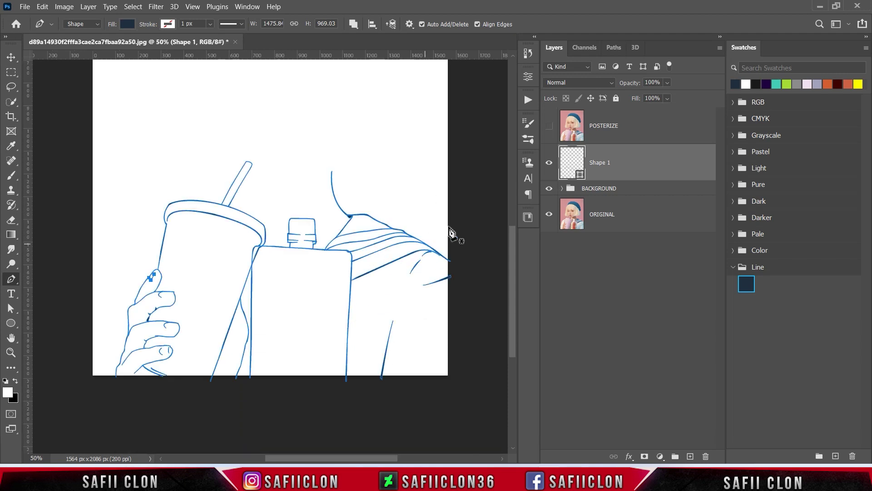
Step: Show the POSTERIZE layer again and zoom in on the hand and cup
click(550, 127)
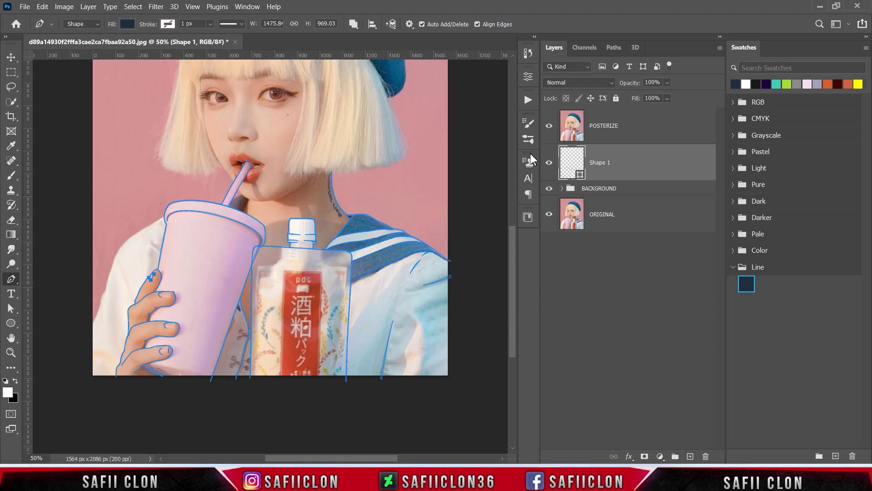
drag(333, 459, 292, 460)
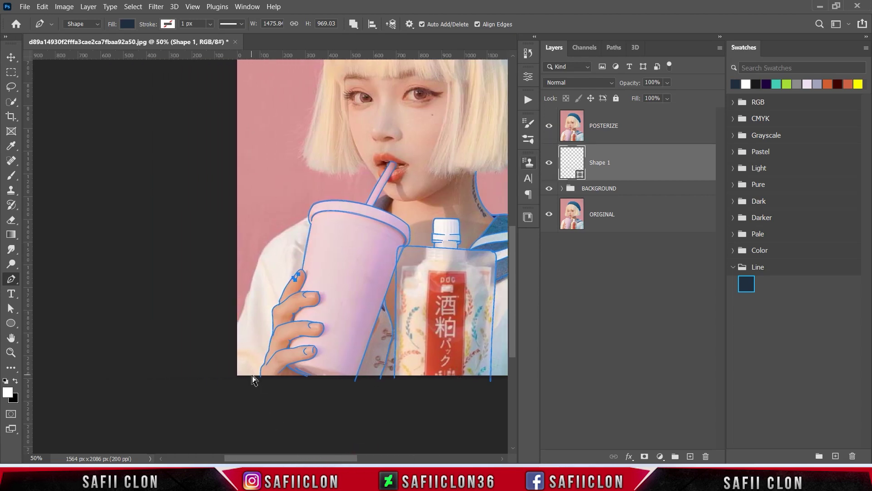
key(ctrl+plus)
key(ctrl+plus)
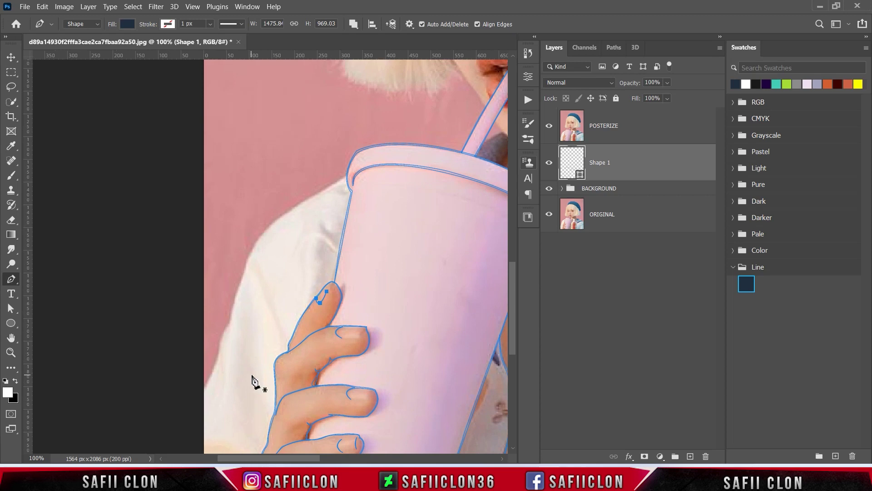
scroll(249, 371, down, 2)
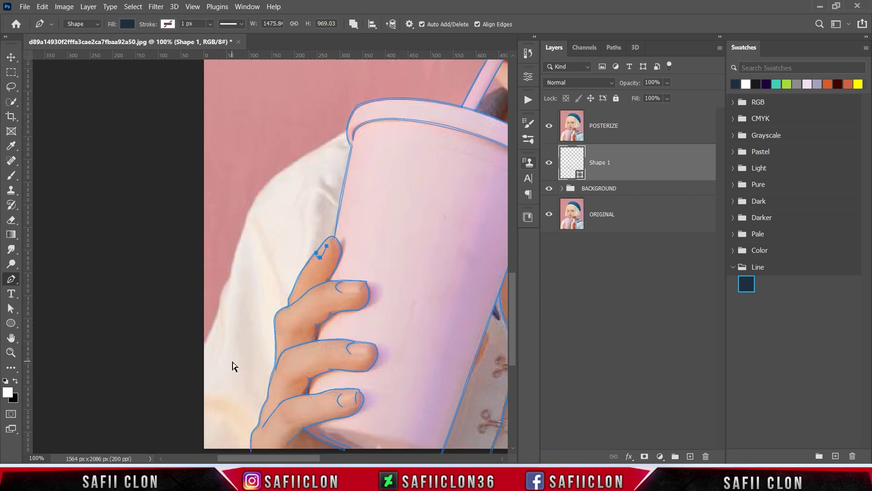
Step: Start a new pen line along the shirt edge beside the hand
key(ctrl+plus)
scroll(212, 357, down, 3)
scroll(189, 341, down, 2)
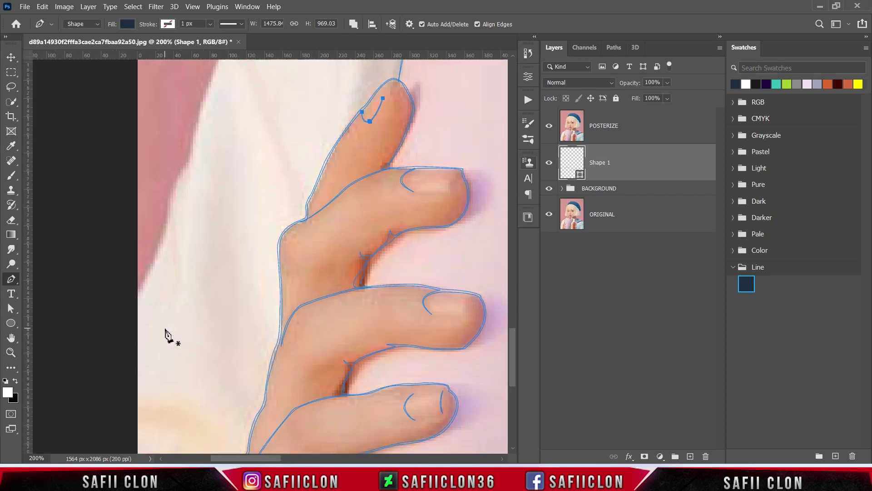
click(133, 305)
click(172, 195)
click(190, 160)
scroll(191, 165, up, 4)
Step: Continue the shirt-edge line up to the collar
click(207, 202)
scroll(210, 197, up, 4)
drag(238, 224, 250, 202)
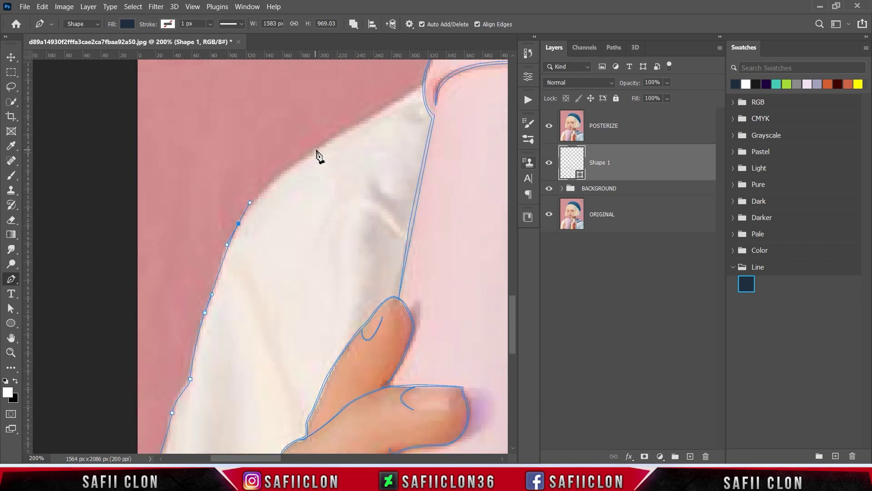
scroll(364, 155, up, 2)
click(317, 210)
scroll(231, 295, down, 5)
Step: Add anchors lower on the shirt line and beside the hand
ctrl+click(205, 239)
ctrl+click(188, 305)
scroll(137, 373, down, 2)
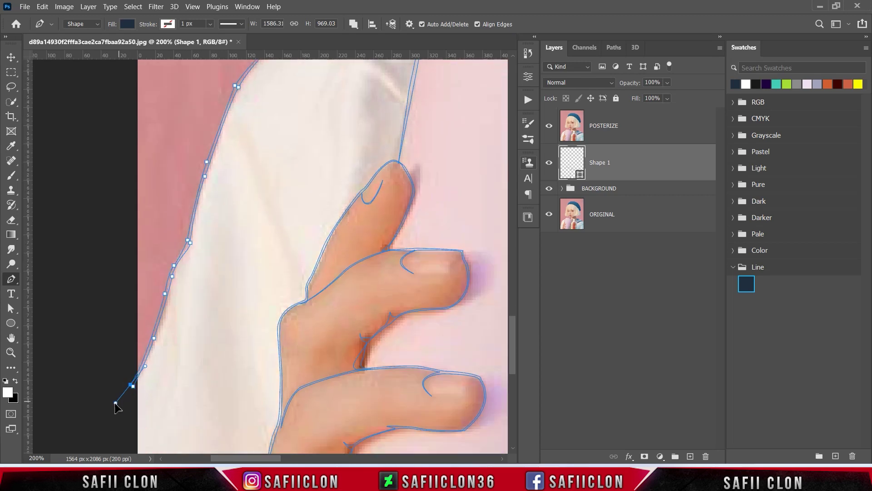
key(ctrl+minus)
key(ctrl+minus)
click(281, 264)
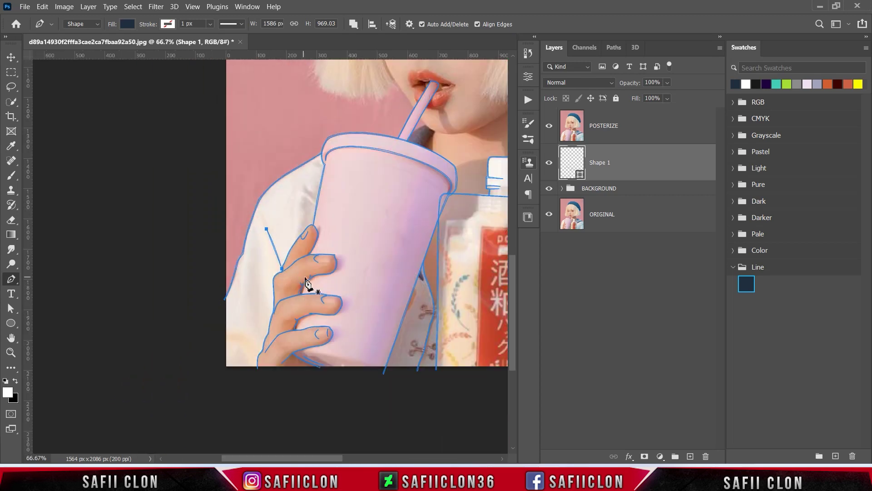
Step: Trace the chin and jawline curve down toward the neck
key(ctrl+plus)
key(ctrl+plus)
scroll(278, 384, left, 3)
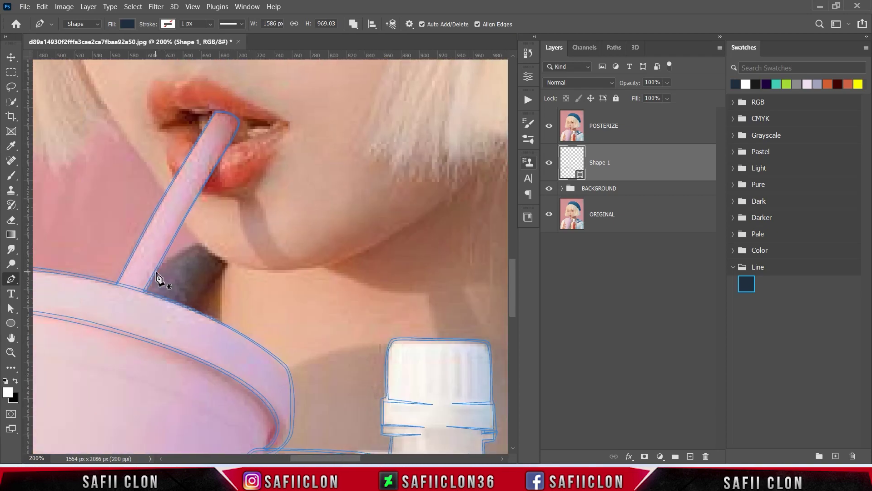
drag(212, 249, 190, 258)
key(ctrl+minus)
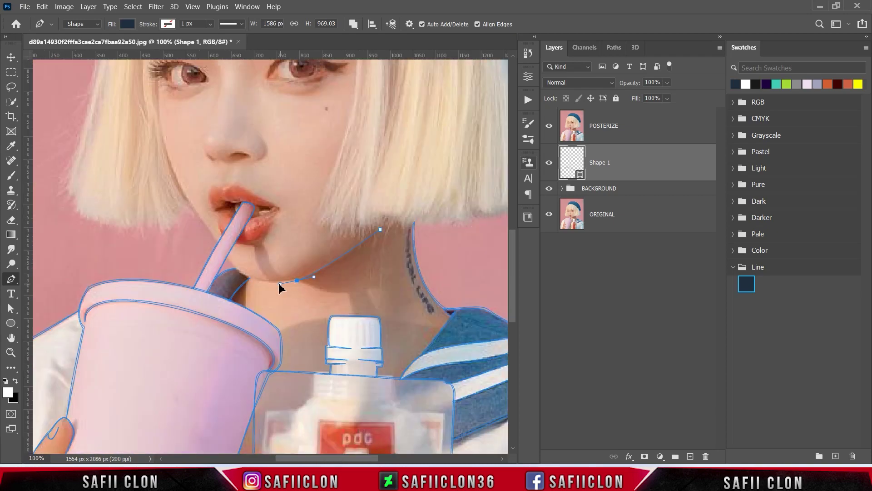
key(ctrl+plus)
drag(238, 301, 224, 298)
drag(185, 256, 176, 237)
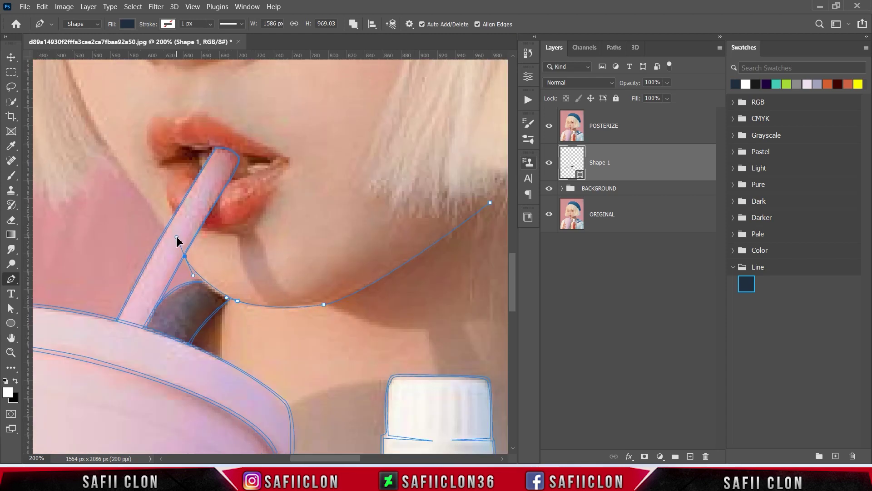
drag(237, 302, 277, 324)
Step: Round off the contour and trace the left cheek up toward the eye
drag(324, 305, 171, 306)
drag(337, 202, 451, 106)
drag(370, 458, 350, 458)
scroll(249, 335, up, 3)
drag(134, 232, 125, 124)
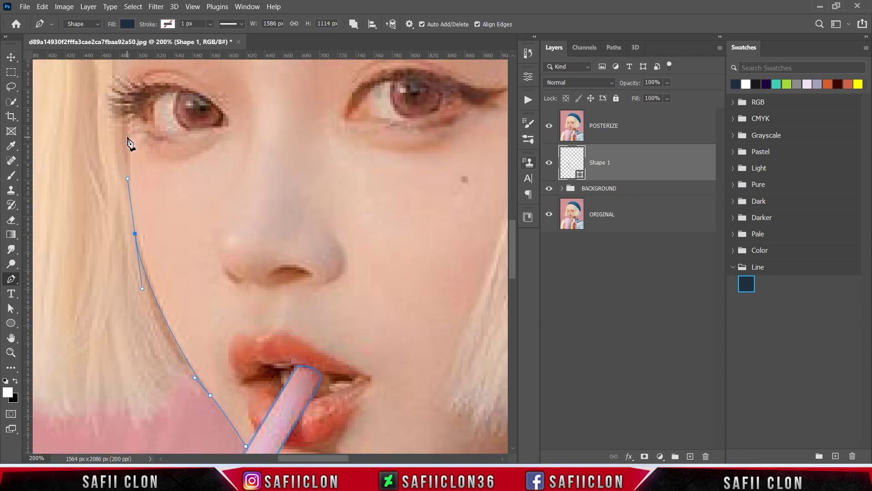
Step: Add jawline anchors down to the straw, then hide POSTERIZE to check
scroll(181, 315, down, 2)
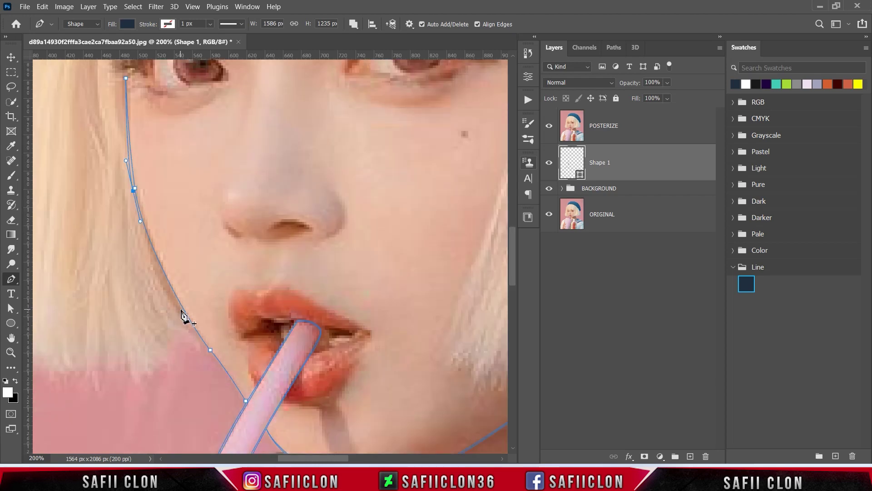
scroll(185, 311, down, 2)
click(208, 270)
click(246, 319)
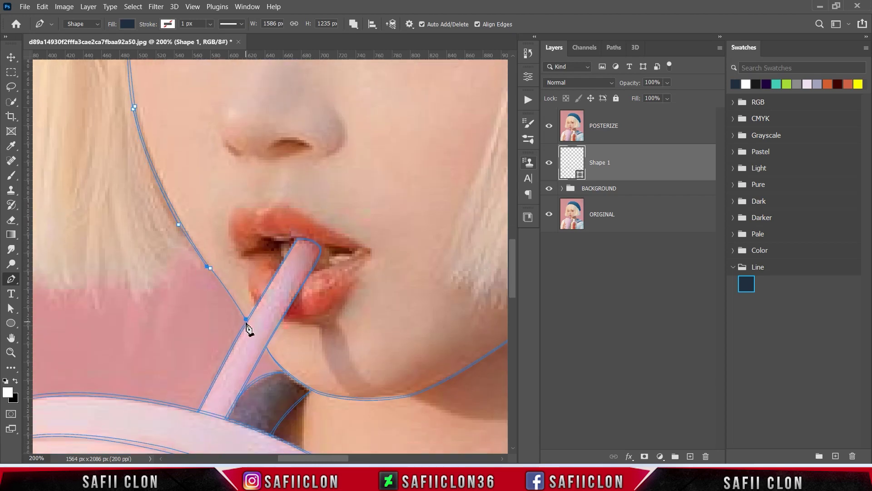
key(ctrl+minus)
key(ctrl+minus)
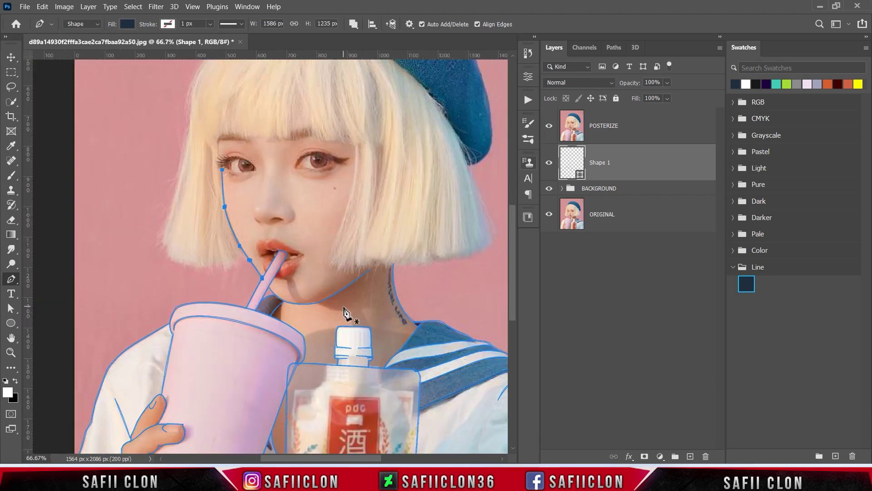
click(549, 126)
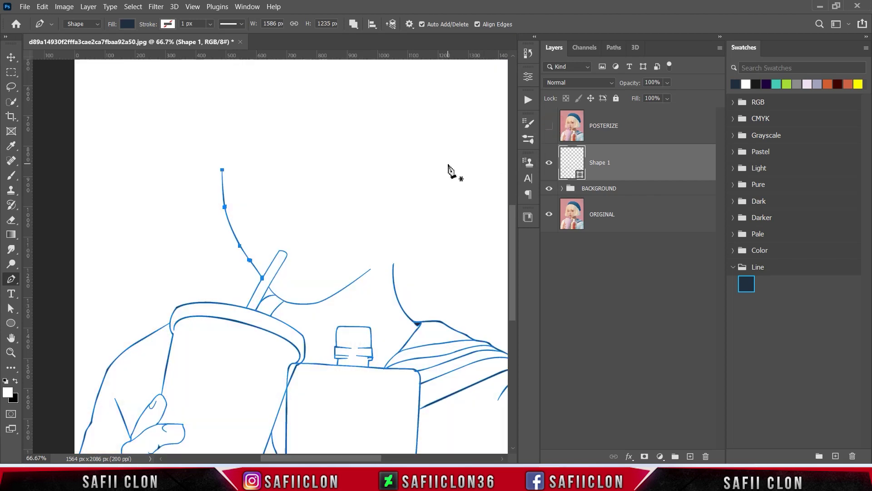
key(Return)
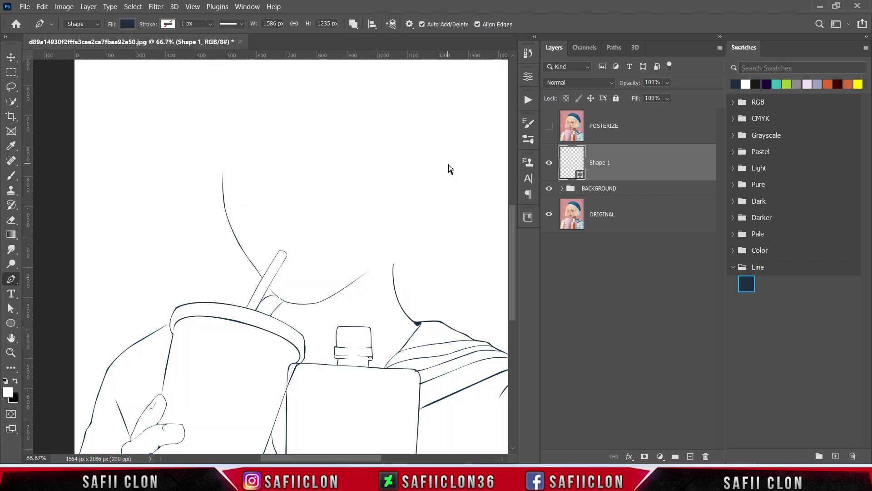
key(ctrl+minus)
key(ctrl+minus)
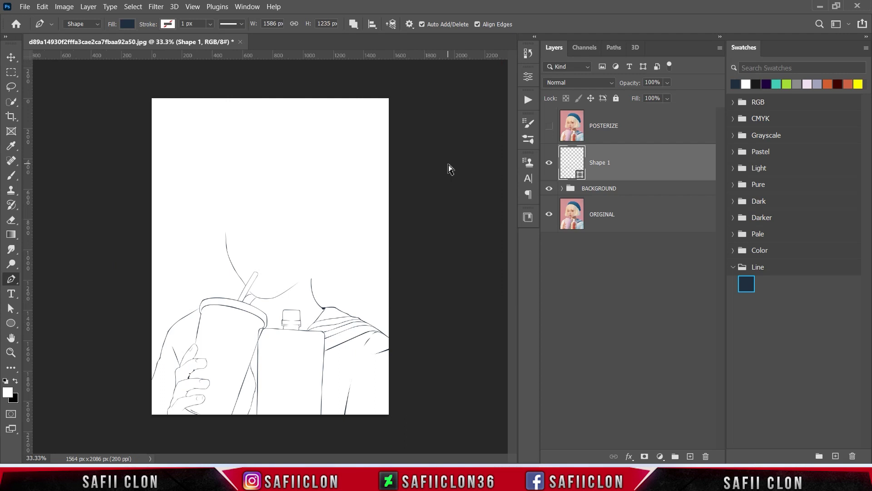
key(ctrl+plus)
key(ctrl+plus)
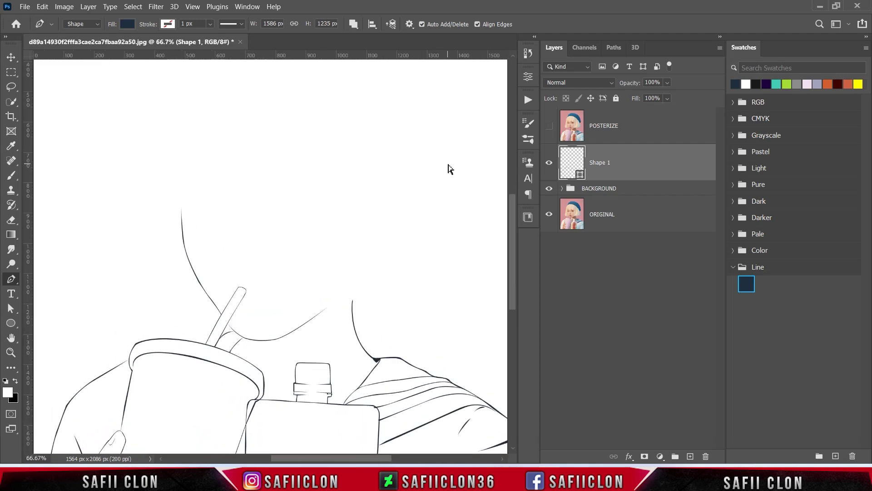
click(550, 126)
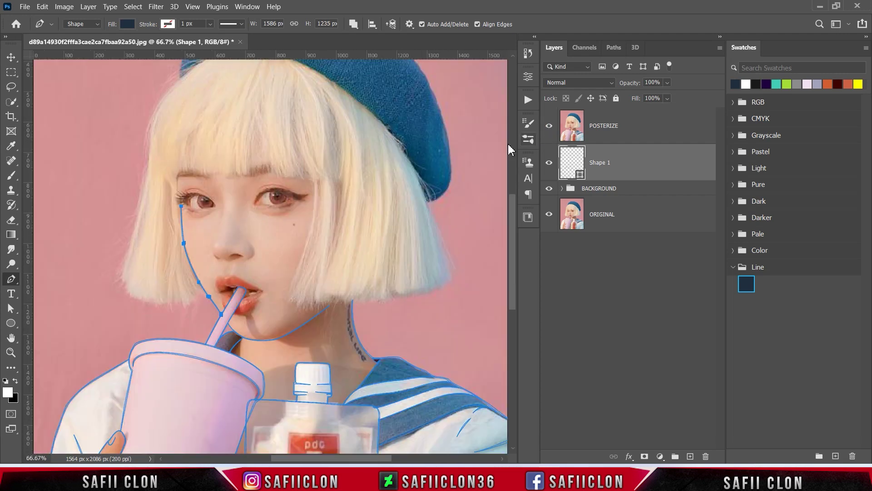
key(ctrl+plus)
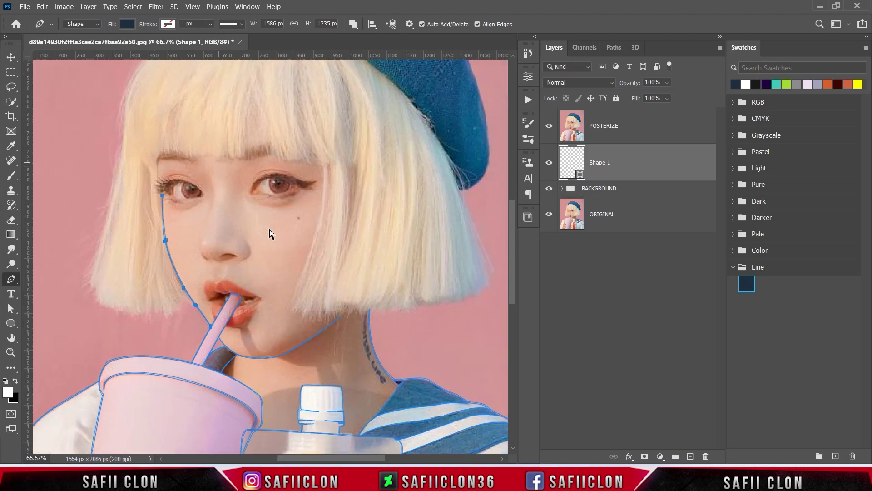
key(ctrl+plus)
key(ctrl+plus)
Step: Trace the right and left nostril curves
click(211, 222)
mouse_move(204, 263)
mouse_down()
mouse_move(144, 257)
mouse_move(194, 265)
mouse_up()
key(ctrl+plus)
key(ctrl+plus)
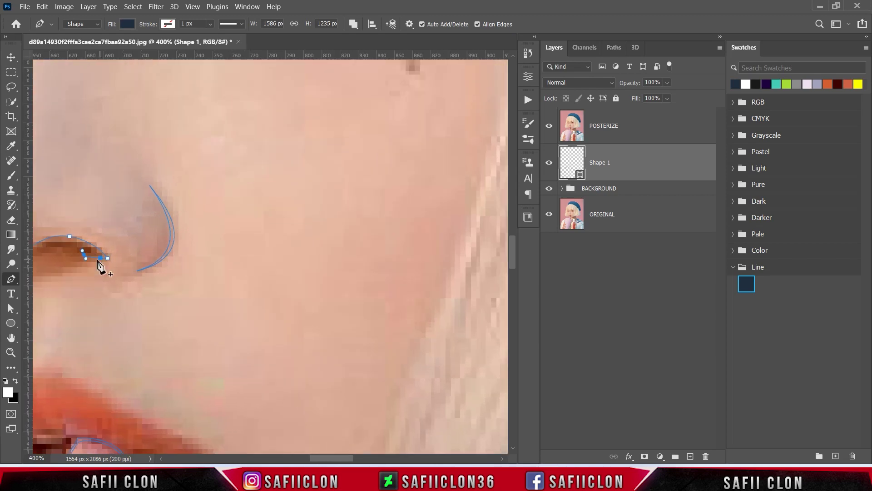
scroll(324, 447, left, 3)
key(ctrl+minus)
drag(180, 249, 191, 262)
Step: Start the lip line at the mouth corner and curve it along the upper lip
scroll(321, 300, down, 3)
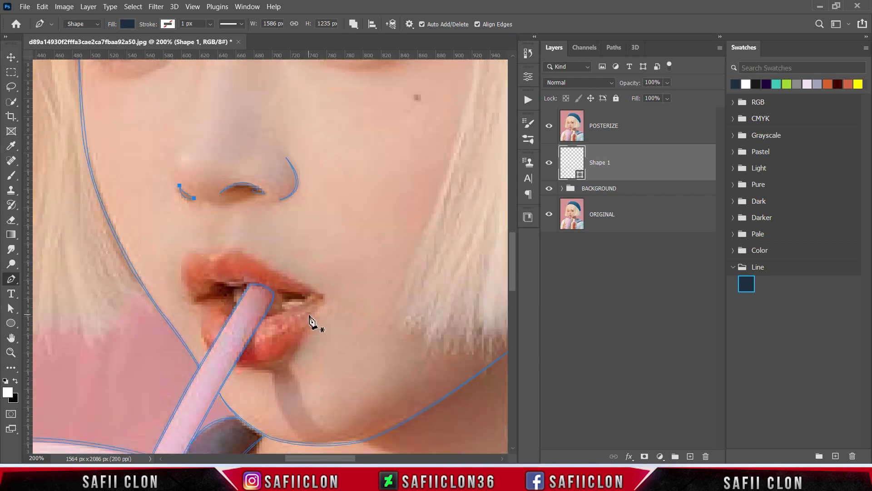
drag(323, 296, 281, 293)
key(ctrl+plus)
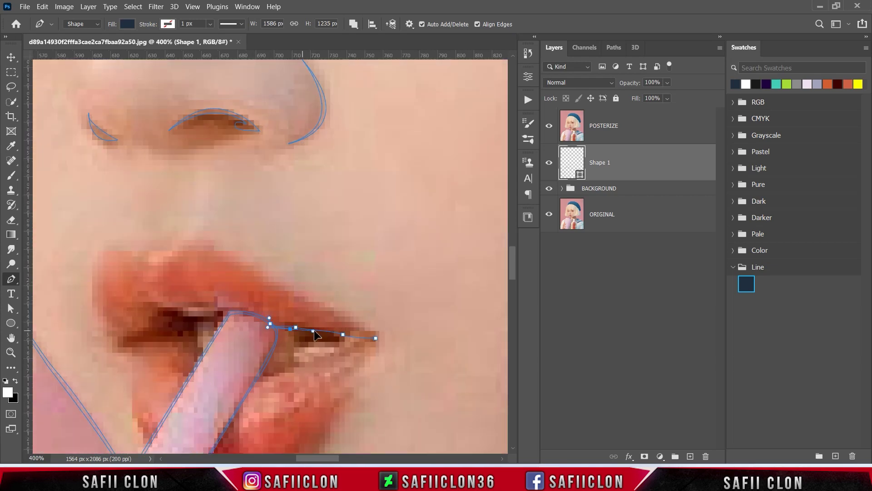
key(ctrl+minus)
key(ctrl+minus)
key(ctrl+plus)
key(ctrl+plus)
drag(159, 315, 140, 317)
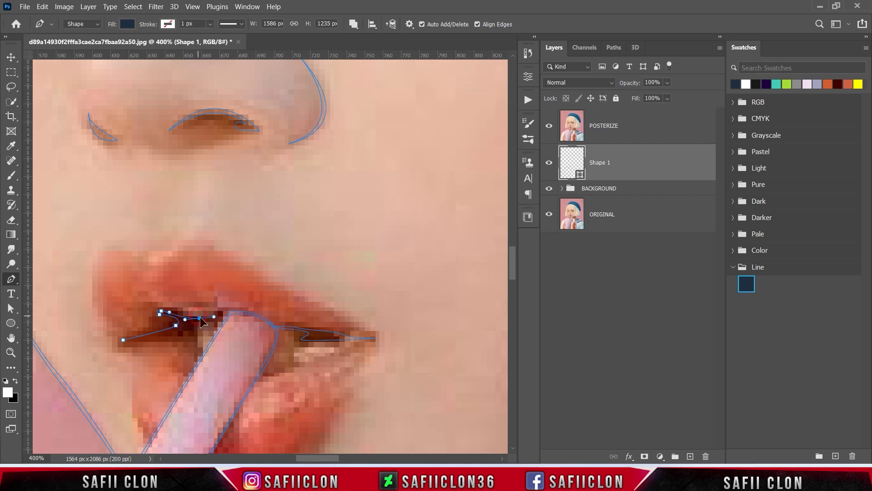
Step: Trace the mouth opening's lower edge, close it, and add a lower lip line
click(221, 325)
click(196, 321)
click(167, 336)
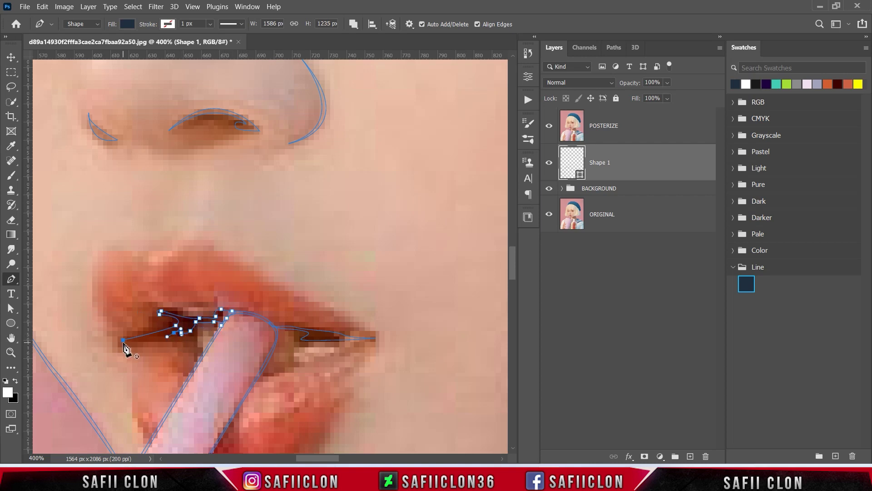
click(123, 340)
key(ctrl+minus)
click(265, 340)
drag(296, 337, 329, 318)
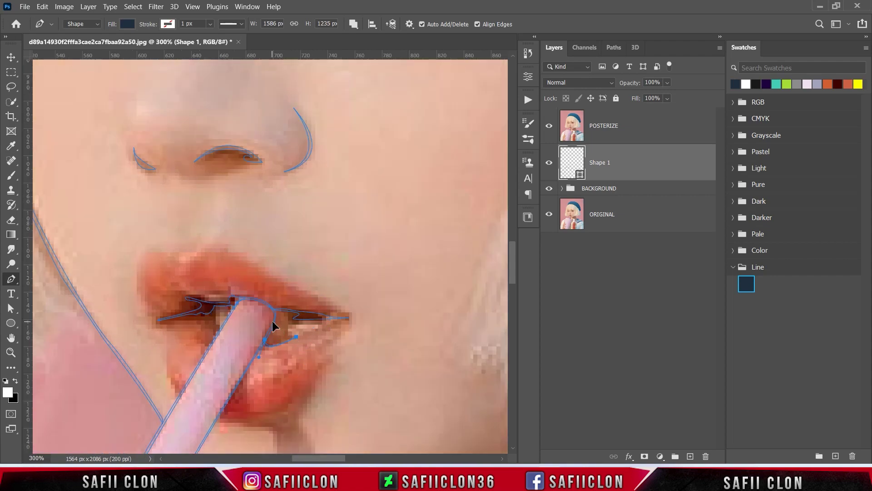
Step: Start the curved upper lid line over the right eye
key(ctrl+minus)
scroll(354, 305, up, 3)
scroll(345, 314, up, 3)
click(296, 275)
mouse_move(339, 235)
mouse_down()
mouse_move(367, 231)
mouse_move(427, 251)
mouse_move(469, 231)
mouse_up()
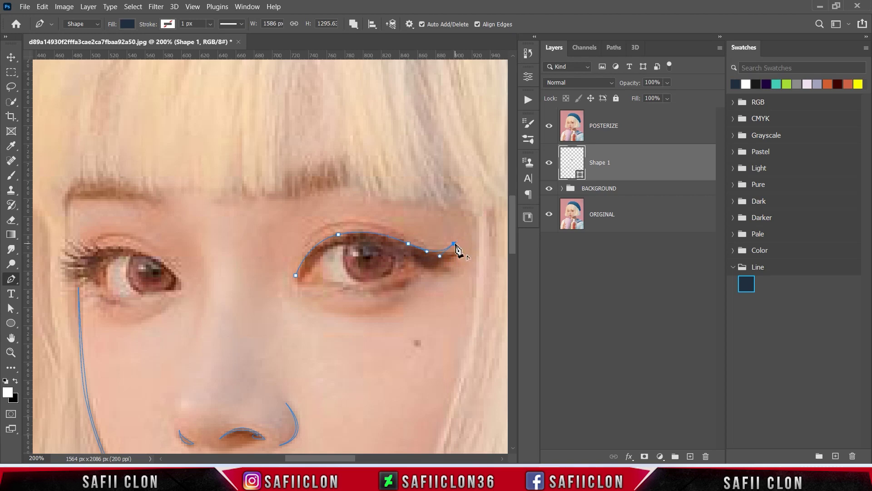
Step: Add anchors shaping the right eye's eyeliner wing
key(ctrl+plus)
click(317, 249)
click(281, 261)
click(307, 274)
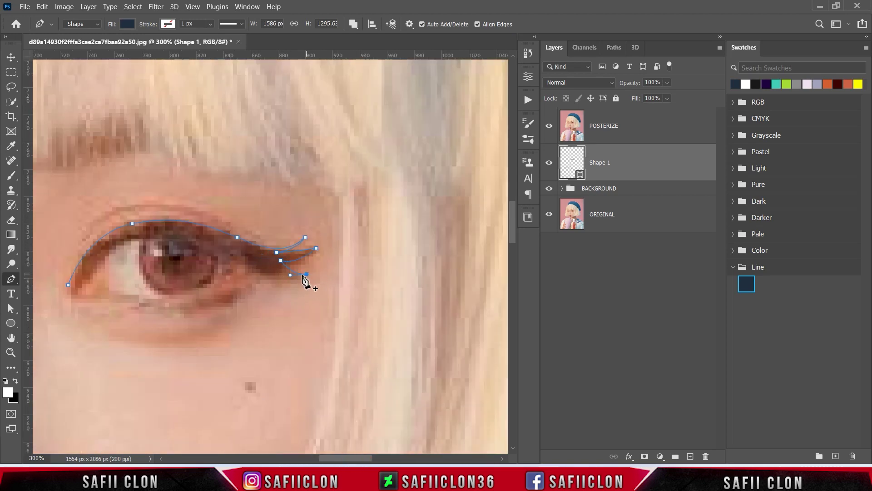
key(ctrl+minus)
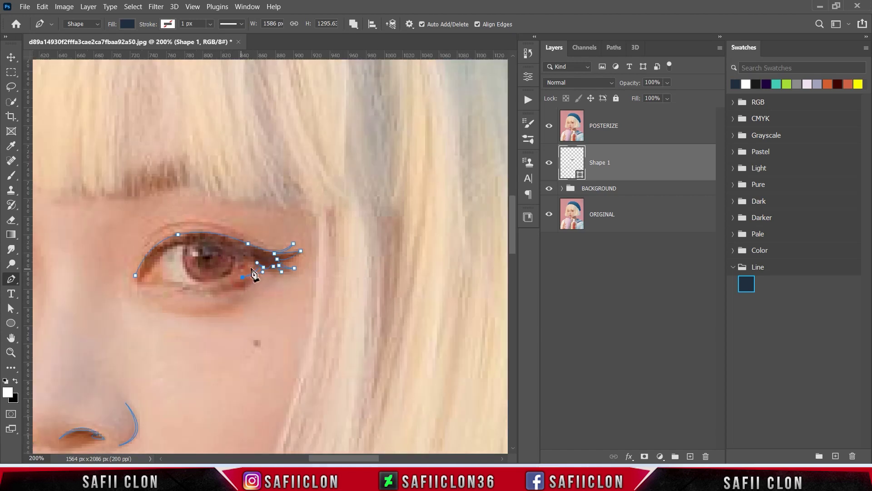
Step: Curve the right eye's lower lid and close its outline
drag(184, 282, 154, 279)
click(156, 243)
click(169, 247)
click(137, 278)
Step: Trace the left eye's upper lid, lower lid and outer corner
mouse_move(249, 253)
mouse_down()
mouse_move(352, 252)
mouse_move(444, 286)
mouse_move(202, 288)
mouse_move(414, 291)
mouse_up()
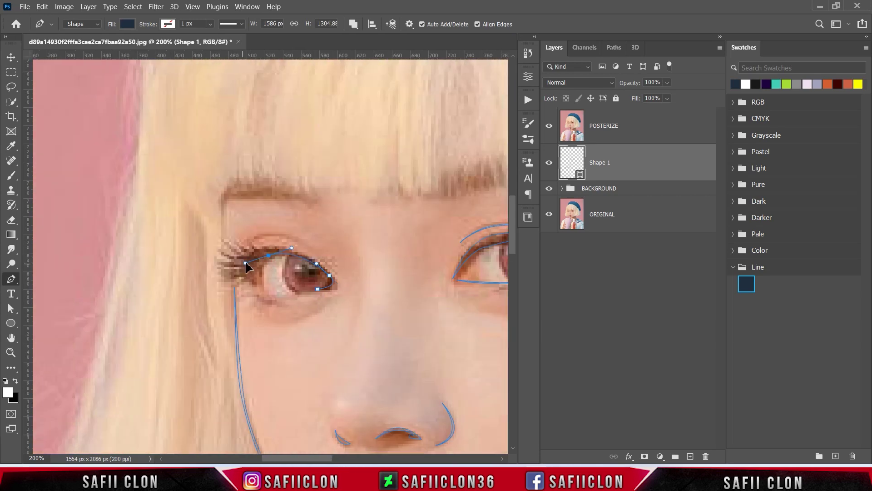
drag(284, 294, 302, 293)
click(317, 290)
key(ctrl+plus)
drag(255, 308, 234, 301)
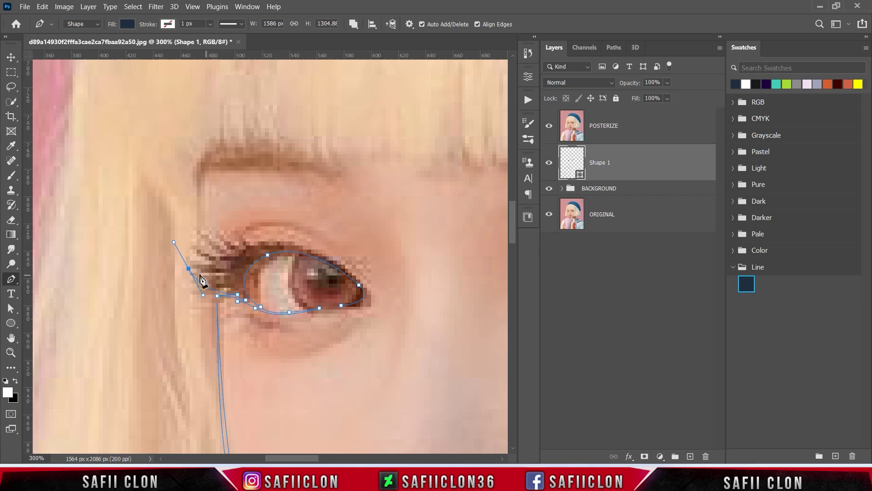
drag(191, 265, 184, 247)
Step: Undo the misplaced inner-corner anchors and redraw the left upper-lid curve
key(ctrl+z)
drag(260, 246, 312, 236)
drag(340, 266, 374, 297)
key(ctrl+minus)
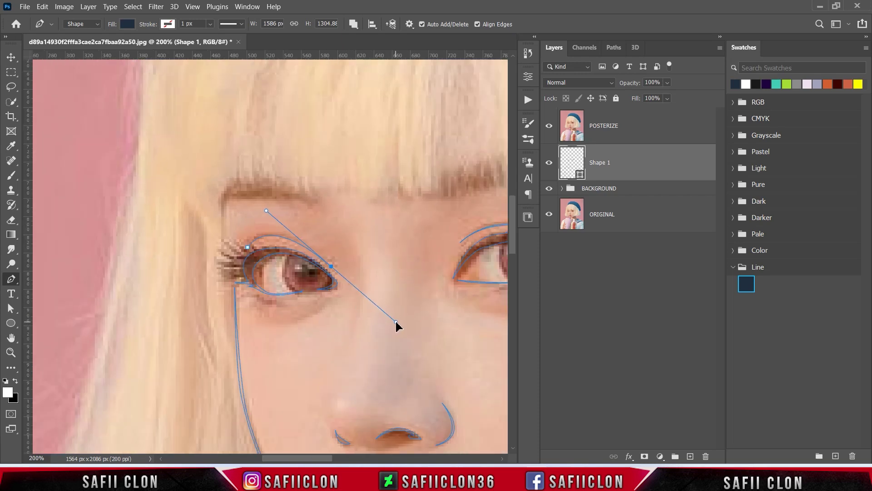
drag(248, 247, 251, 212)
key(ctrl+minus)
key(ctrl+minus)
key(ctrl+minus)
key(ctrl+minus)
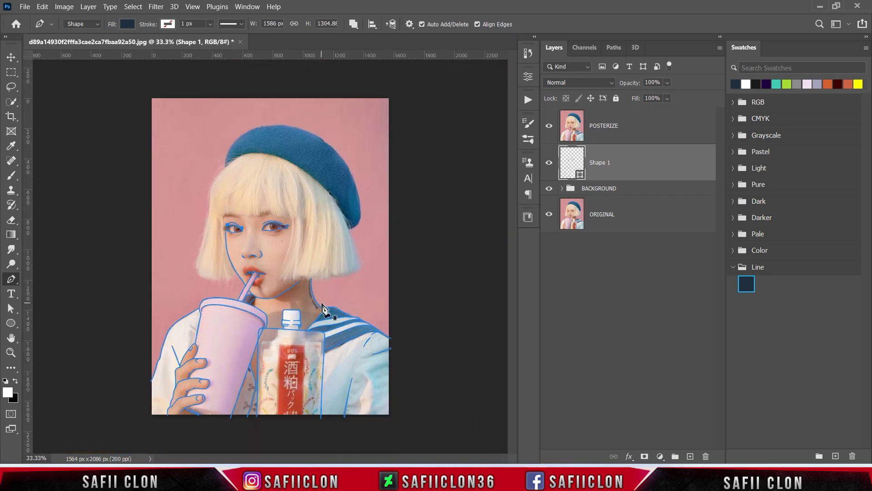
Step: Hide POSTERIZE and deselect the path to review the whole line drawing
click(549, 129)
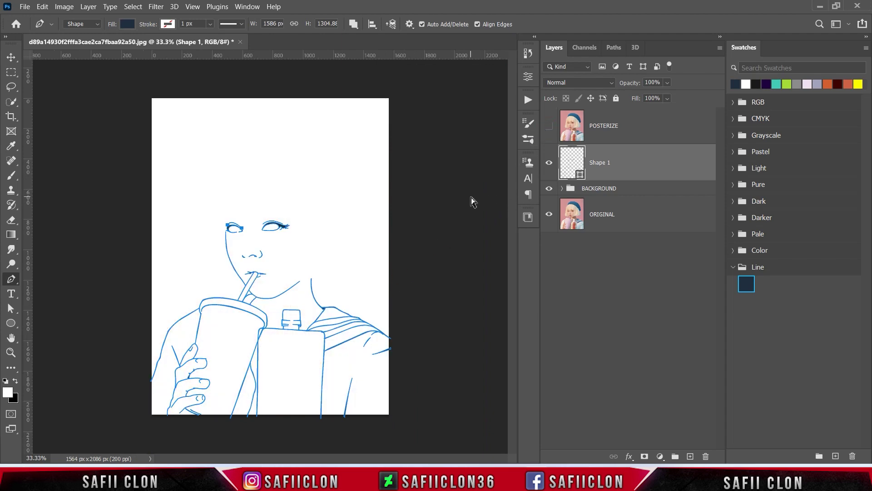
key(Return)
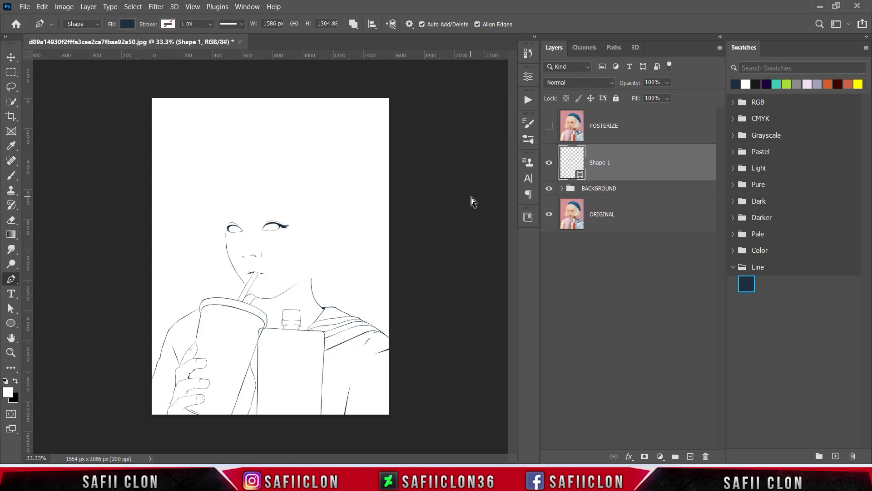
key(ctrl+minus)
key(ctrl+minus)
key(ctrl+plus)
key(ctrl+plus)
key(ctrl+plus)
key(ctrl+minus)
Step: Set Path Operations to New Layer and show the POSTERIZE photo again
click(354, 24)
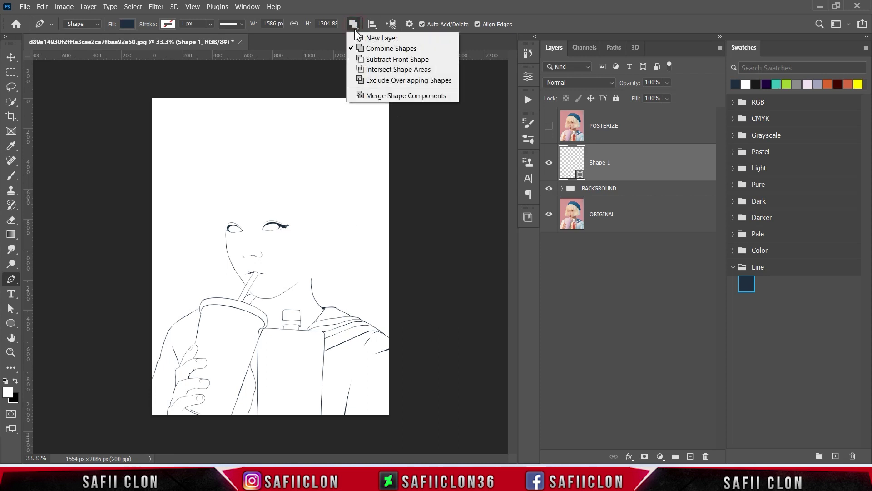
click(391, 39)
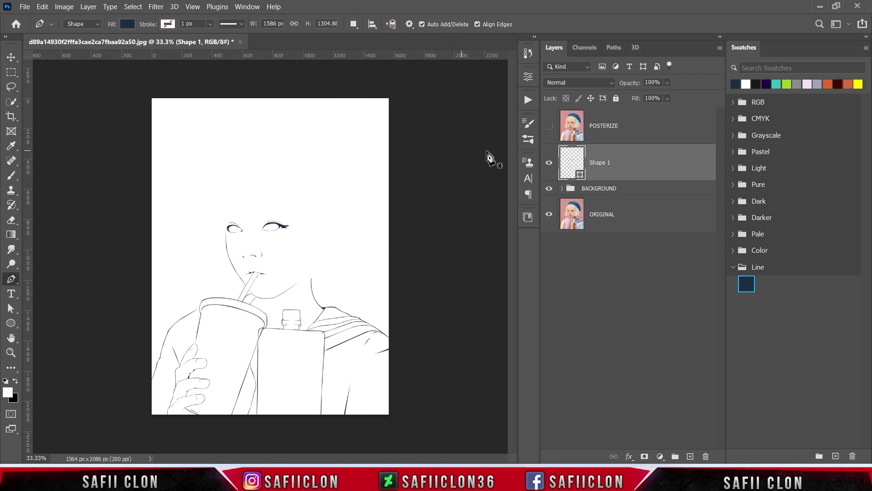
click(549, 128)
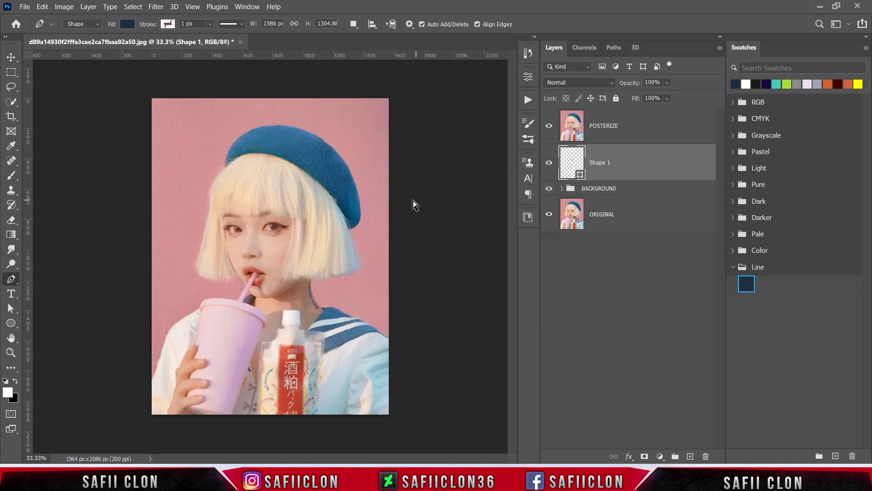
Step: Zoom to 100% on the face
key(ctrl+plus)
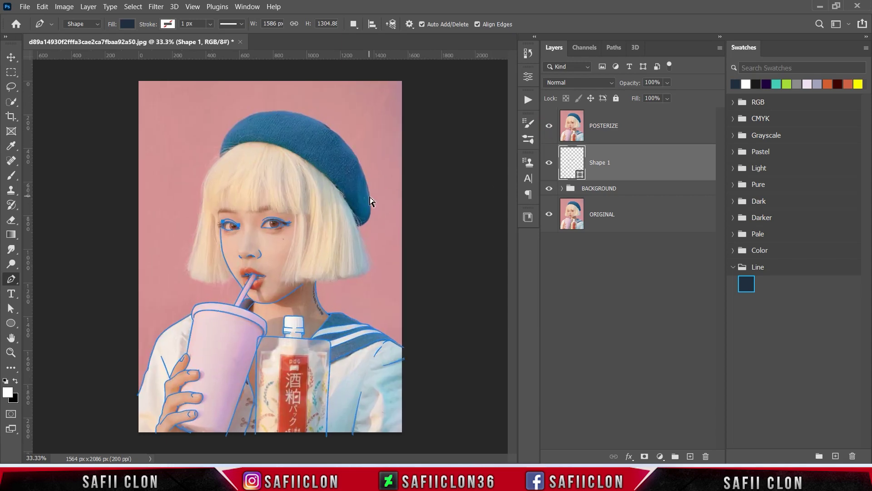
key(ctrl+plus)
key(ctrl+plus)
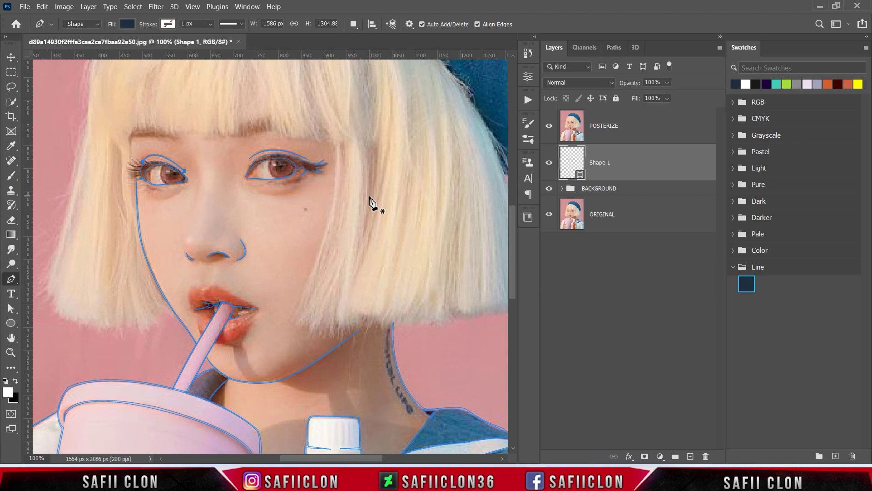
scroll(362, 312, up, 2)
scroll(361, 313, up, 2)
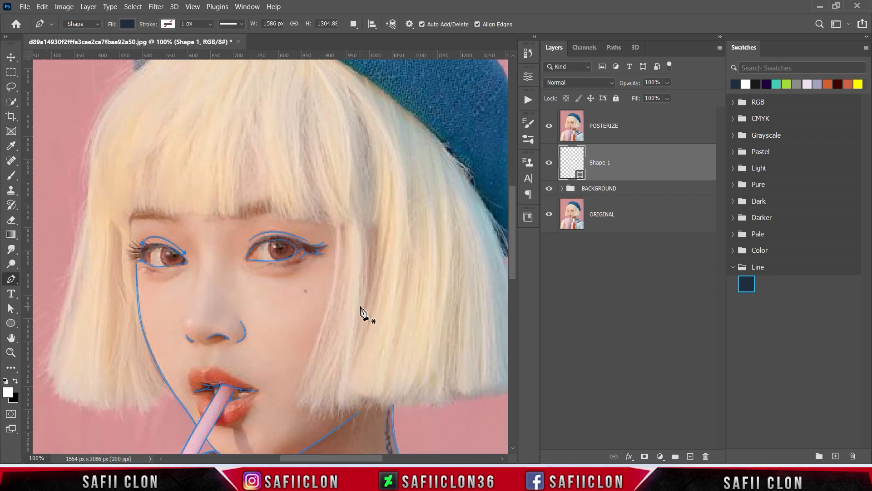
drag(303, 461, 276, 461)
scroll(250, 332, down, 3)
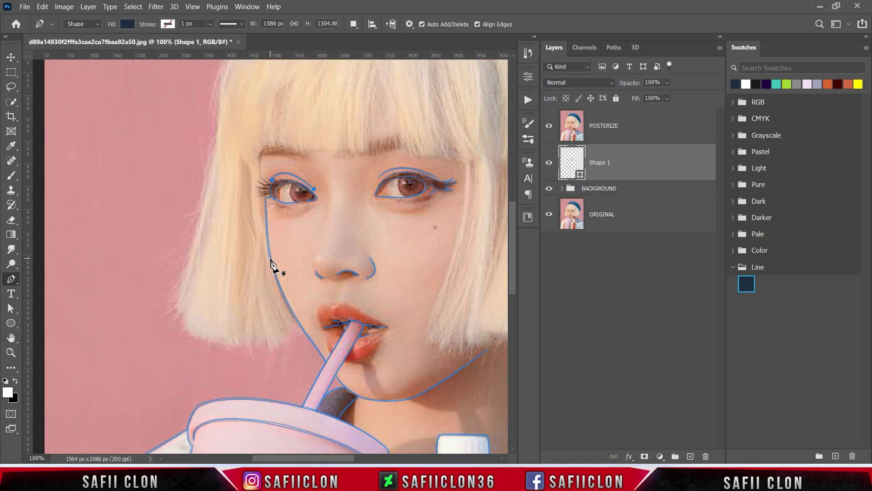
Step: Start Shape 2 at the jawline and zigzag along the strand tips below the left cheek
click(281, 293)
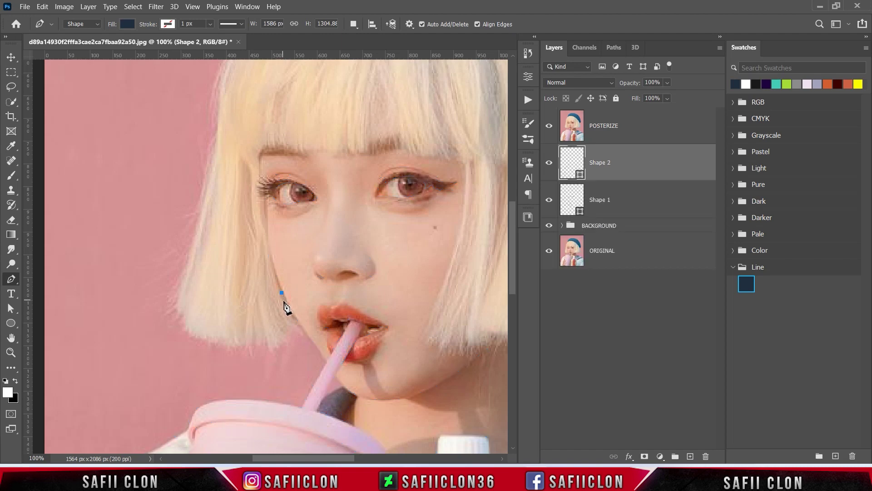
drag(302, 329, 317, 335)
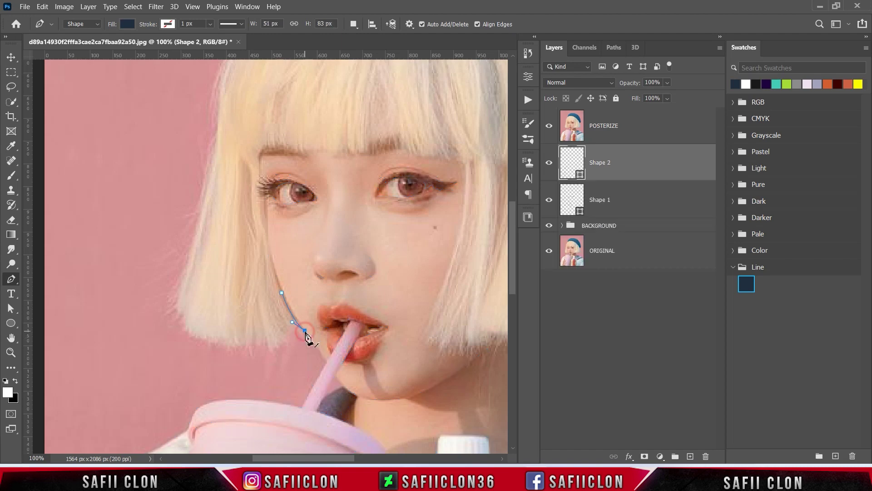
scroll(302, 335, up, 3)
click(303, 314)
click(307, 338)
click(288, 320)
click(306, 351)
click(284, 360)
click(291, 365)
click(277, 377)
click(264, 298)
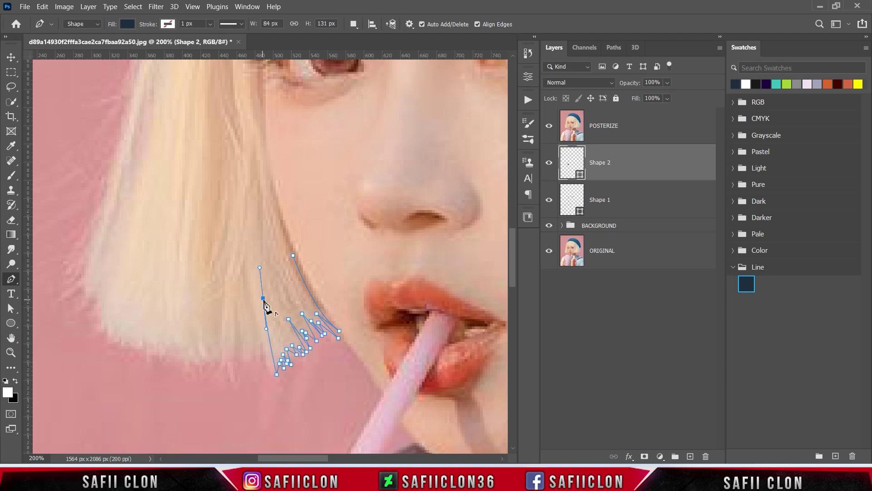
drag(247, 269, 242, 215)
key(ctrl+z)
Step: Continue the jagged hair-tip zigzag leftward along the bob's bottom edge
click(272, 380)
click(253, 289)
click(258, 356)
click(252, 334)
click(247, 362)
click(242, 343)
click(237, 328)
click(237, 385)
click(208, 383)
drag(222, 361, 223, 347)
Step: Trace more jagged strand ends further left along the hair bottom
click(199, 378)
click(204, 364)
click(210, 357)
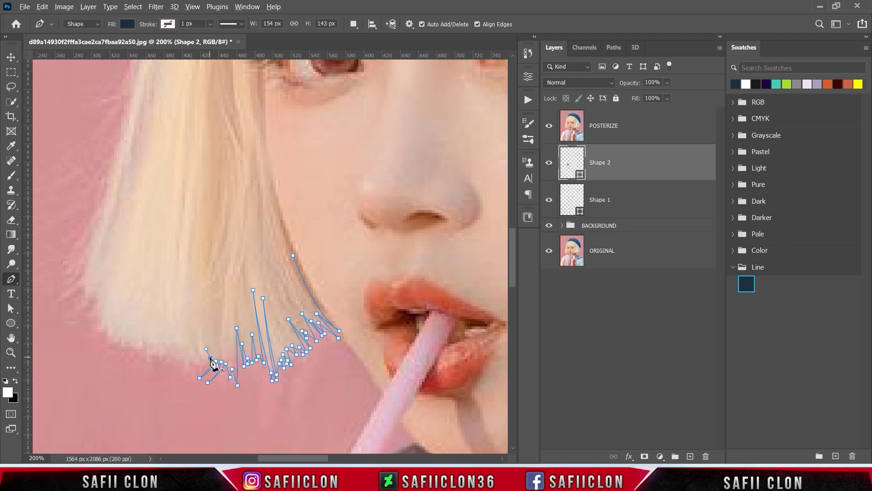
click(190, 343)
click(186, 376)
click(165, 362)
click(149, 375)
click(149, 341)
Step: Zigzag the tips out to the bob's outer left corner
click(140, 356)
click(119, 337)
click(110, 359)
click(119, 326)
click(106, 343)
click(106, 322)
click(90, 334)
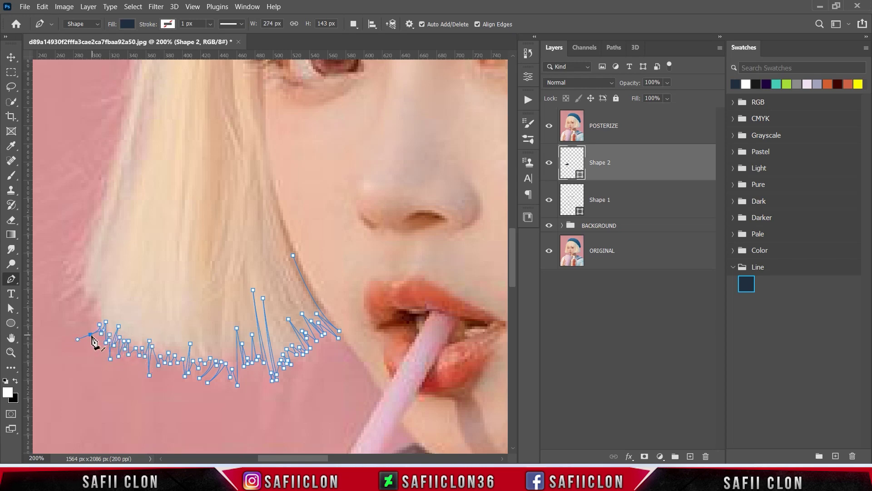
Step: Add curved flyaway strand points climbing the bob's left side
scroll(91, 337, up, 1)
drag(81, 353, 58, 353)
click(80, 346)
drag(95, 319, 93, 298)
drag(280, 460, 260, 459)
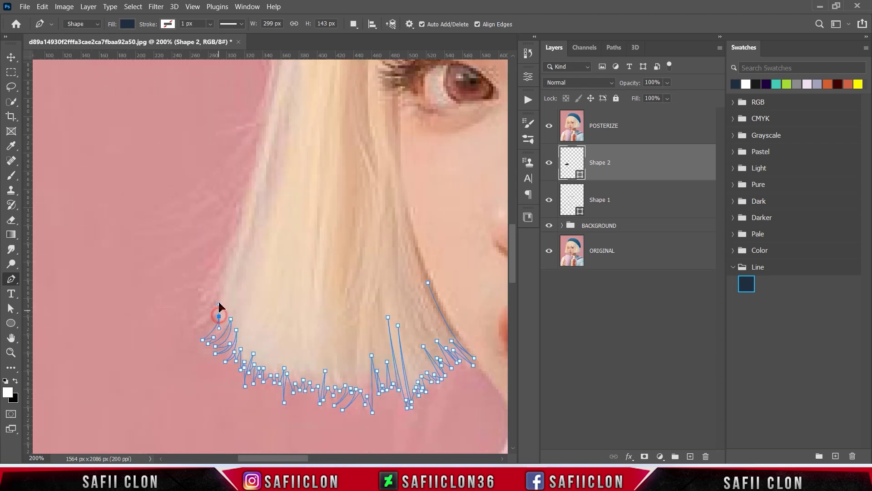
click(194, 334)
drag(217, 311, 218, 299)
click(230, 263)
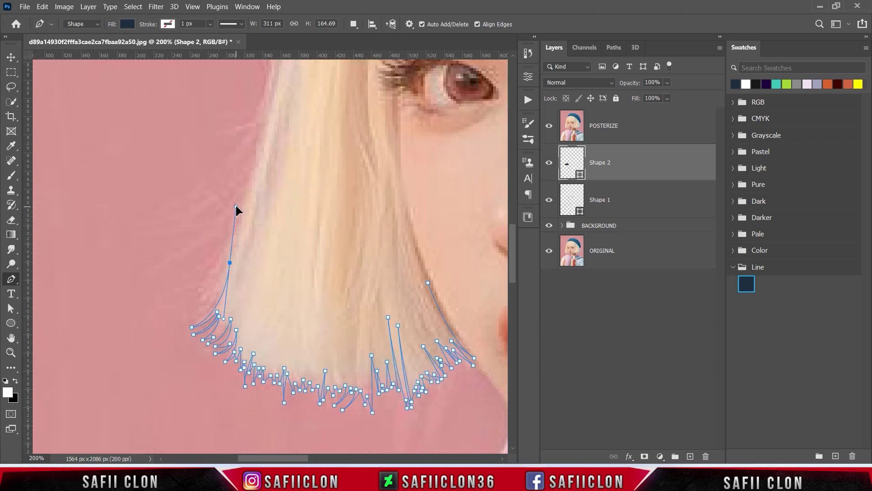
Step: Curve long strands with outer tips up the hair's left edge
click(195, 313)
scroll(243, 302, up, 2)
click(180, 354)
drag(226, 305, 257, 230)
click(191, 347)
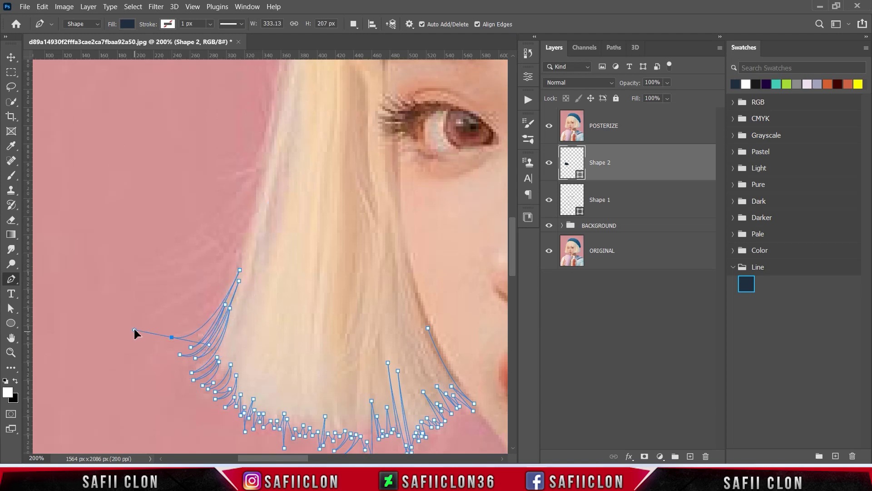
click(172, 337)
scroll(233, 305, up, 1)
drag(242, 276, 274, 180)
click(165, 355)
drag(246, 263, 243, 272)
click(154, 343)
Step: Continue the strands higher up the left edge, adding a sharp corner point
scroll(162, 347, up, 1)
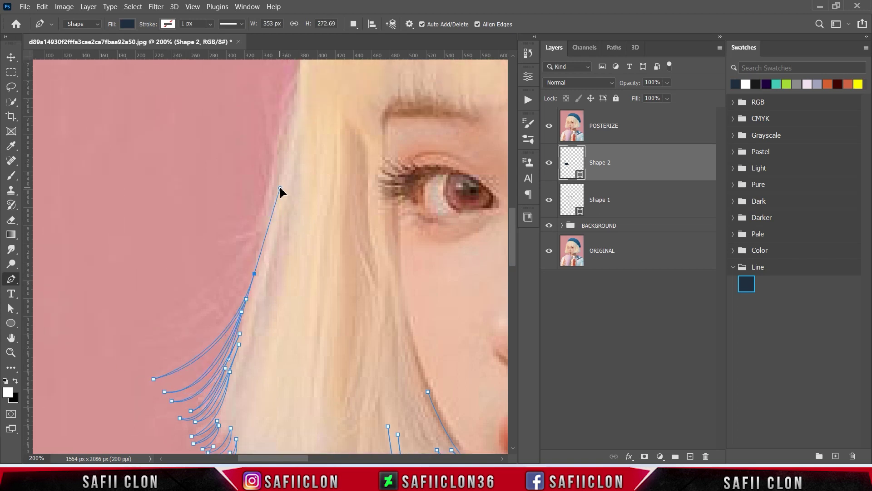
drag(260, 232, 262, 239)
drag(146, 344, 43, 343)
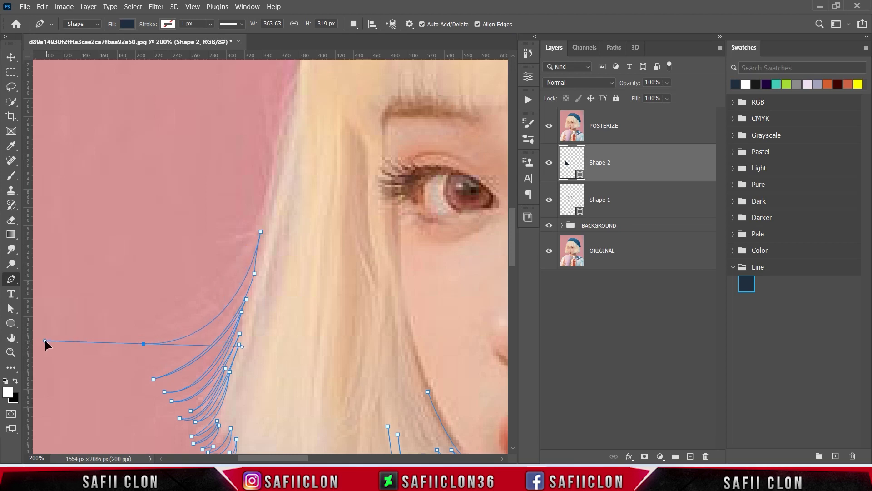
scroll(265, 230, up, 1)
drag(268, 262, 308, 107)
alt+click(267, 263)
click(165, 378)
scroll(195, 354, up, 1)
scroll(196, 353, up, 1)
click(210, 367)
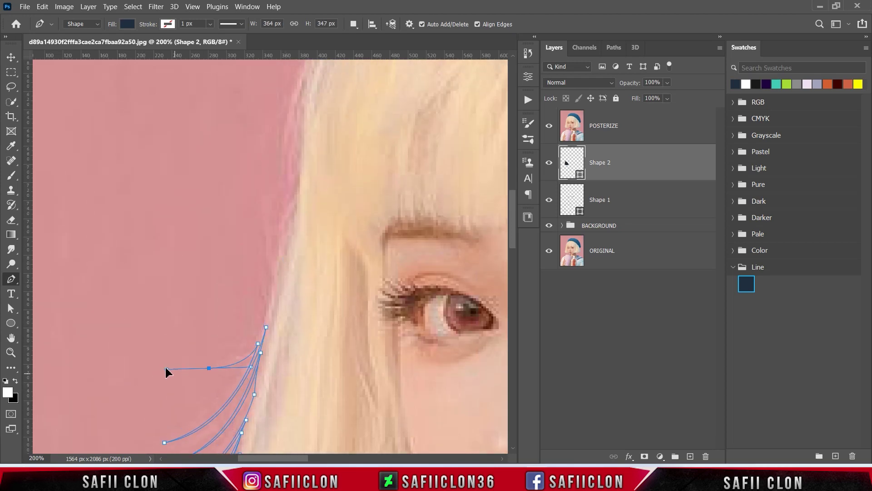
Step: Carry the outline up past the eye to the crown at the beret edge
scroll(272, 309, up, 1)
drag(283, 298, 288, 279)
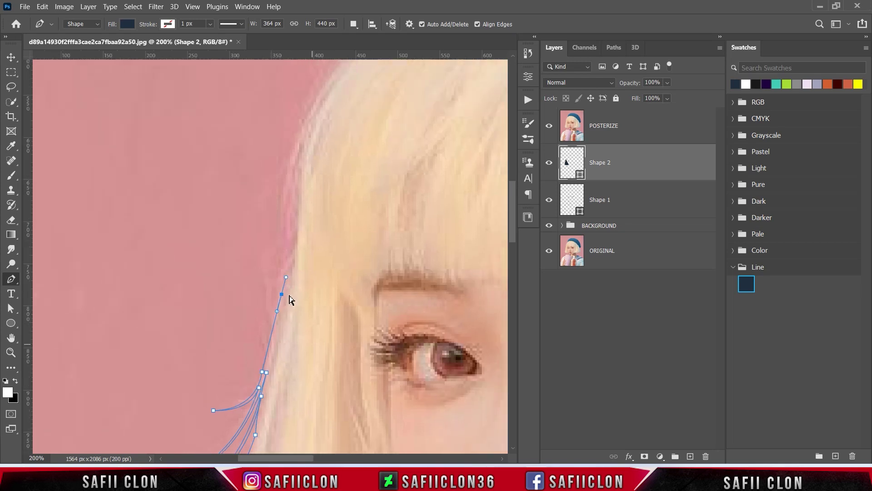
click(294, 246)
drag(283, 308, 284, 324)
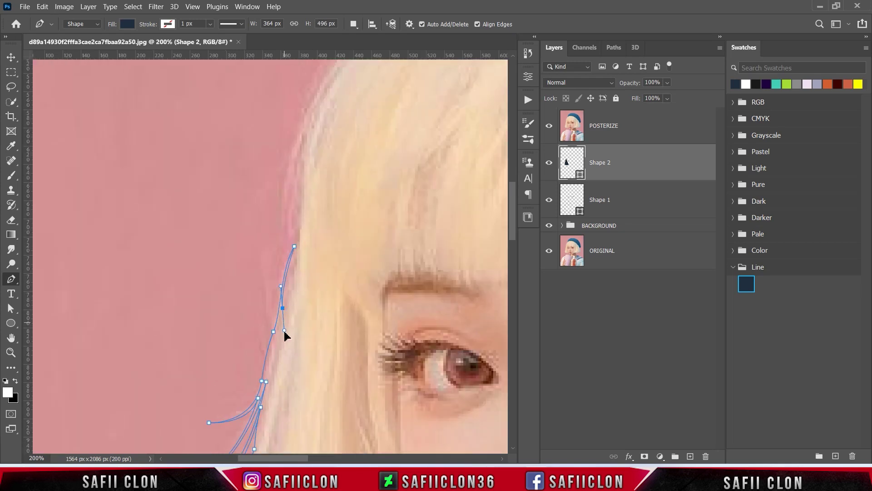
scroll(295, 228, up, 1)
click(300, 194)
click(286, 283)
scroll(338, 152, up, 3)
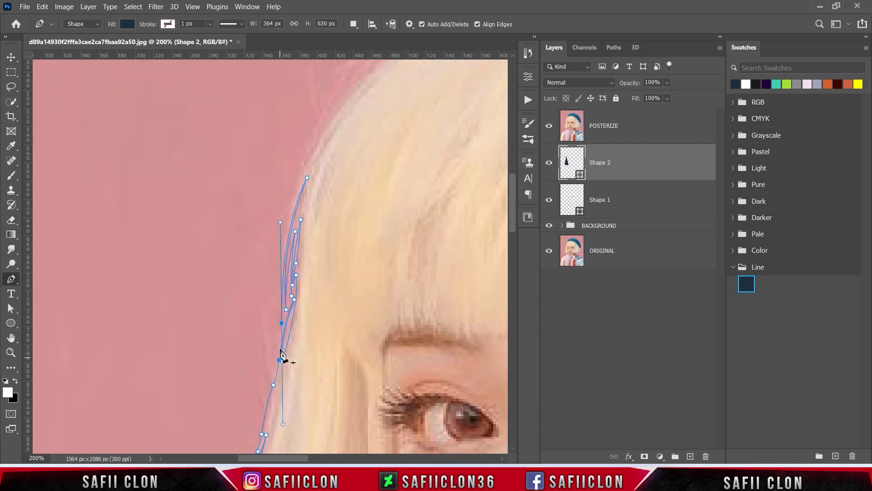
scroll(286, 355, right, 4)
scroll(211, 152, up, 1)
scroll(210, 152, right, 2)
click(152, 244)
Step: Curve the hairline along the underside of the blue beret
drag(258, 131, 298, 109)
click(168, 181)
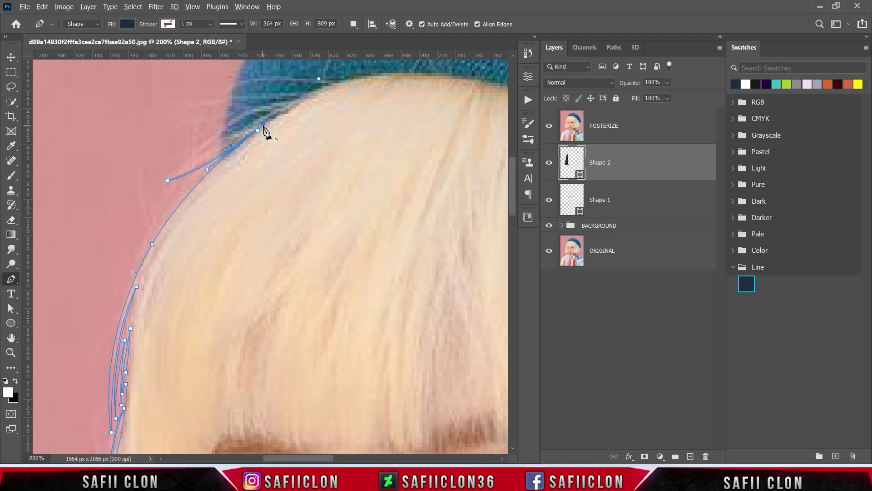
scroll(287, 182, up, 2)
mouse_move(369, 149)
mouse_down()
mouse_move(424, 143)
mouse_move(444, 156)
mouse_up()
scroll(422, 161, right, 3)
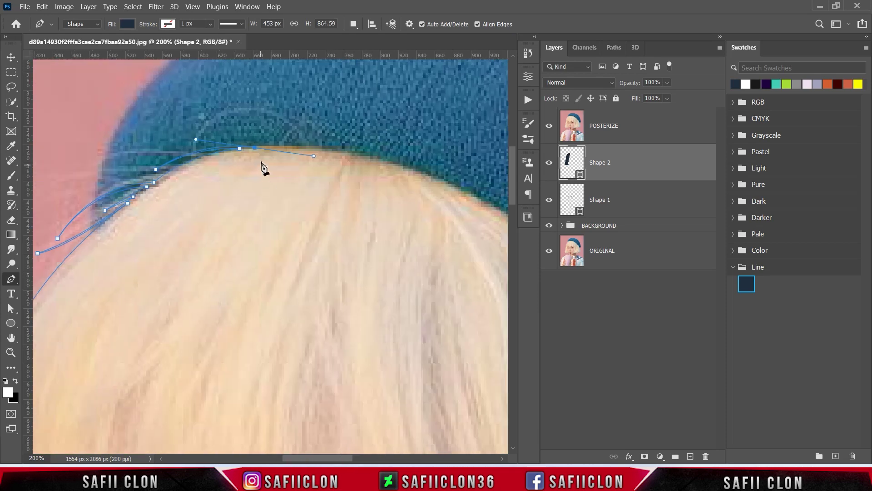
drag(314, 147, 397, 229)
click(433, 180)
drag(393, 321, 315, 269)
click(386, 259)
scroll(433, 311, right, 5)
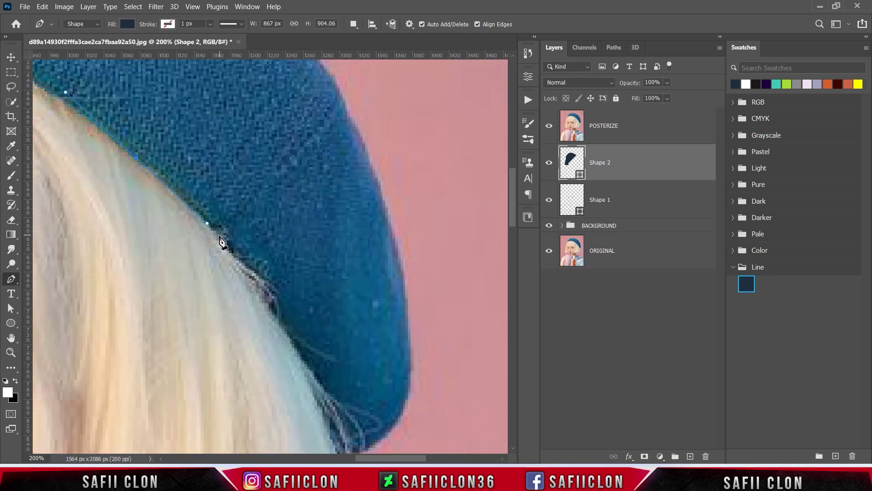
click(253, 271)
drag(286, 310, 284, 328)
drag(234, 263, 189, 239)
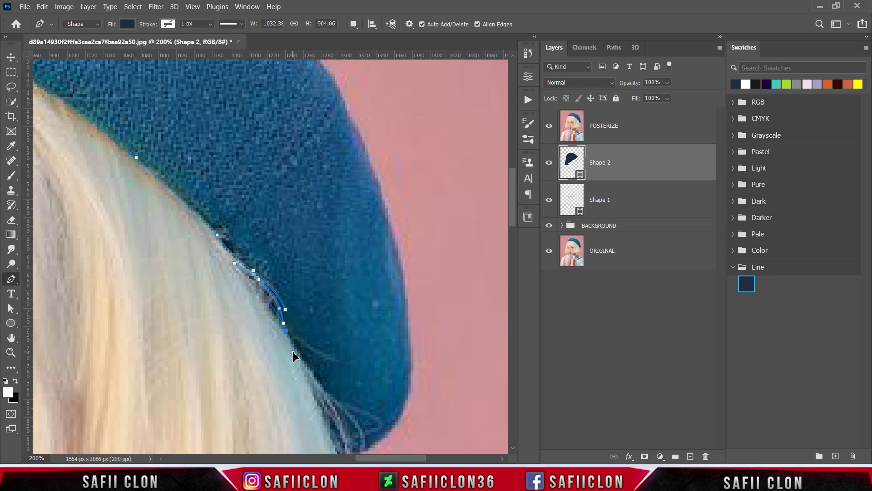
Step: Round the beret's lower right corner and start down the hair's right side
scroll(293, 351, down, 2)
mouse_move(355, 303)
mouse_down()
mouse_move(369, 307)
mouse_move(300, 282)
mouse_up()
scroll(359, 318, down, 2)
drag(362, 318, 347, 346)
scroll(345, 281, down, 1)
click(351, 316)
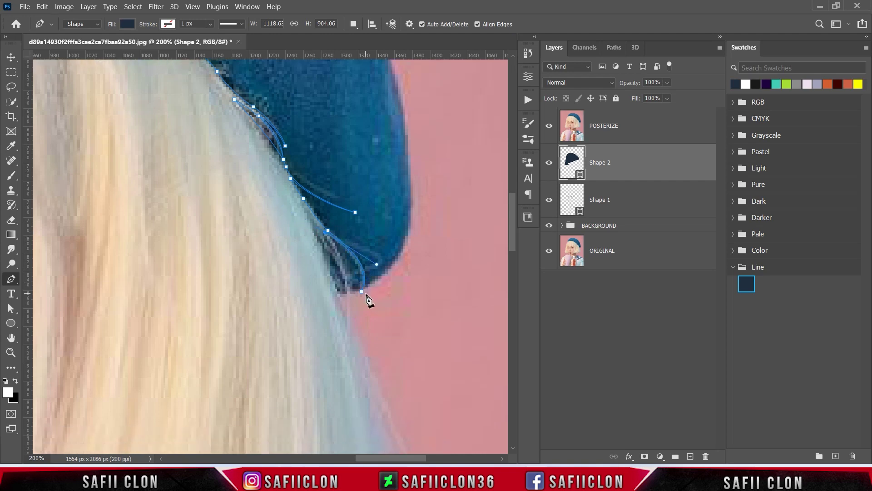
drag(306, 213, 247, 166)
click(346, 308)
scroll(340, 319, right, 4)
scroll(339, 347, down, 4)
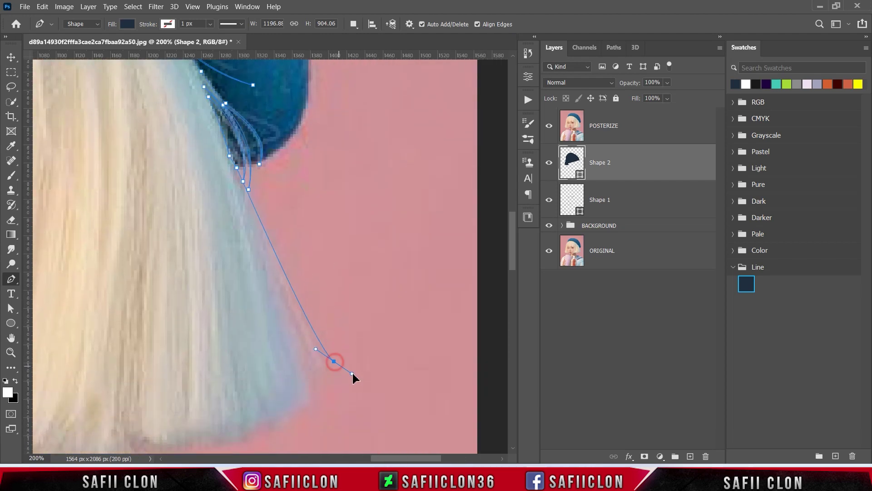
Step: Curve long strands down the hair's right side, ending in sharp tips
drag(334, 361, 293, 324)
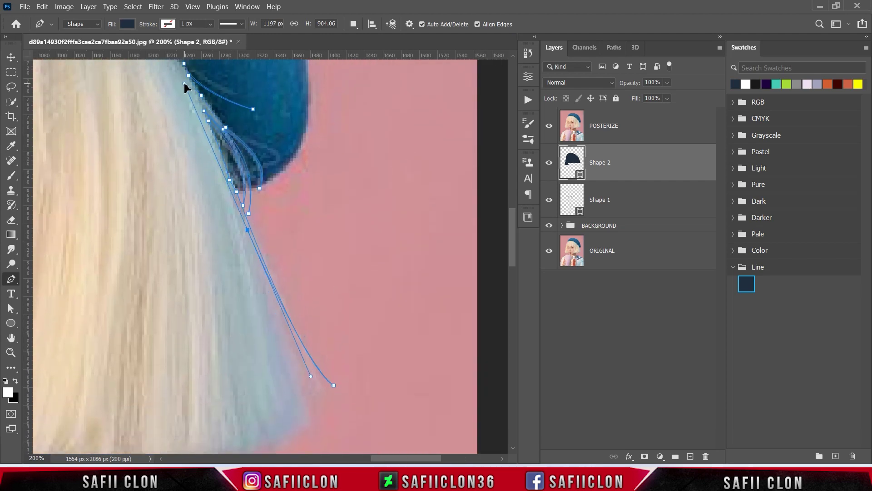
drag(323, 362, 355, 403)
click(323, 362)
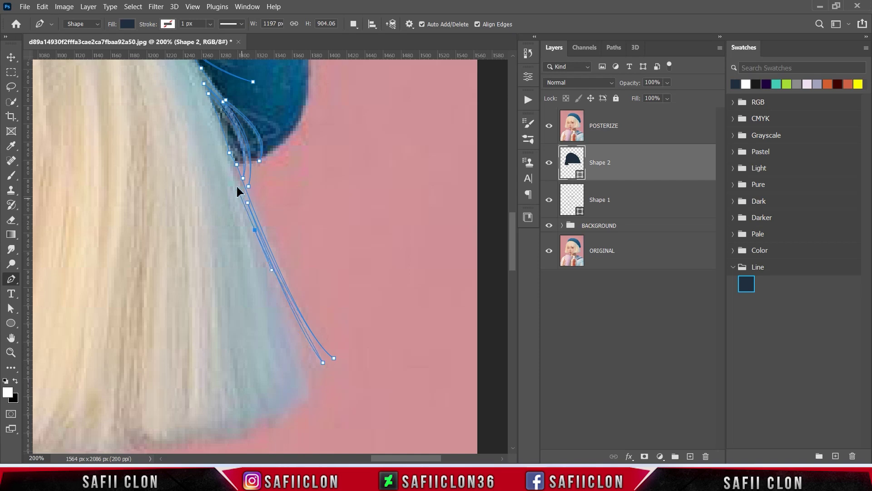
click(255, 230)
drag(315, 382, 316, 403)
click(311, 382)
scroll(309, 409, down, 3)
Step: Add zigzag strand tips leftward along the lower right hair edge
click(298, 349)
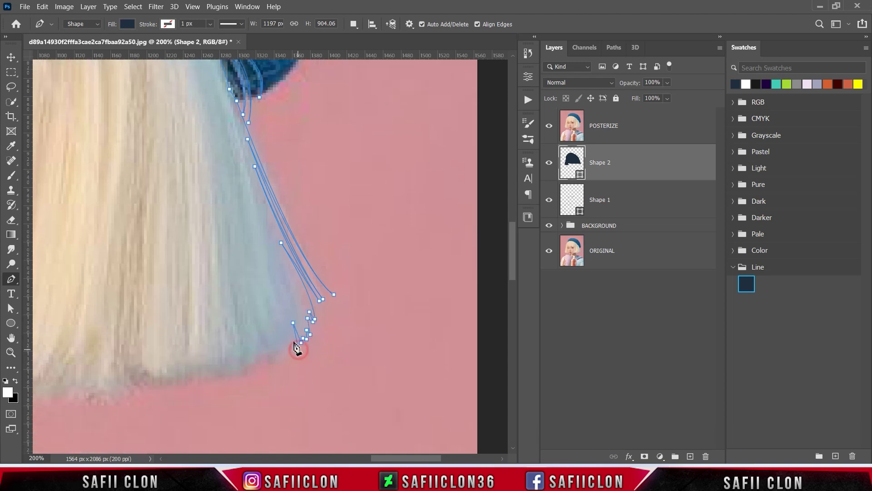
click(259, 357)
click(244, 375)
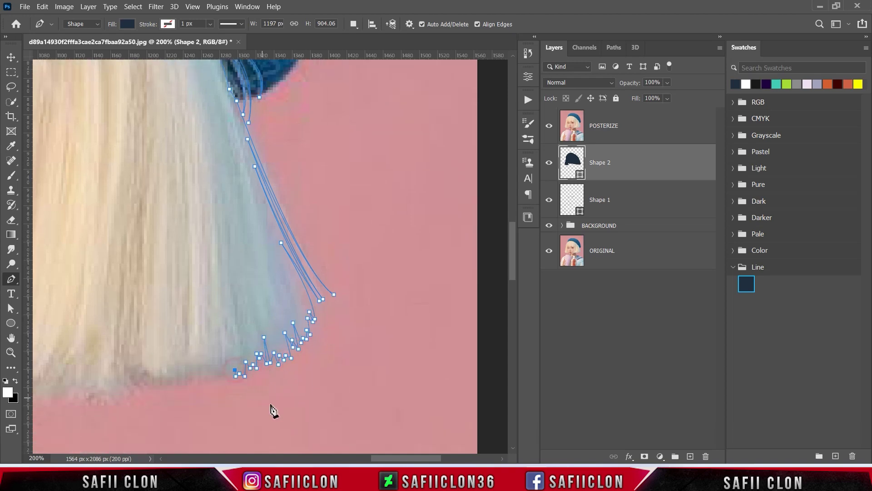
scroll(273, 410, left, 5)
click(349, 387)
click(344, 377)
click(340, 384)
click(335, 371)
click(322, 369)
click(319, 384)
click(314, 369)
click(312, 388)
click(294, 369)
Step: Continue the jagged bottom ends back toward the jawline with curved points
click(293, 386)
click(288, 380)
click(260, 380)
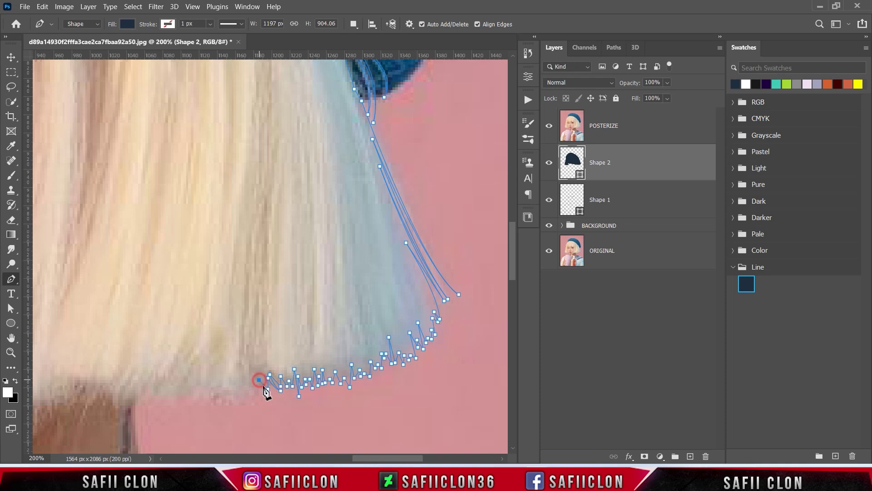
click(265, 400)
click(244, 391)
click(238, 401)
click(218, 403)
click(216, 383)
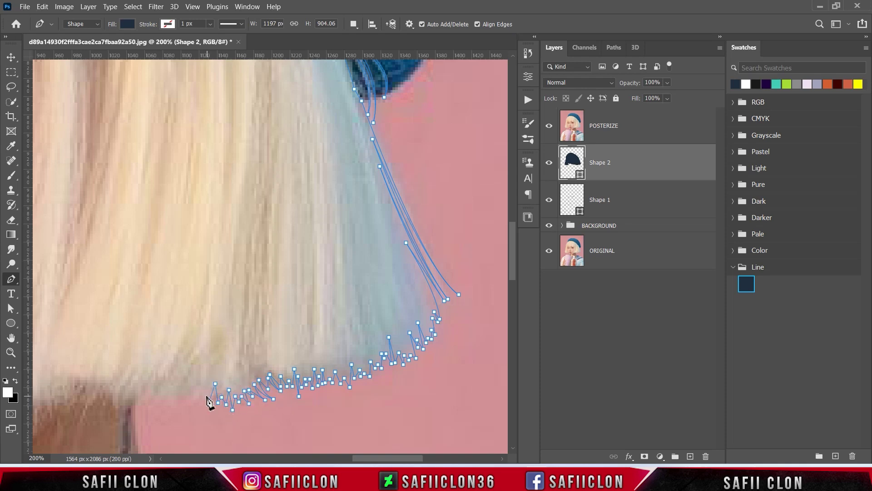
drag(185, 414, 333, 388)
drag(354, 354, 362, 345)
drag(315, 376, 300, 376)
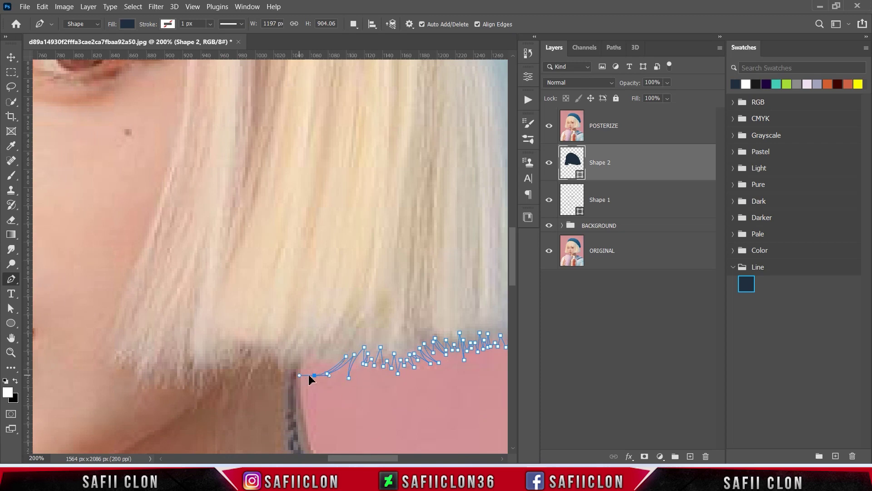
Step: Trace curved strand points from the hair bottom down toward the chin
click(285, 384)
drag(292, 354, 305, 349)
drag(270, 351, 266, 369)
click(251, 362)
drag(242, 375, 236, 377)
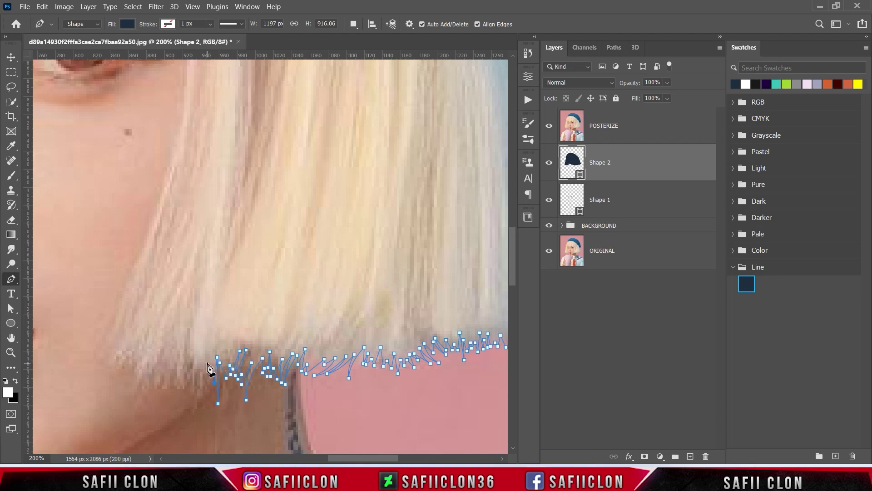
click(197, 411)
drag(191, 341, 191, 401)
Step: Add outline points leftward along the hair edge by the chin and jaw
click(184, 345)
click(175, 377)
click(151, 387)
click(157, 360)
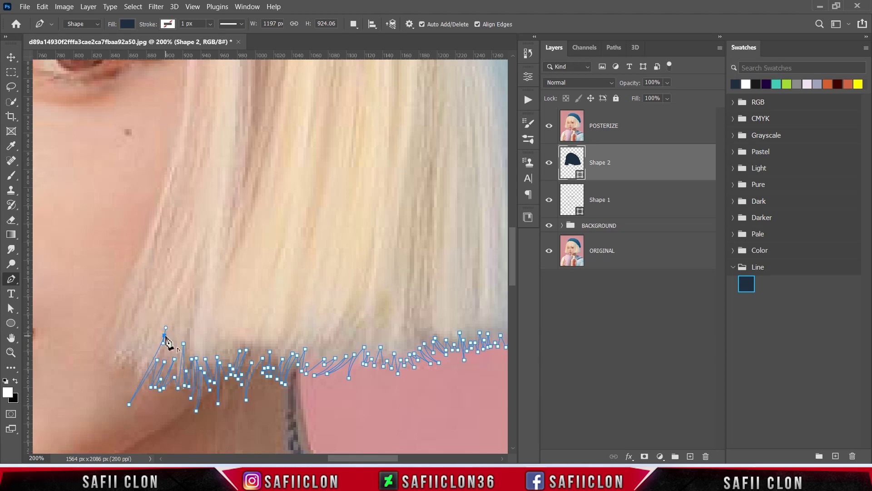
scroll(253, 419, left, 5)
click(287, 358)
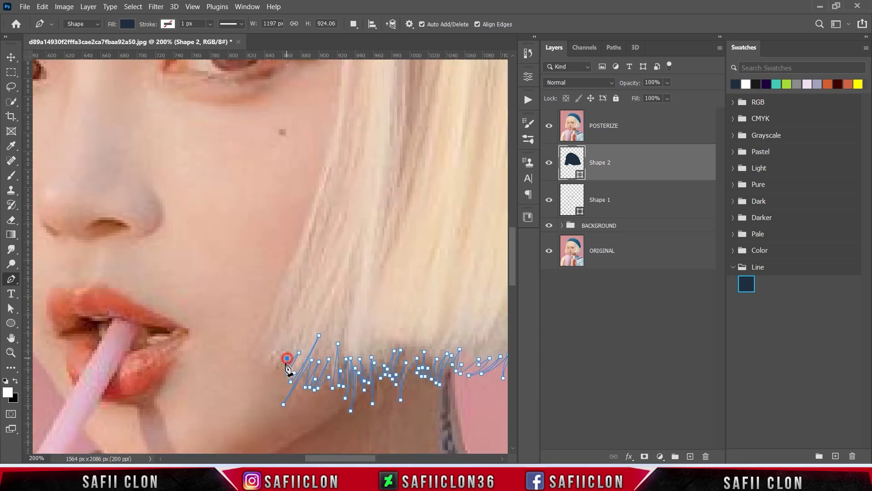
Step: Trace strands rising up the inner hair edge beside the cheek
click(306, 303)
click(259, 369)
scroll(238, 378, up, 1)
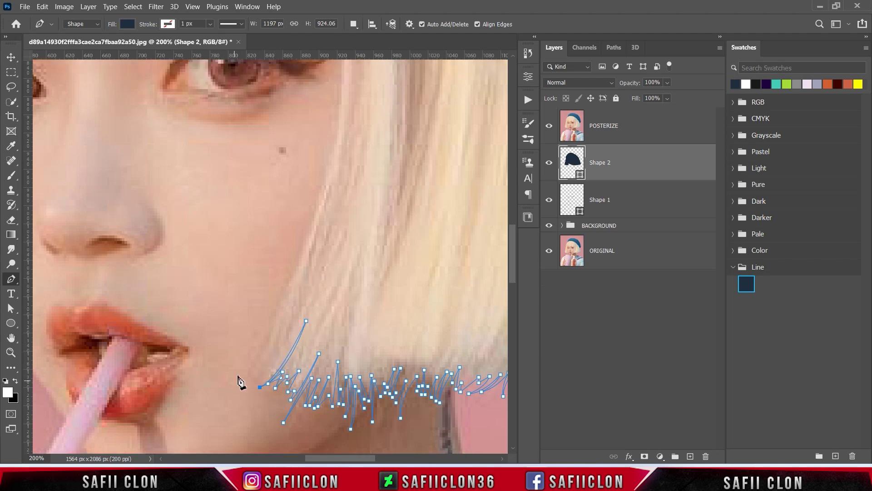
click(337, 242)
click(259, 376)
click(272, 360)
click(252, 379)
click(306, 291)
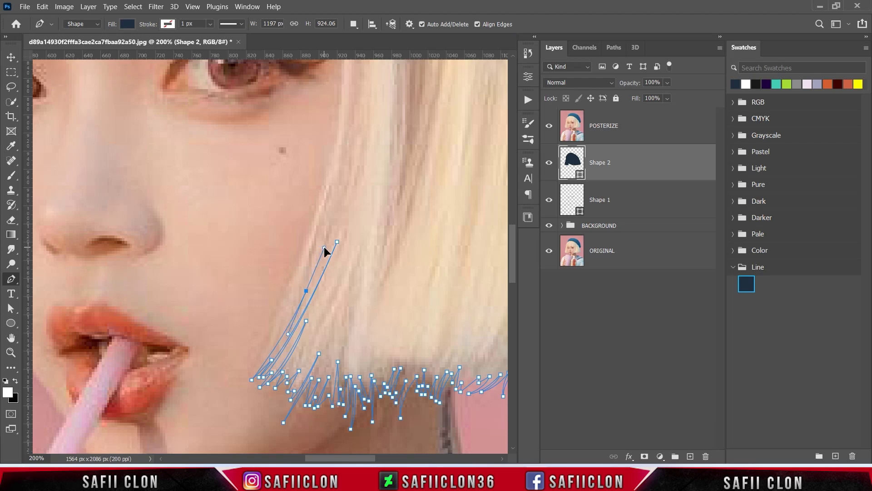
Step: Extend a long strand toward the eye, curving the inner hair edge by the cheek
scroll(242, 346, up, 2)
click(315, 286)
click(259, 403)
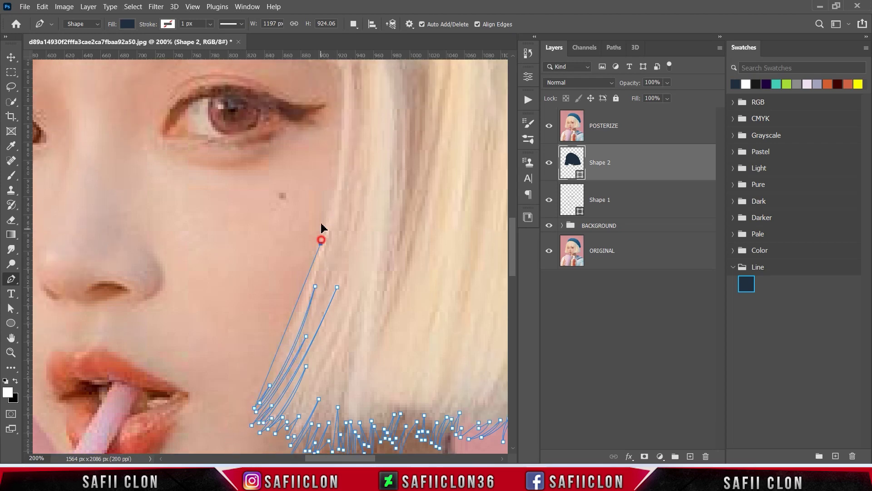
scroll(322, 253, up, 3)
scroll(351, 318, up, 2)
click(342, 210)
drag(318, 359, 299, 396)
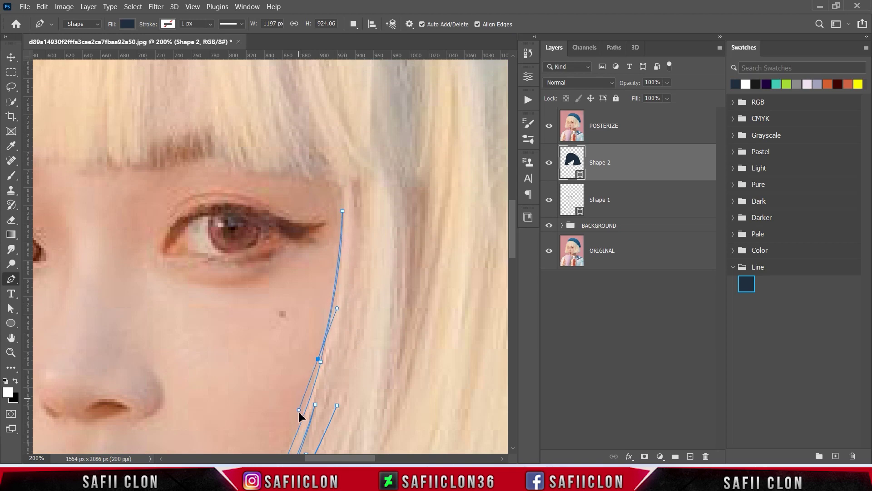
Step: Carry the outline higher up the inner hair edge and curve it into the fringe
click(340, 187)
scroll(357, 219, up, 1)
click(337, 240)
drag(323, 219, 311, 218)
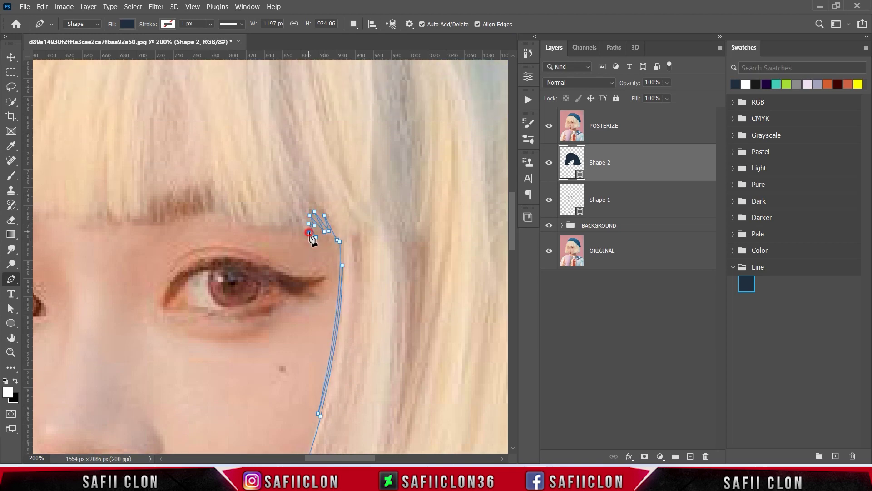
scroll(291, 224, left, 2)
Step: Add jagged fringe tips above the eye, continuing left and upward
click(391, 218)
click(385, 229)
click(376, 215)
click(355, 225)
click(344, 202)
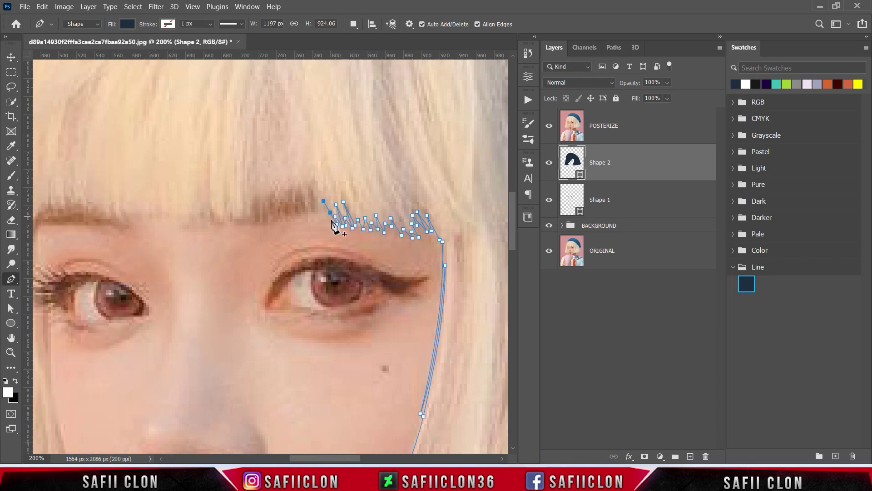
scroll(322, 222, up, 1)
drag(307, 200, 302, 181)
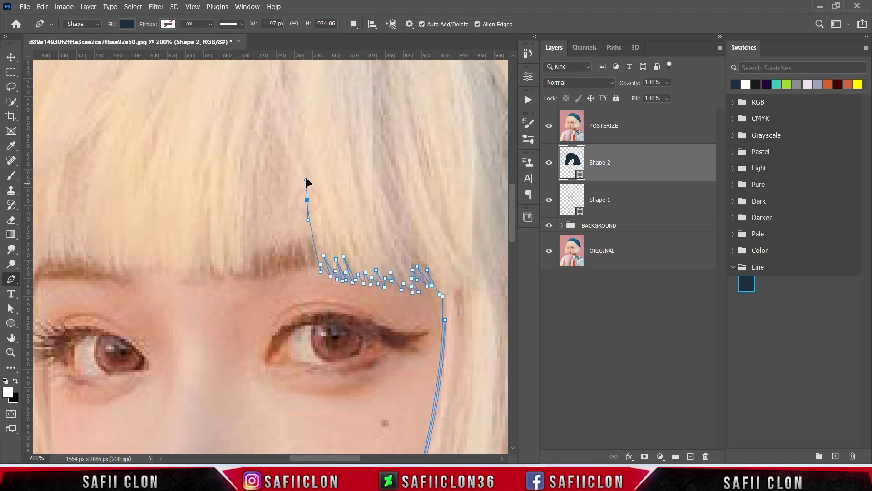
Step: Trace curved strands rising into the fringe and back down to its edge
click(310, 262)
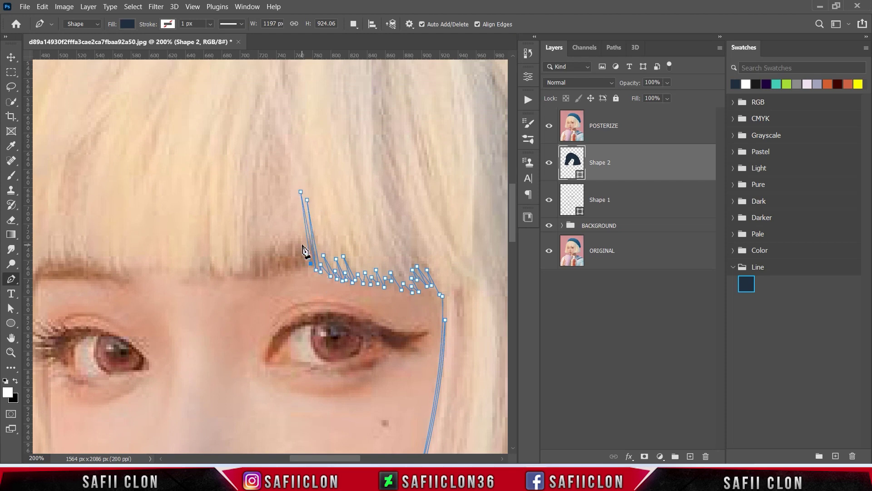
drag(286, 174, 284, 123)
drag(301, 271, 312, 301)
click(288, 266)
click(278, 220)
click(281, 270)
drag(268, 178, 262, 101)
drag(271, 272, 271, 291)
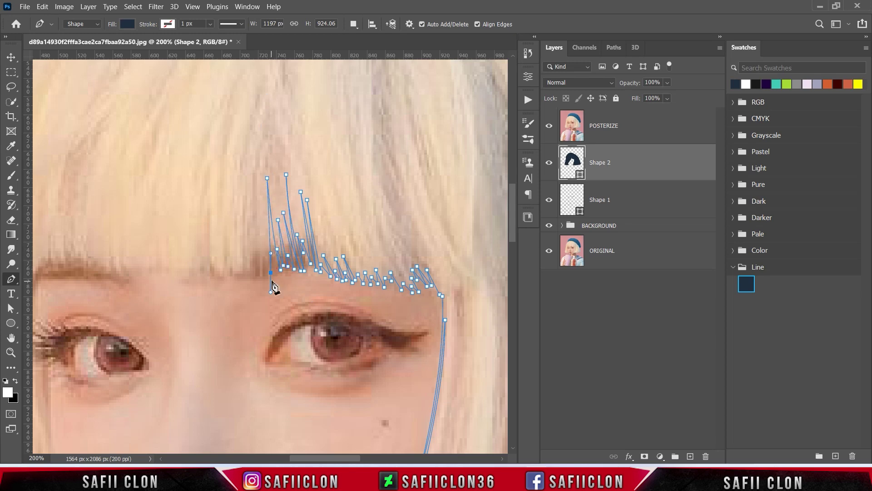
Step: Trace more long fringe strands further to the left
click(258, 253)
click(256, 274)
click(261, 276)
click(260, 156)
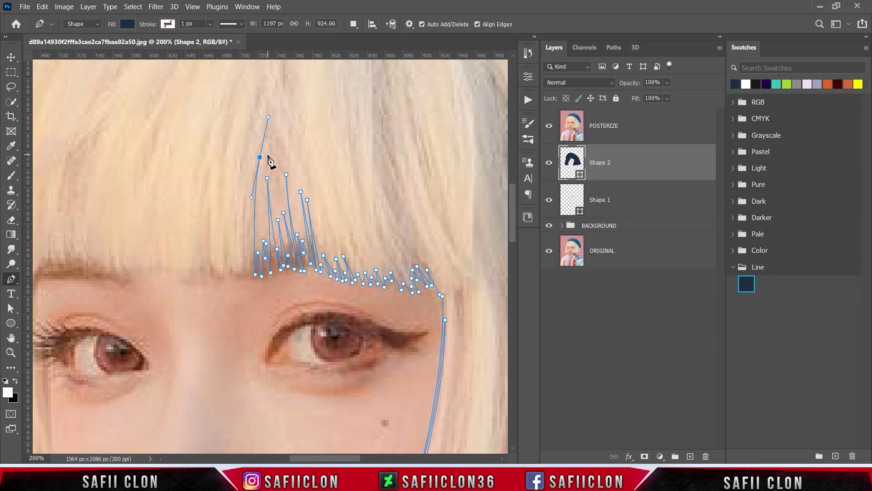
drag(251, 271, 251, 341)
click(244, 274)
click(244, 208)
click(239, 276)
click(230, 234)
click(236, 268)
Step: Extend zig-zag fringe tips toward the left eyebrow
click(214, 279)
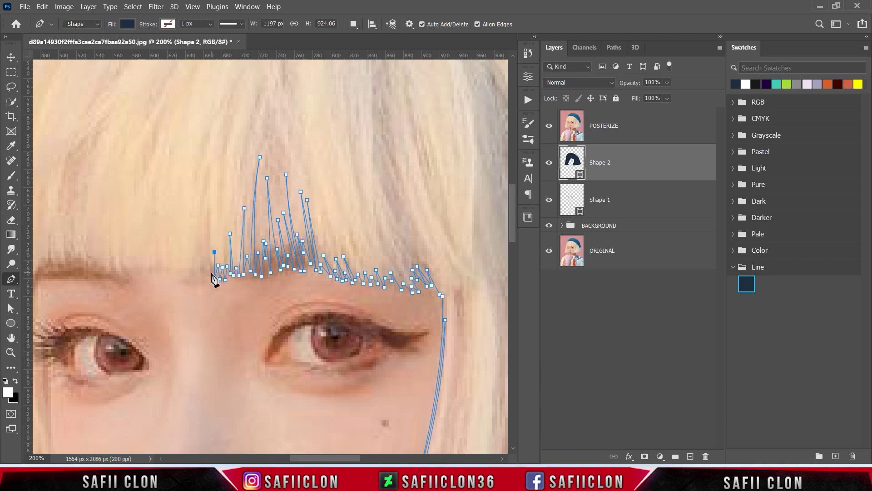
scroll(213, 271, up, 2)
click(213, 219)
click(202, 309)
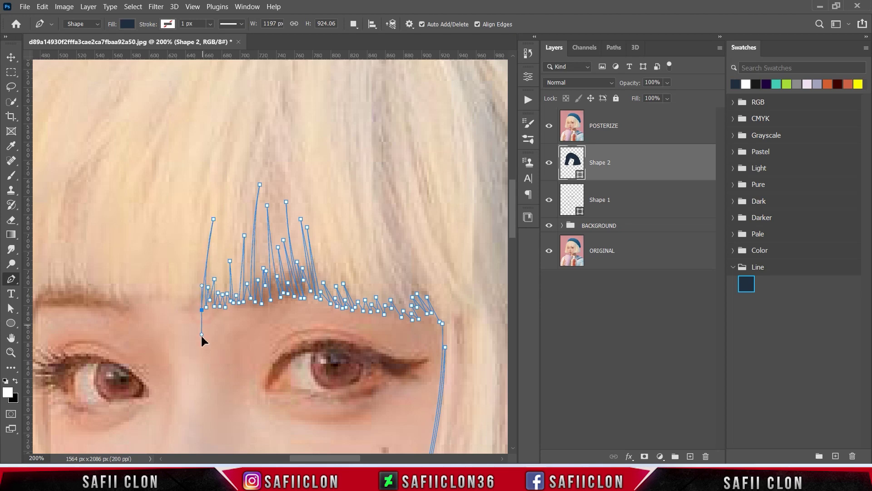
click(195, 309)
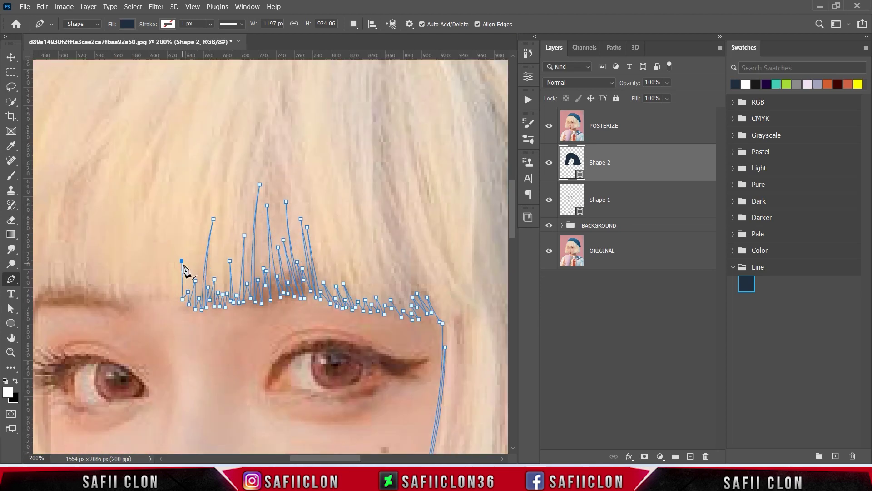
click(182, 296)
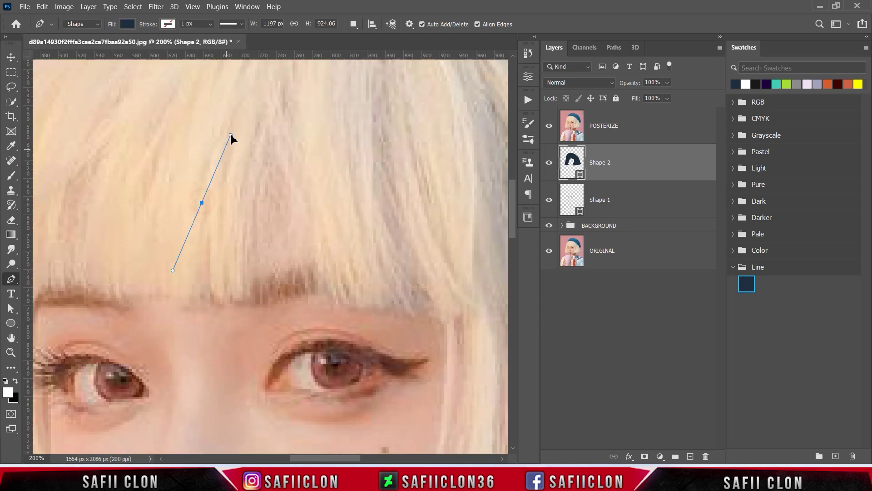
Step: Trace curved strand points along the left side of the fringe
drag(200, 204, 205, 190)
click(179, 302)
click(181, 228)
drag(165, 307, 164, 337)
click(148, 270)
click(139, 303)
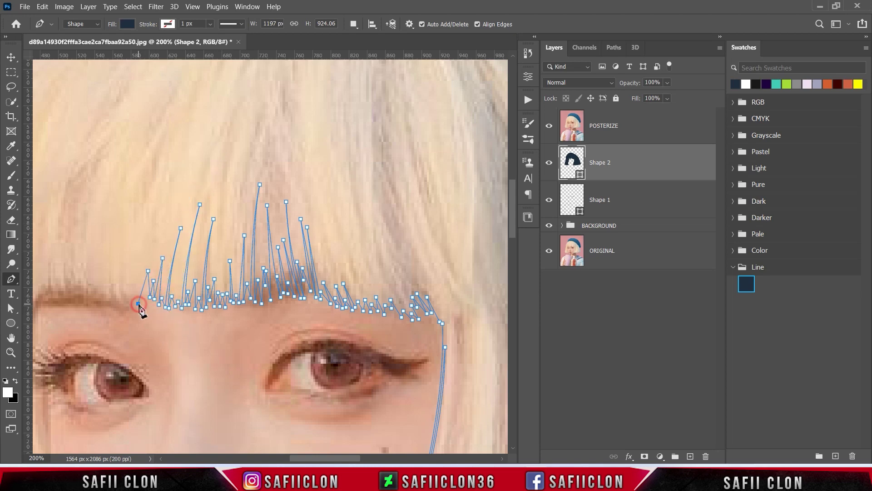
drag(138, 305, 284, 350)
Step: Trace fringe strands down to the brow with curved bases
click(307, 270)
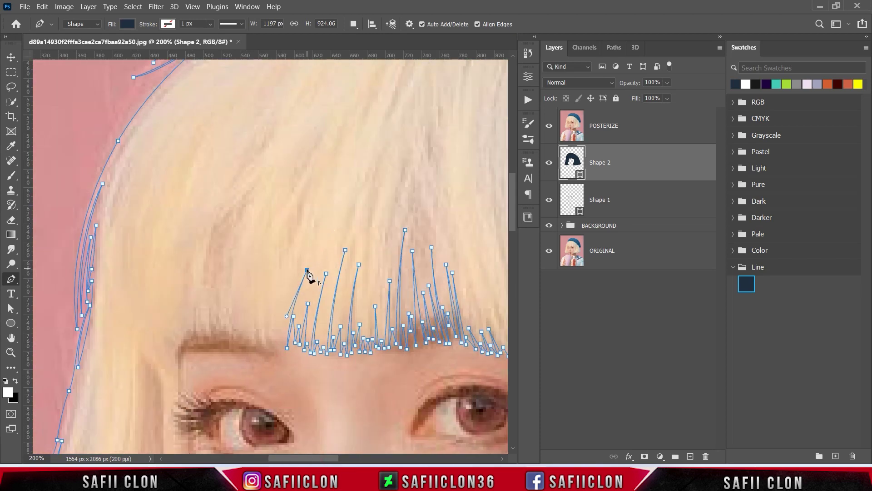
click(282, 335)
click(271, 306)
drag(270, 351, 276, 365)
click(266, 351)
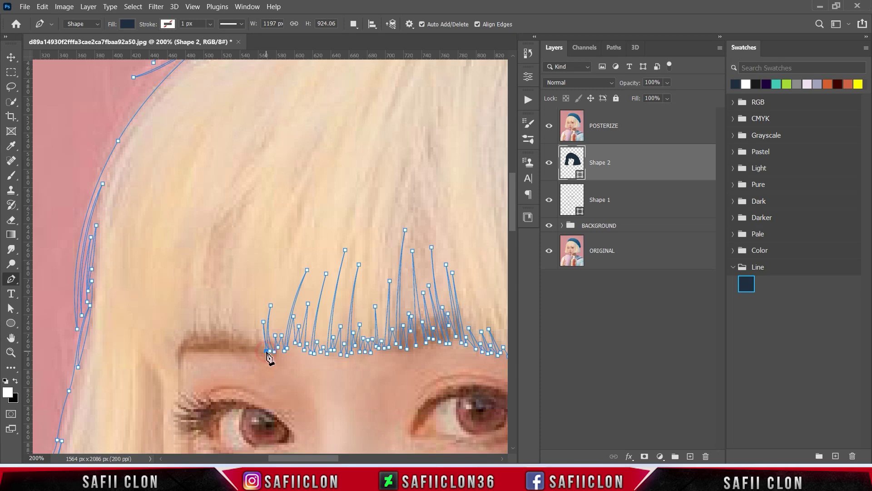
click(262, 263)
click(258, 352)
drag(251, 329, 248, 313)
Step: Add short strands along the brow plus a long strand from high in the fringe
click(249, 344)
click(246, 318)
click(242, 341)
click(236, 321)
click(236, 343)
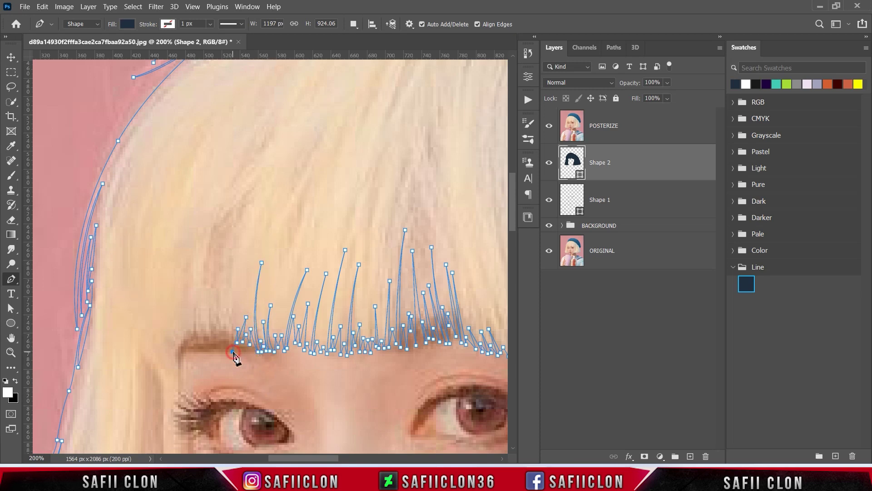
click(249, 234)
drag(225, 346, 220, 424)
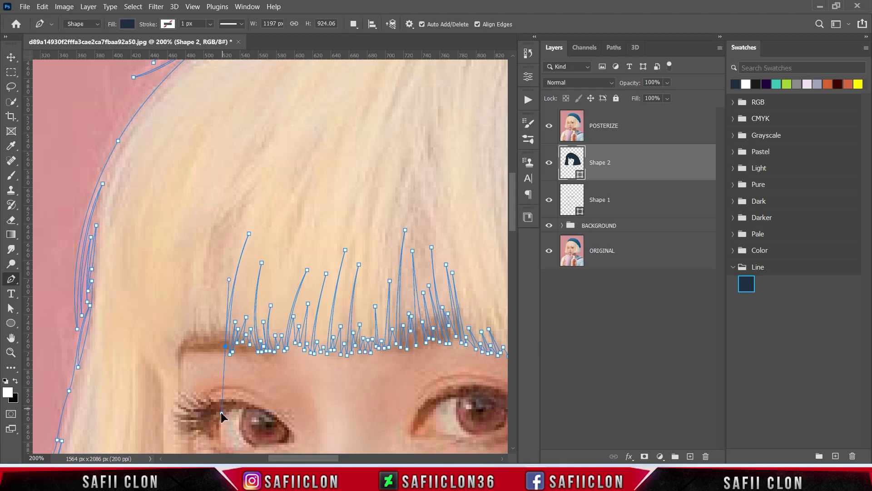
Step: Add more strands leftward along the brow, curving the outline near the temple
click(222, 321)
click(214, 344)
click(226, 258)
drag(211, 348, 214, 390)
click(208, 331)
click(200, 345)
click(202, 323)
click(196, 346)
drag(210, 254, 230, 208)
Step: Add short strands at the brow's left end and start down the hair edge
click(189, 324)
click(186, 348)
click(185, 331)
click(182, 319)
click(177, 341)
scroll(179, 369, down, 3)
Step: Trace the hair edge down beside the cheek and close the outline at its start point
click(174, 208)
drag(183, 262, 189, 300)
click(190, 325)
scroll(191, 347, down, 3)
drag(229, 353, 230, 363)
drag(193, 270, 207, 329)
scroll(218, 326, down, 2)
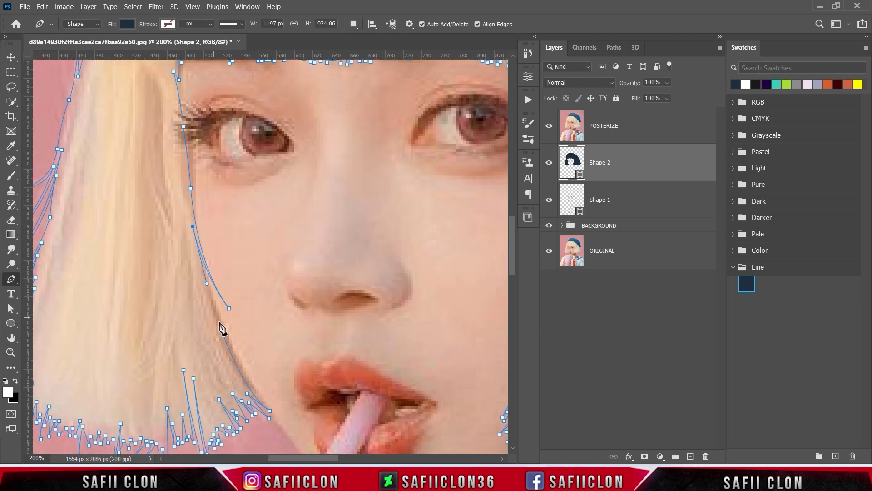
click(224, 336)
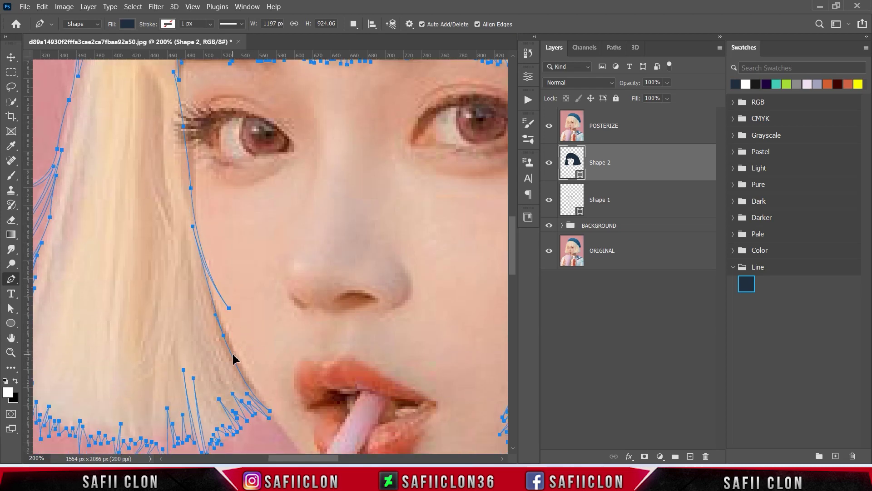
key(ctrl+minus)
key(ctrl+minus)
key(ctrl+minus)
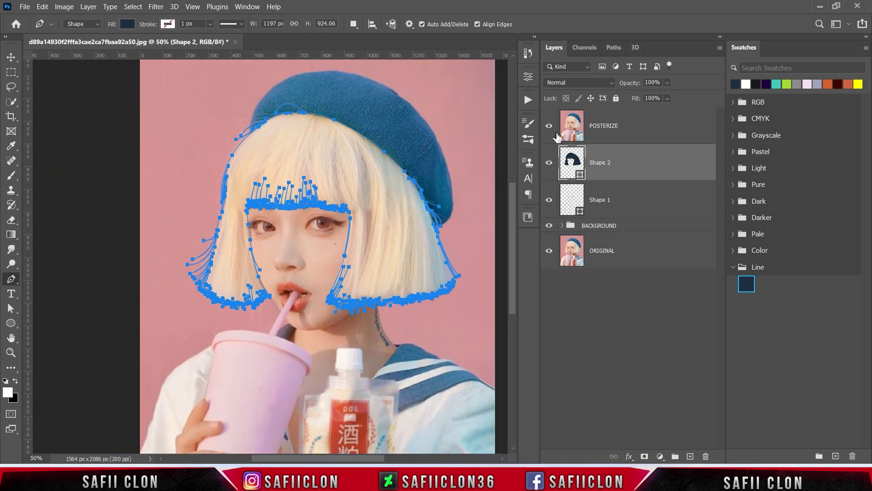
Step: Hide the POSTERIZE layer and the path, then zoom in to inspect the filled hair
click(550, 126)
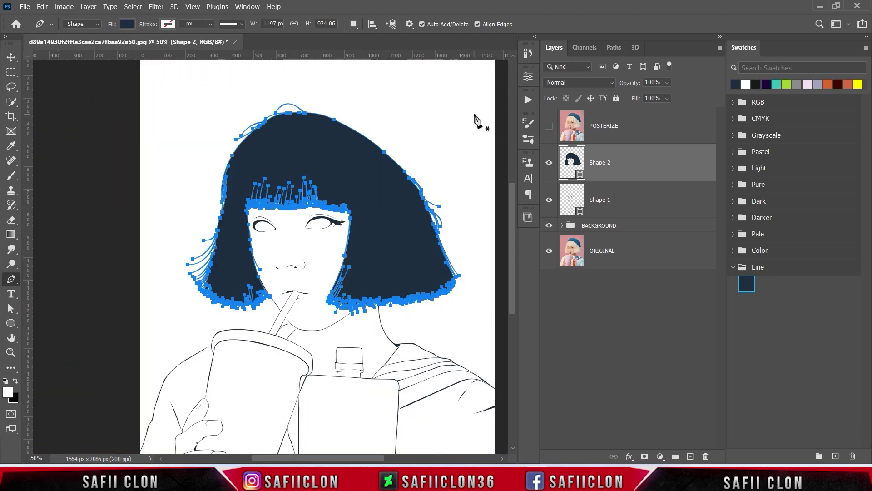
key(Return)
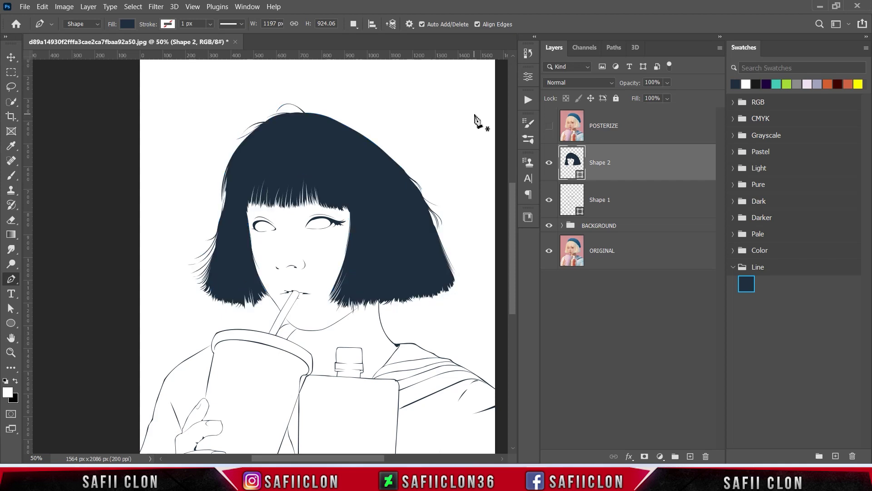
key(ctrl+plus)
key(ctrl+plus)
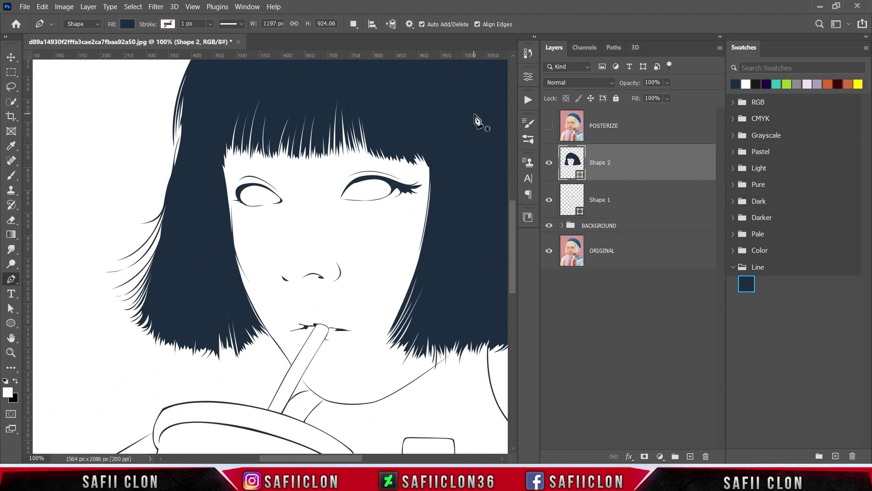
key(ctrl+minus)
key(ctrl+minus)
key(ctrl+minus)
key(ctrl+minus)
key(ctrl+plus)
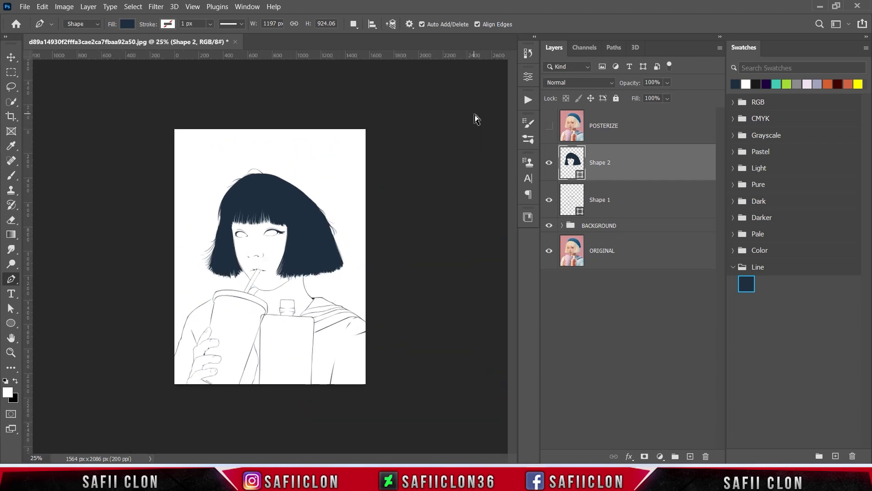
key(ctrl+plus)
key(ctrl+plus)
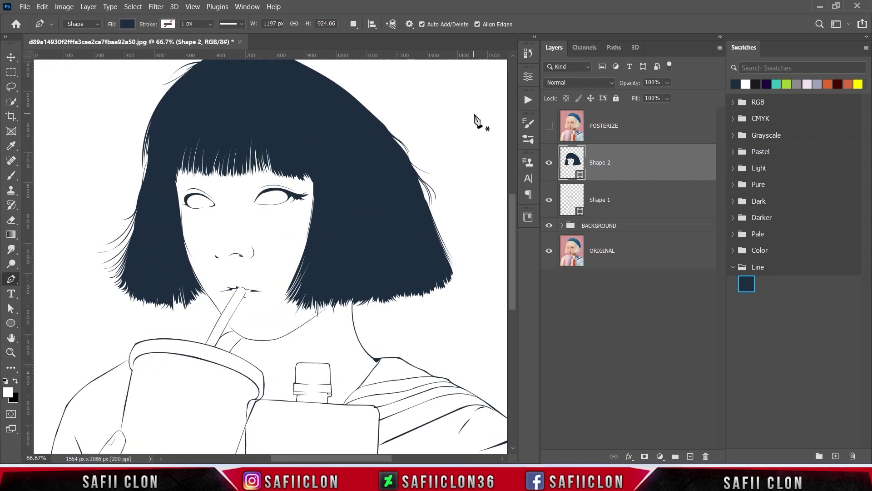
scroll(445, 187, up, 2)
scroll(444, 191, up, 1)
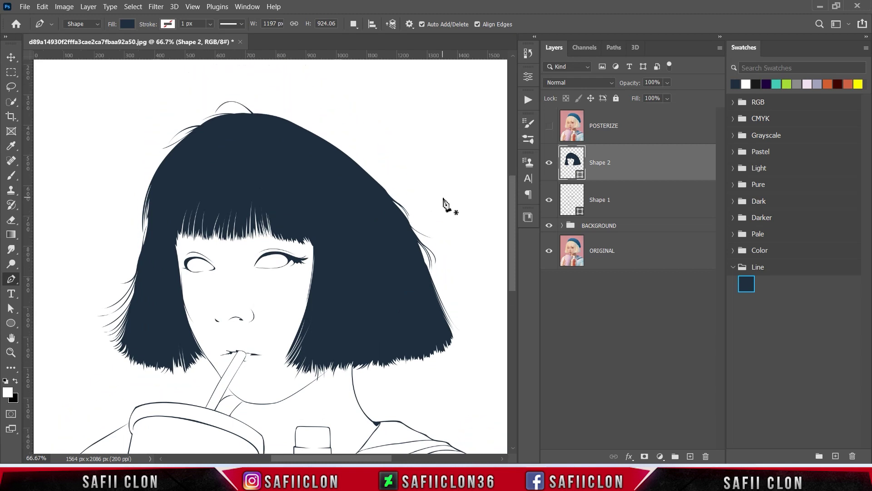
scroll(445, 195, up, 2)
scroll(444, 202, up, 1)
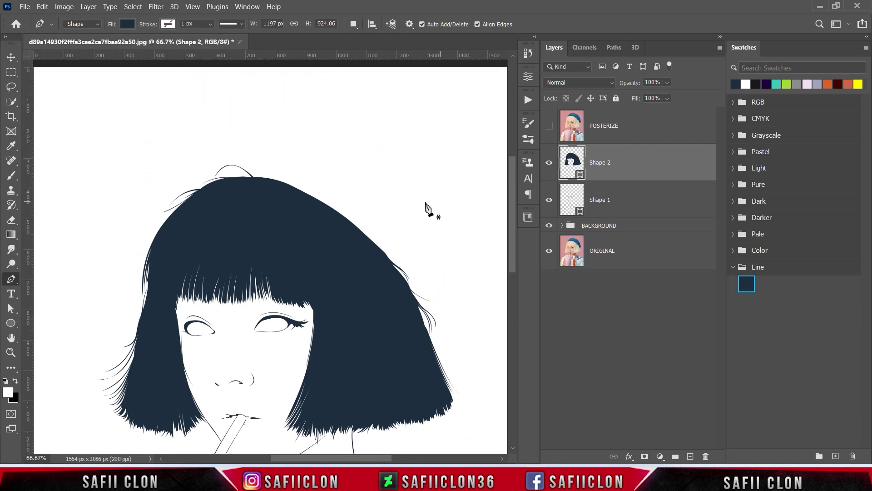
Step: Select the Shape 1 layer and show POSTERIZE again as the tracing reference
click(549, 126)
click(550, 128)
click(640, 203)
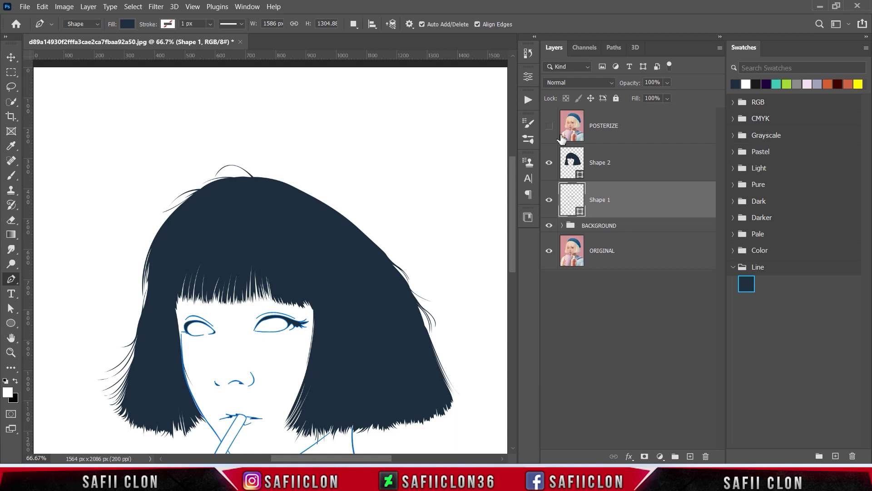
click(550, 126)
Step: Show the POSTERIZE photo layer again and set Path Operations to Combine Shapes
scroll(423, 291, down, 5)
click(550, 200)
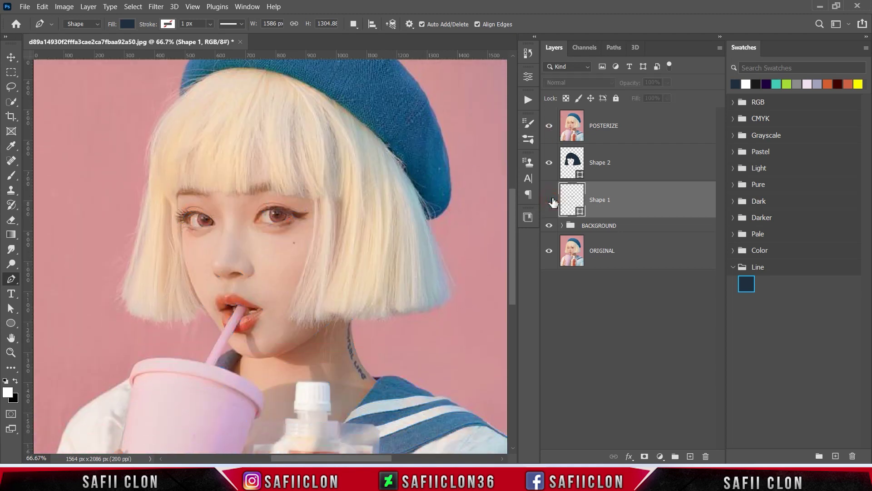
click(354, 24)
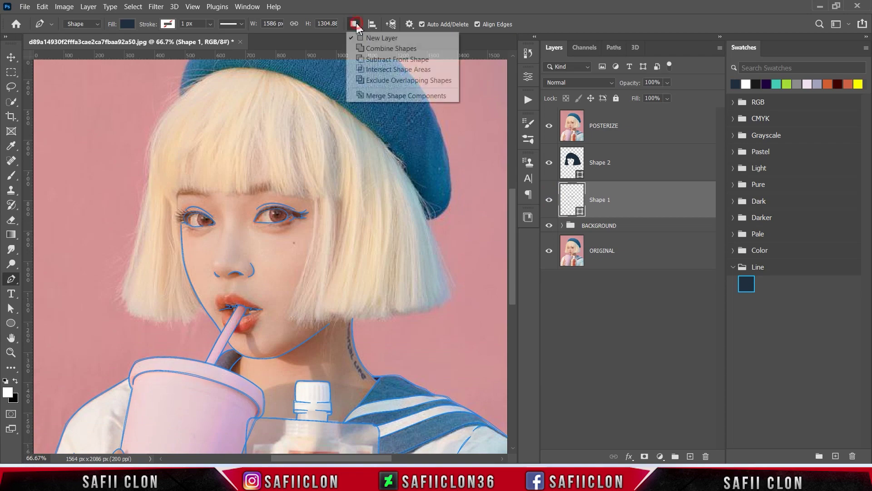
click(387, 48)
Step: Zoom to 200% on the beret and place Pen anchors from its left edge along the top
scroll(389, 239, up, 1)
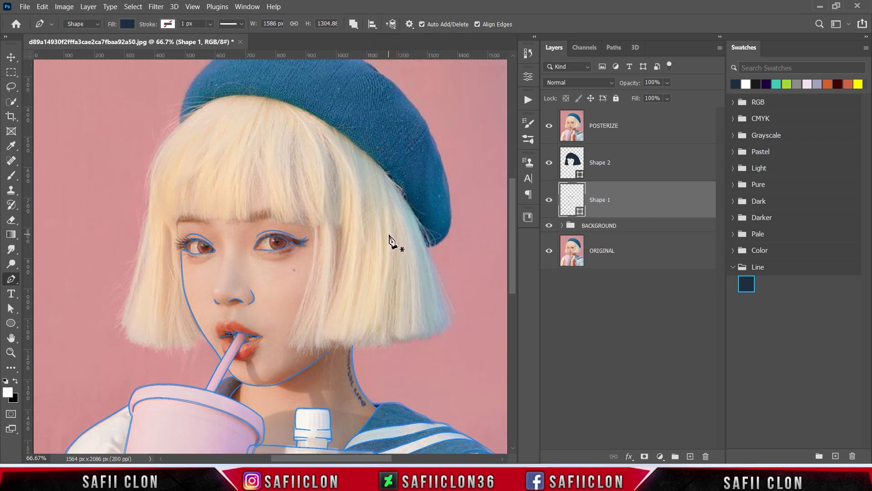
scroll(296, 249, up, 3)
scroll(293, 249, up, 3)
scroll(293, 249, up, 1)
scroll(293, 249, up, 1)
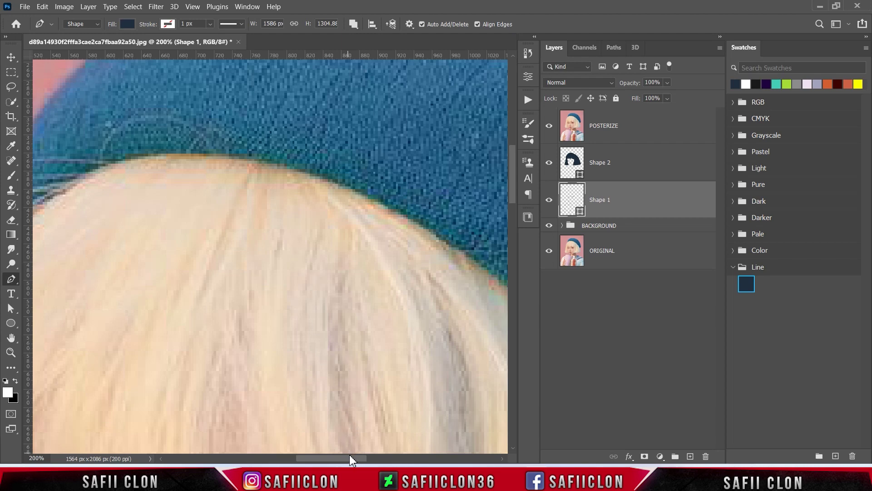
drag(350, 457, 331, 457)
scroll(91, 277, up, 2)
scroll(123, 284, up, 1)
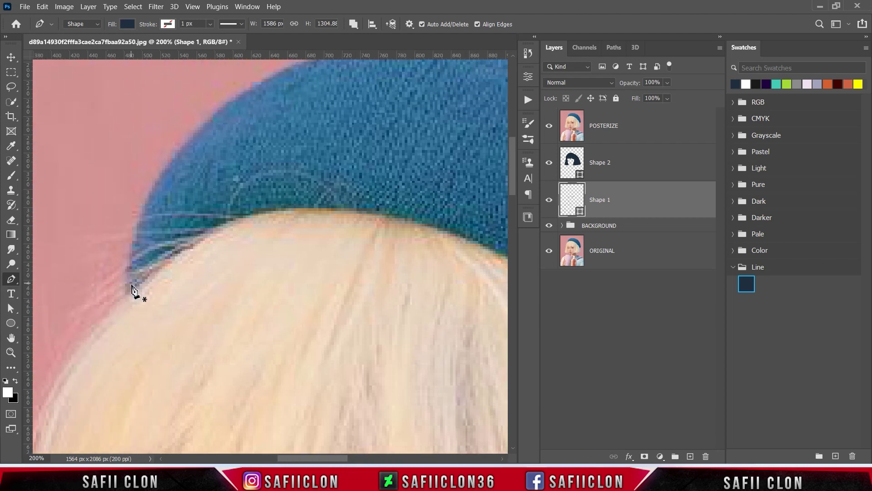
click(126, 291)
scroll(200, 249, up, 3)
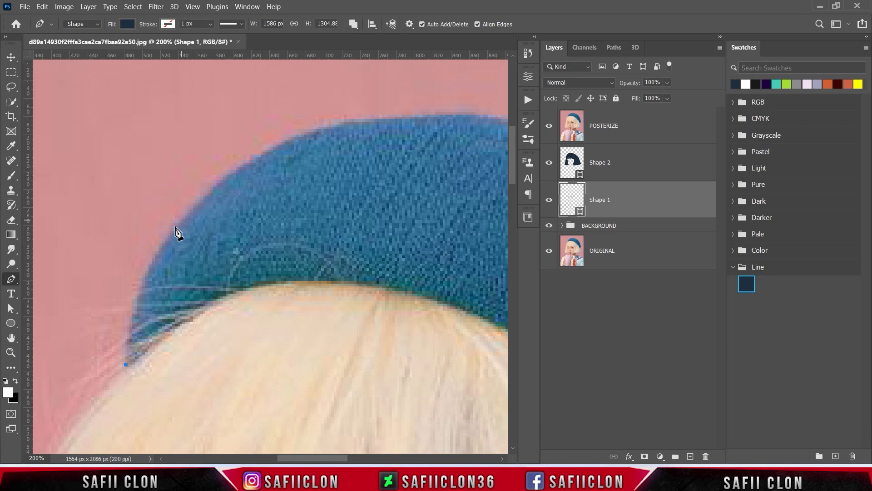
click(218, 181)
click(388, 117)
Step: Continue the beret outline over its top and down its right edge
scroll(318, 123, right, 5)
click(341, 123)
click(384, 143)
click(426, 164)
scroll(431, 171, right, 5)
scroll(345, 227, down, 2)
click(345, 227)
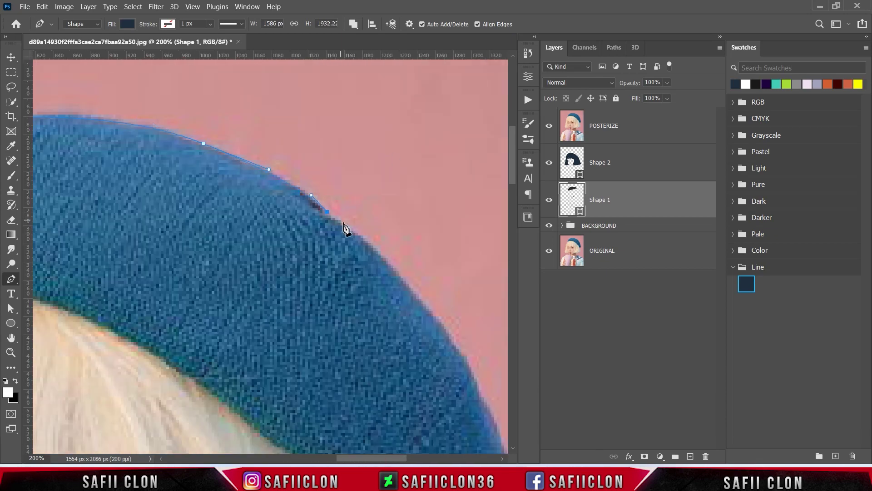
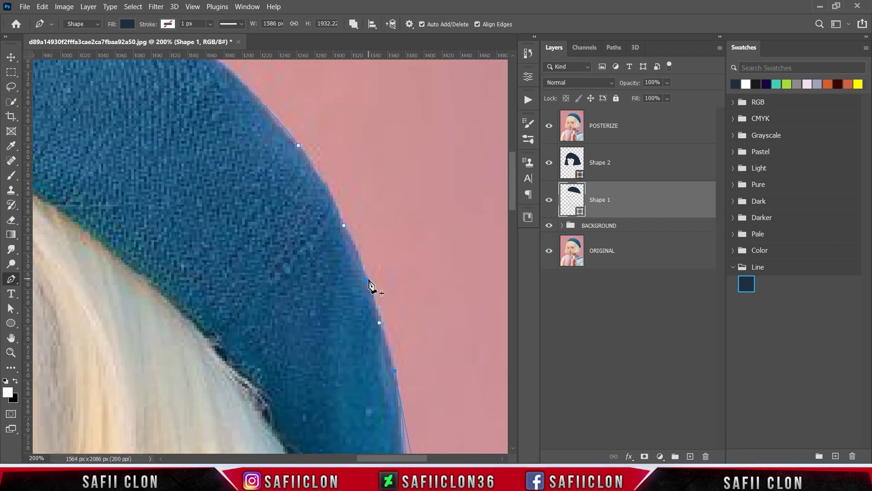
Step: Start the beret path with anchors on its top edge and left side
scroll(347, 277, up, 5)
scroll(243, 249, up, 2)
scroll(273, 318, left, 5)
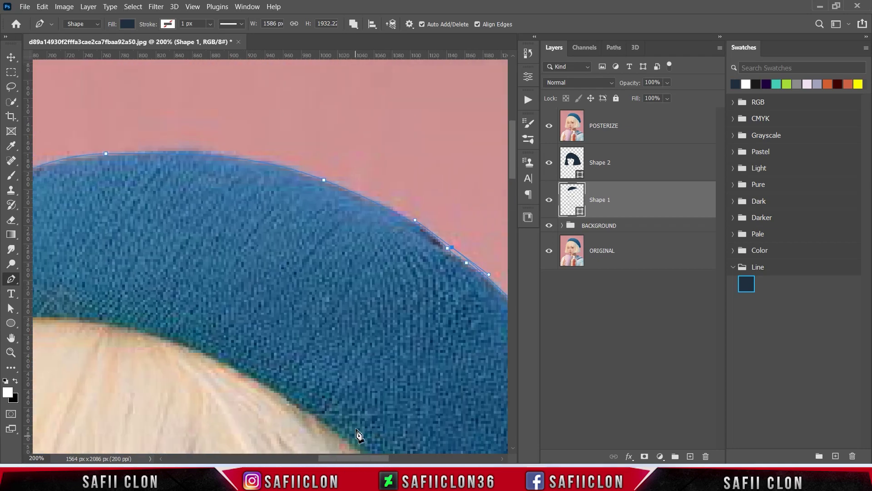
scroll(250, 204, left, 3)
click(267, 150)
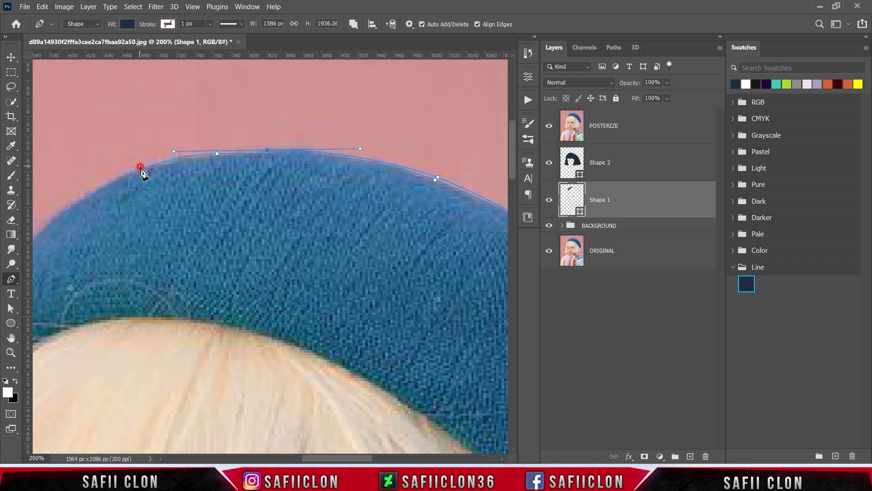
scroll(204, 228, left, 5)
scroll(165, 409, down, 2)
click(163, 303)
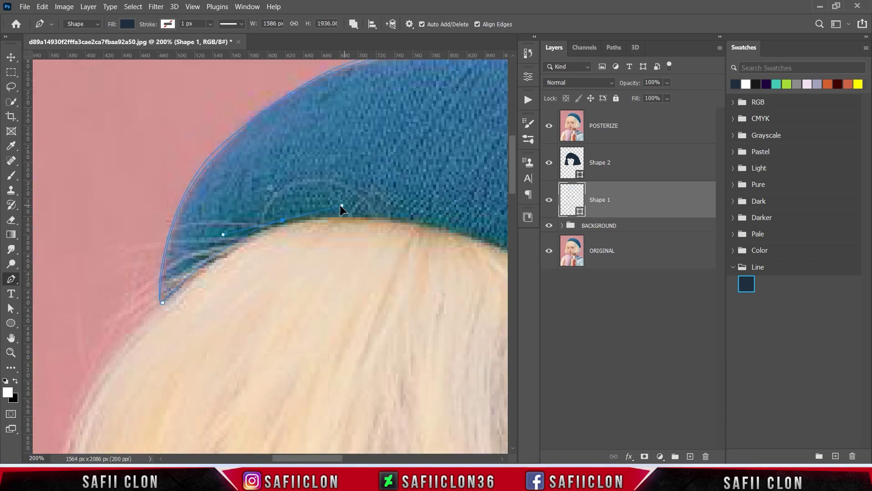
Step: Add a curved anchor along the beret's lower edge
scroll(319, 227, right, 3)
scroll(391, 309, right, 3)
scroll(450, 355, right, 3)
scroll(423, 359, right, 3)
drag(300, 214, 326, 251)
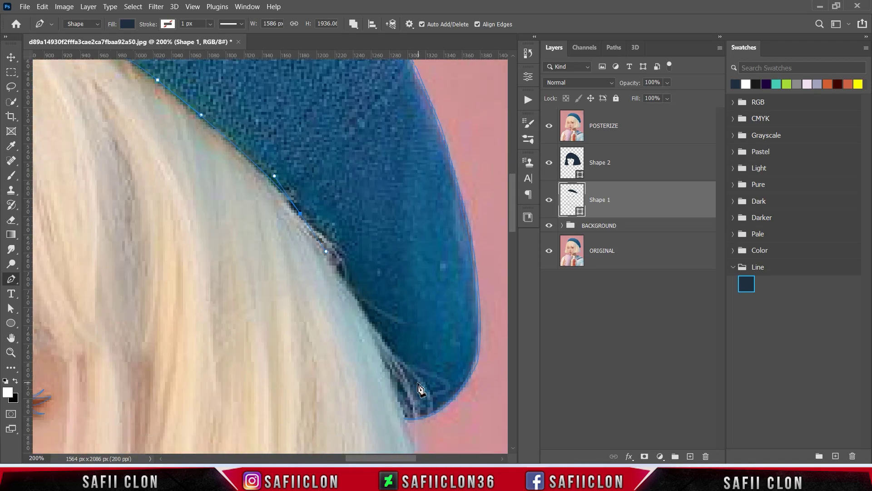
scroll(421, 388, down, 2)
click(402, 368)
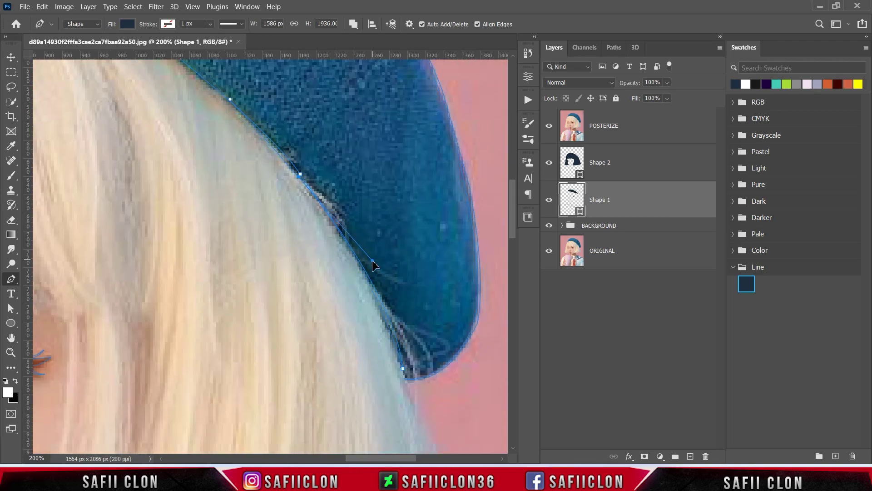
Step: Curve the path along the hairline under the beret, then zoom out to see the whole beret
scroll(236, 205, up, 3)
scroll(242, 224, up, 3)
scroll(205, 182, left, 5)
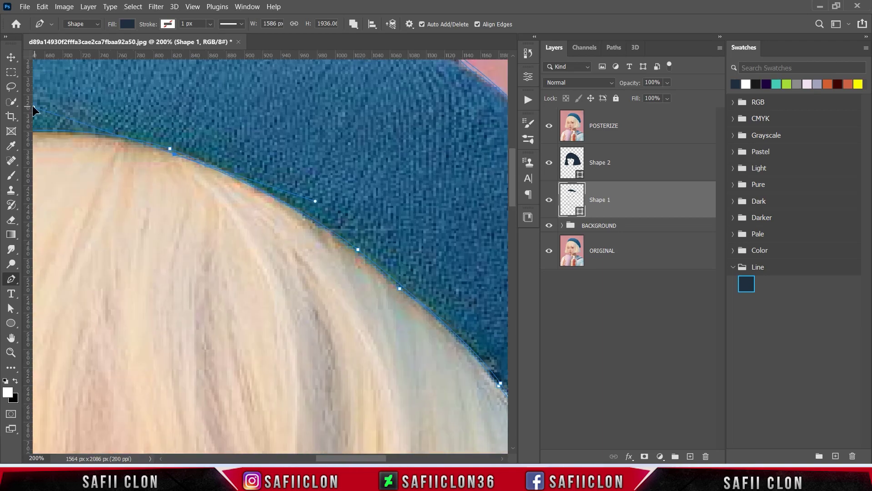
scroll(191, 150, left, 5)
drag(190, 135, 77, 160)
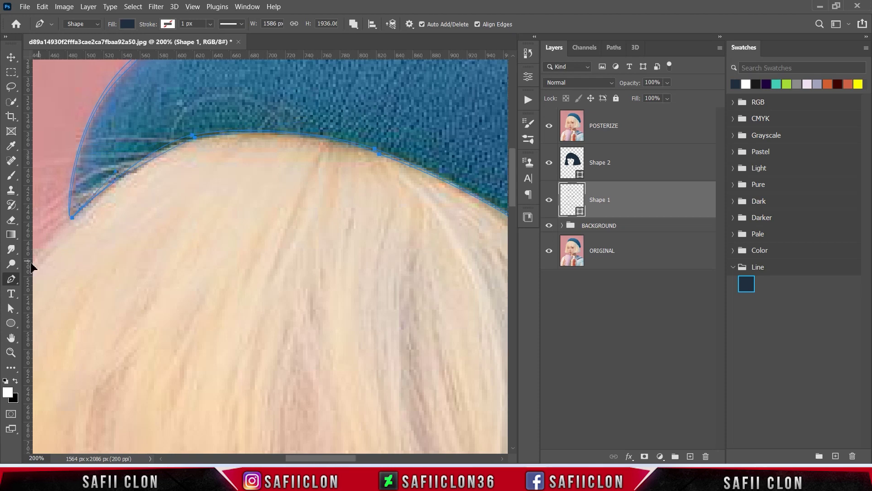
scroll(37, 262, left, 1)
key(ctrl+minus)
key(ctrl+minus)
key(ctrl+minus)
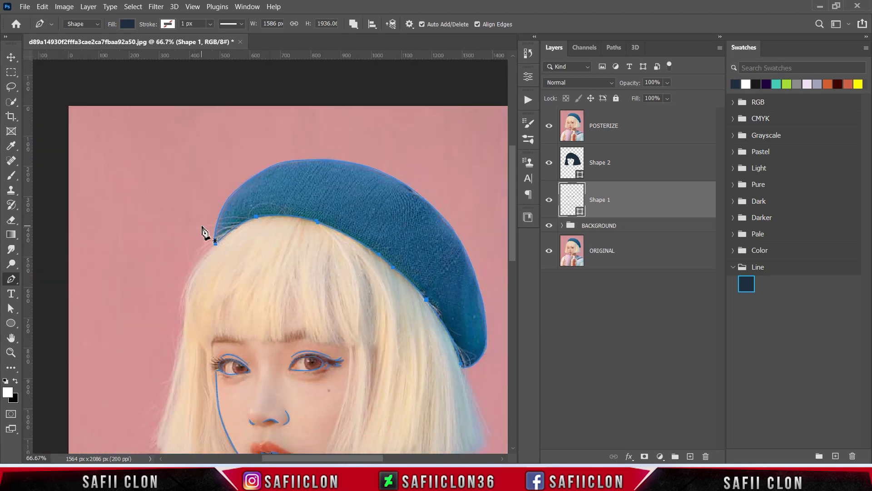
Step: Draw the first curved fold lines across the upper part of the beret
click(394, 192)
drag(366, 237, 360, 256)
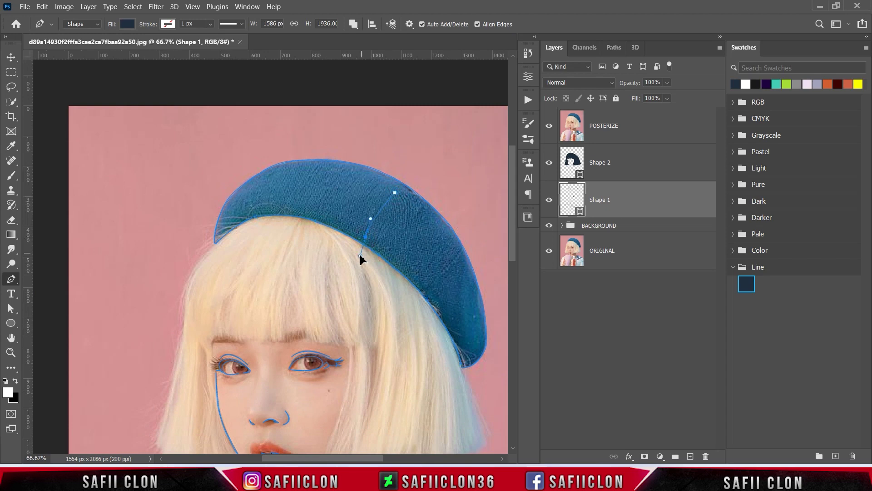
key(ctrl+plus)
click(404, 186)
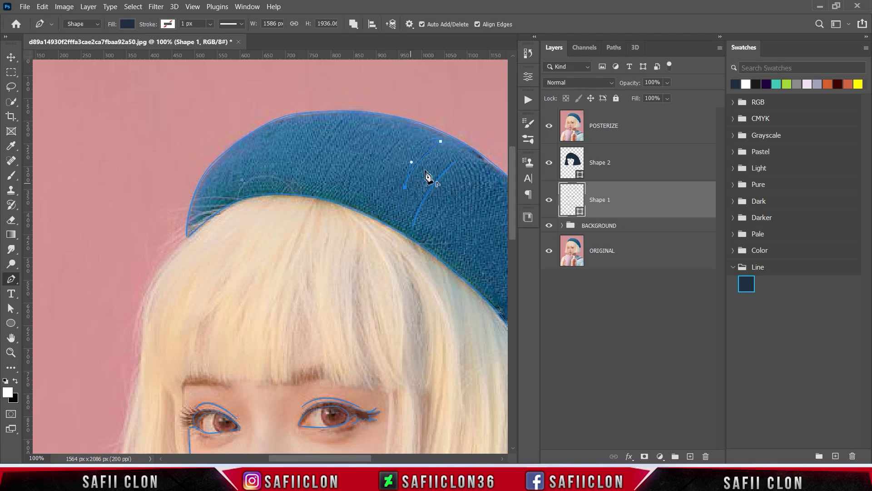
key(Escape)
click(334, 161)
drag(366, 458, 410, 458)
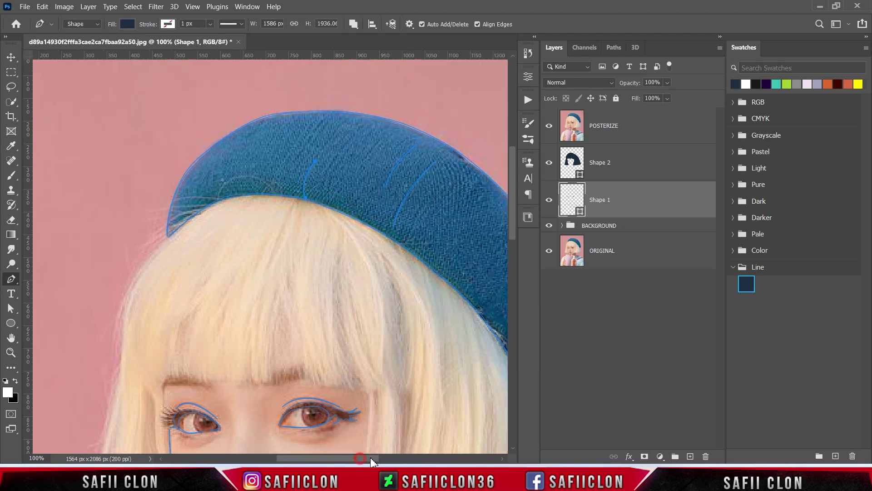
key(Escape)
Step: Add fold lines along the hat's right side and across the beret, then deselect
click(353, 241)
click(323, 278)
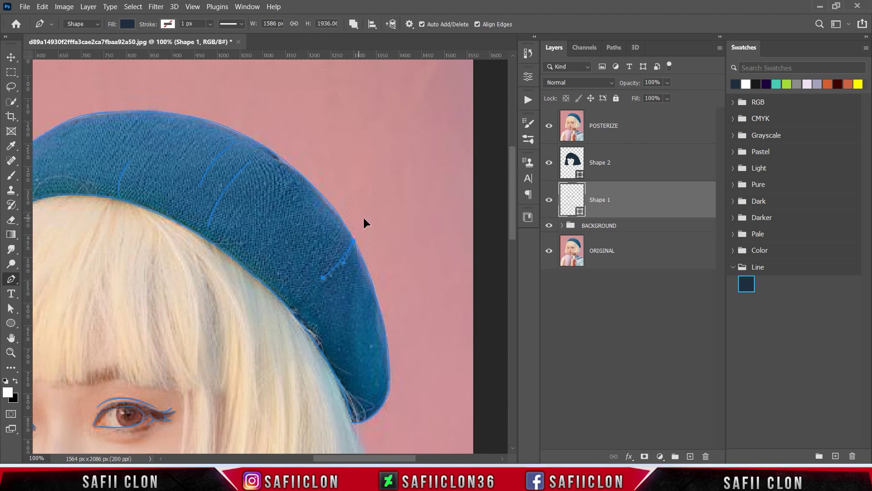
click(291, 309)
key(Escape)
click(325, 206)
drag(282, 245, 252, 249)
key(ctrl+minus)
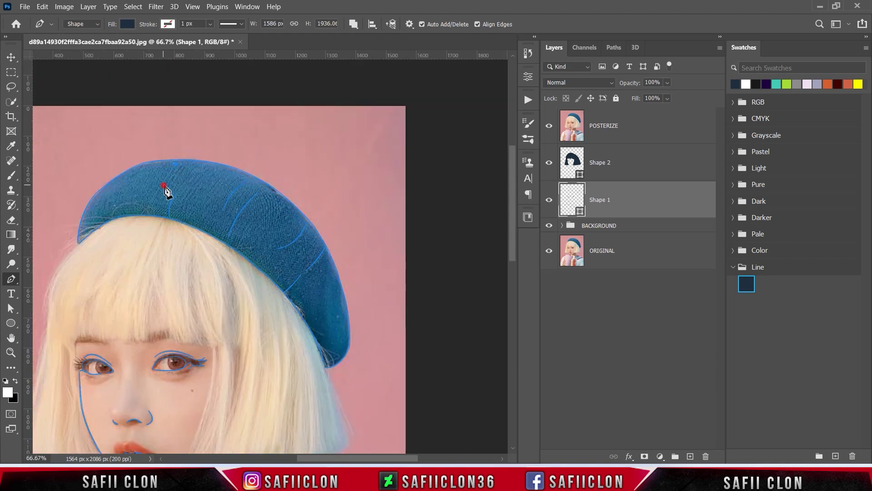
ctrl+click(185, 160)
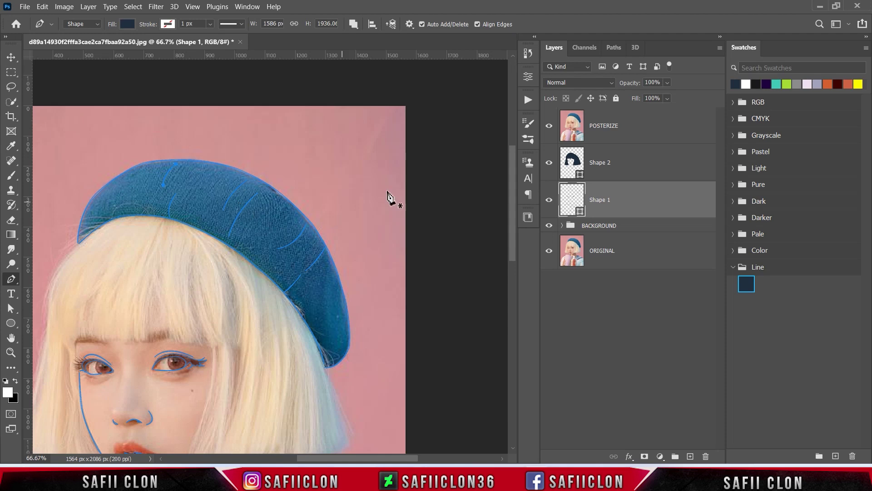
Step: Hide the POSTERIZE layer and review the line art and navy hair on white
click(549, 126)
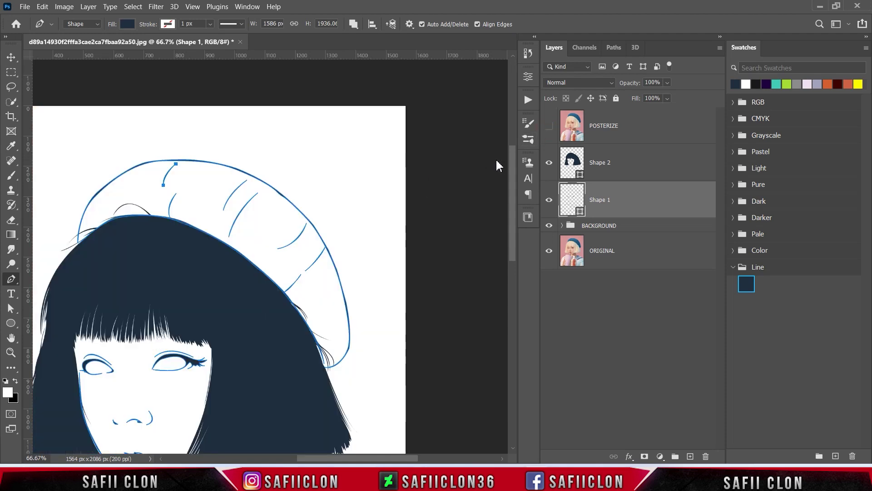
ctrl+click(440, 182)
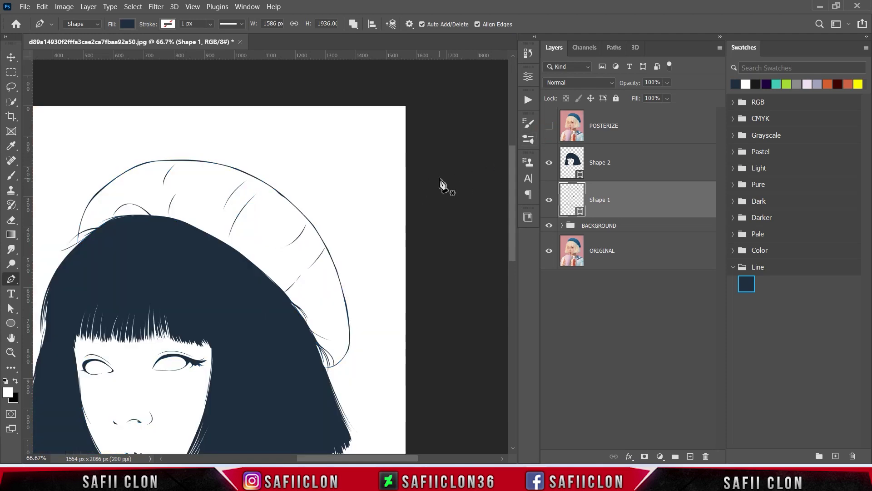
key(ctrl+minus)
key(ctrl+minus)
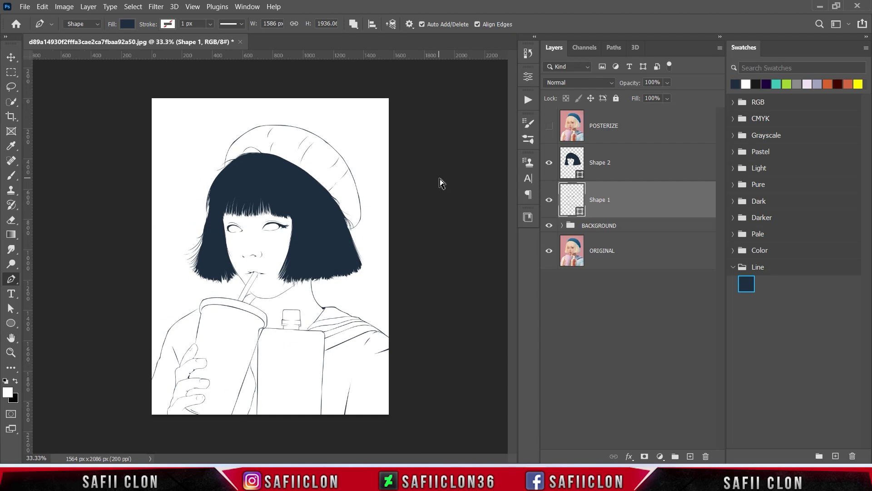
key(ctrl+minus)
key(ctrl+plus)
key(ctrl+plus)
key(ctrl+plus)
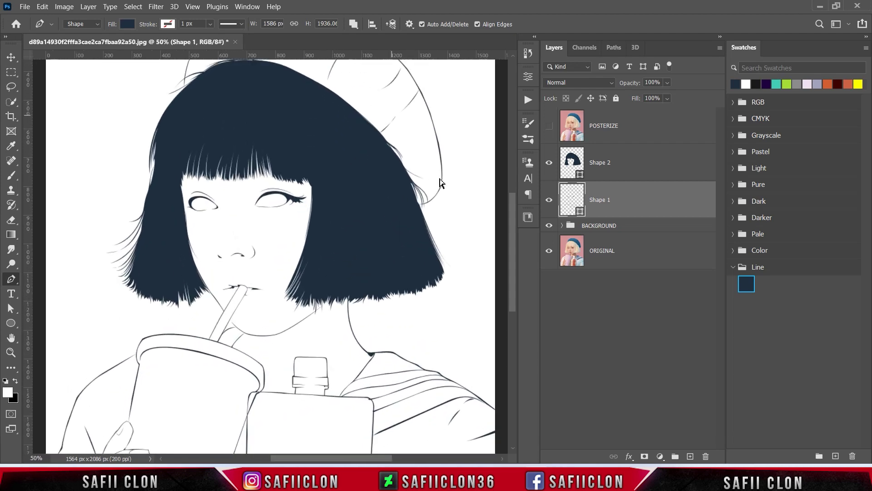
key(ctrl+minus)
key(ctrl+minus)
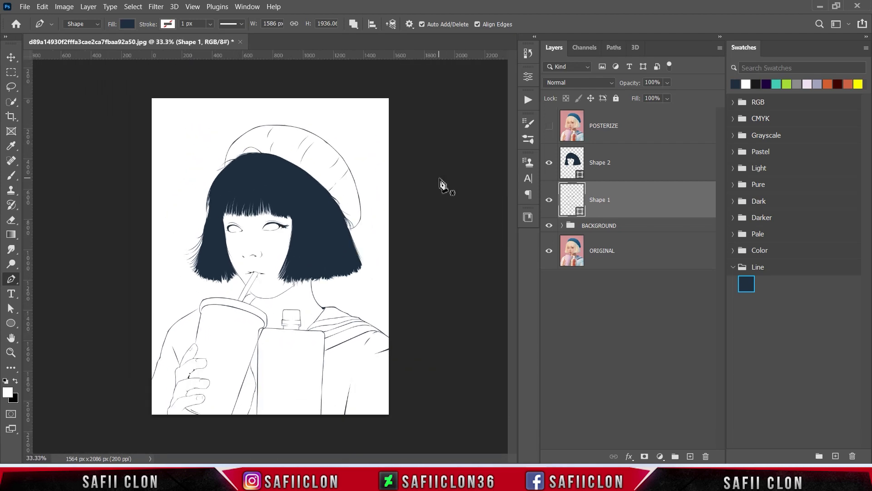
double_click(599, 201)
Step: Name the line-art layer LINE and the hair layer HAIR
text(LINE)
key(Return)
double_click(622, 166)
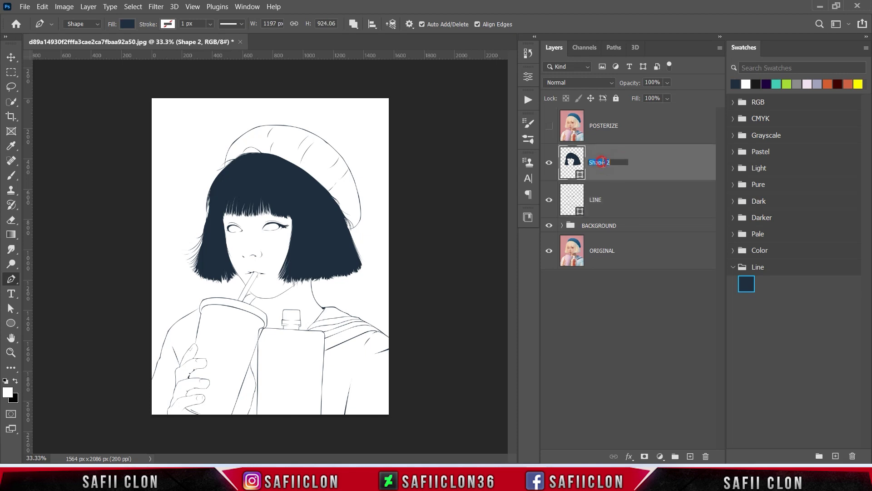
text(HAIR)
key(Return)
Step: Toggle the HAIR and LINE layers' visibility to check them, then select both
click(550, 163)
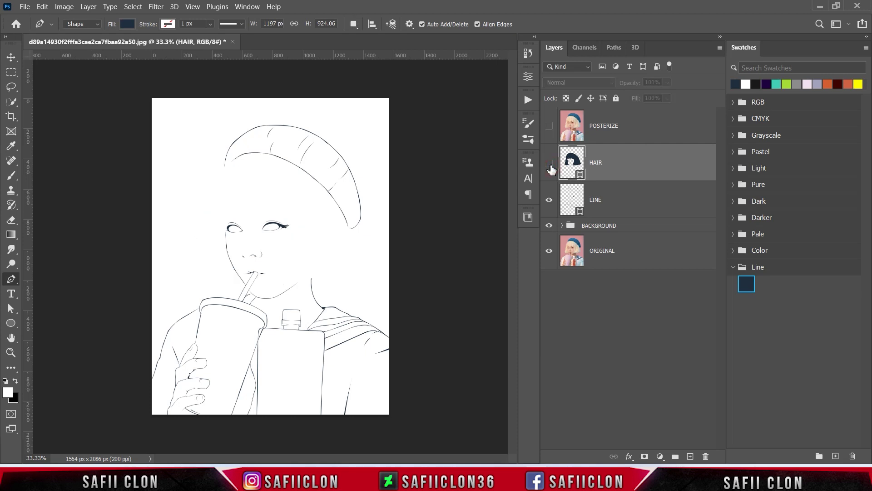
click(550, 164)
click(555, 200)
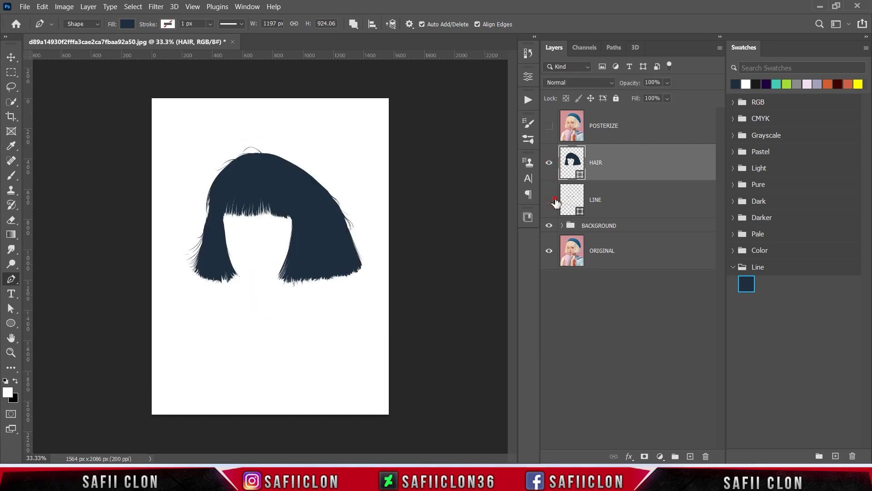
click(645, 165)
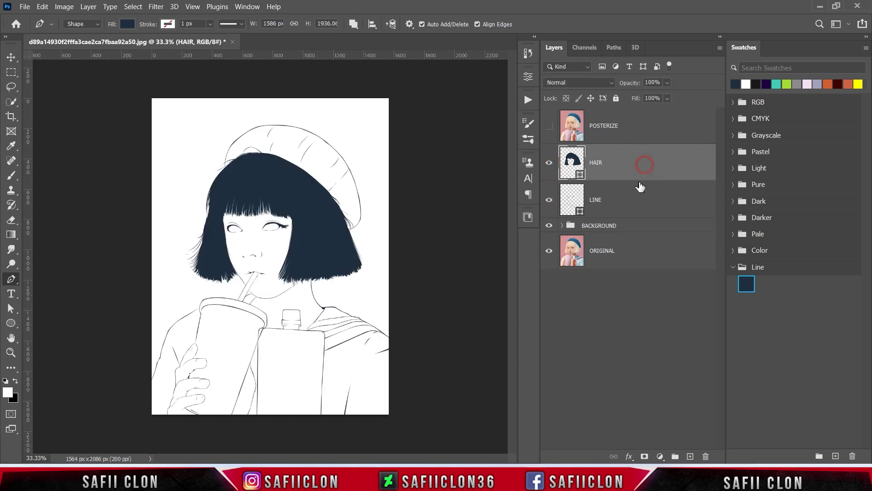
shift+click(626, 202)
right_click(625, 202)
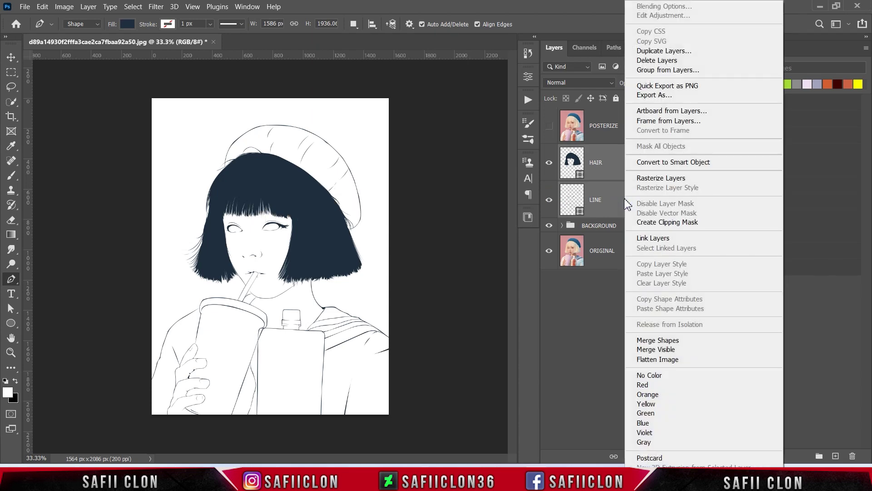
Step: Group the HAIR and LINE layers into a group named LINEART and check it
click(667, 70)
text(LINEART)
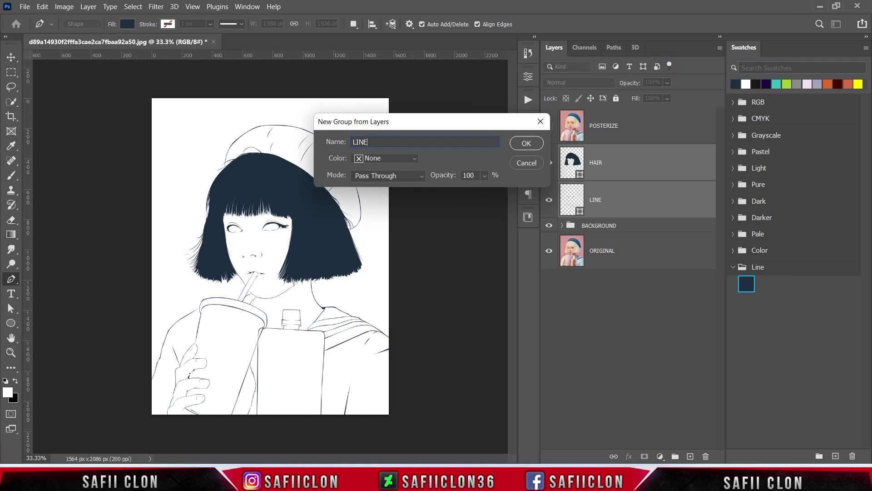
click(525, 143)
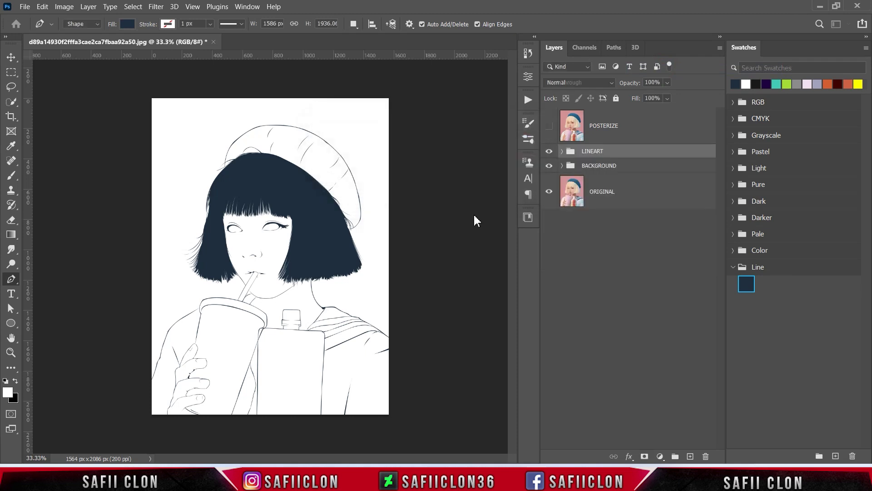
click(550, 152)
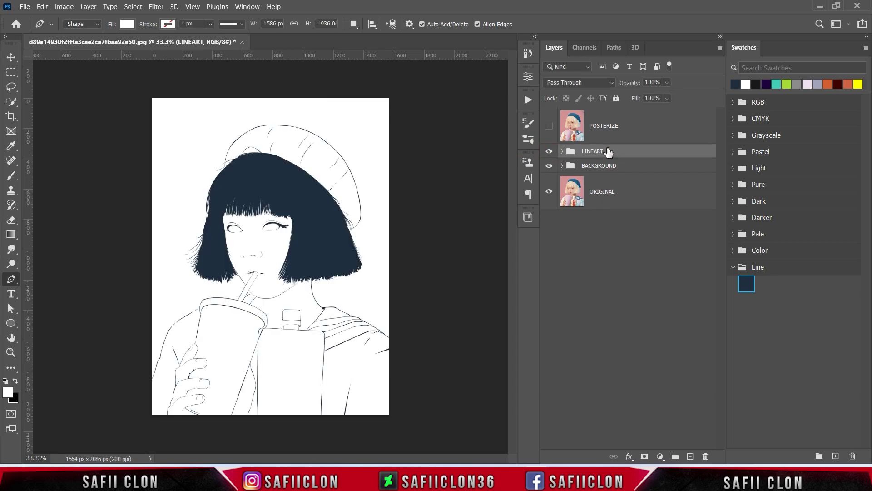
key(ctrl+plus)
key(ctrl+minus)
Step: Save the artwork as PINTRST G.psd in Photoshop format, accepting the format options
click(24, 6)
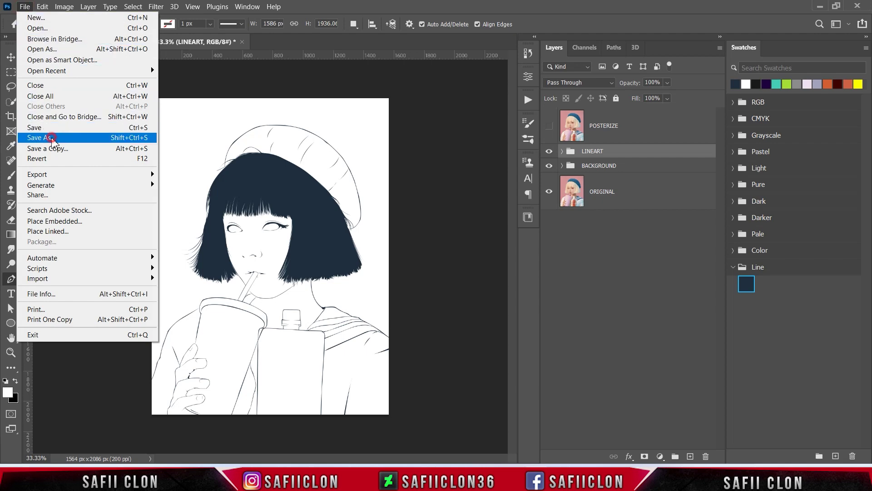
click(51, 137)
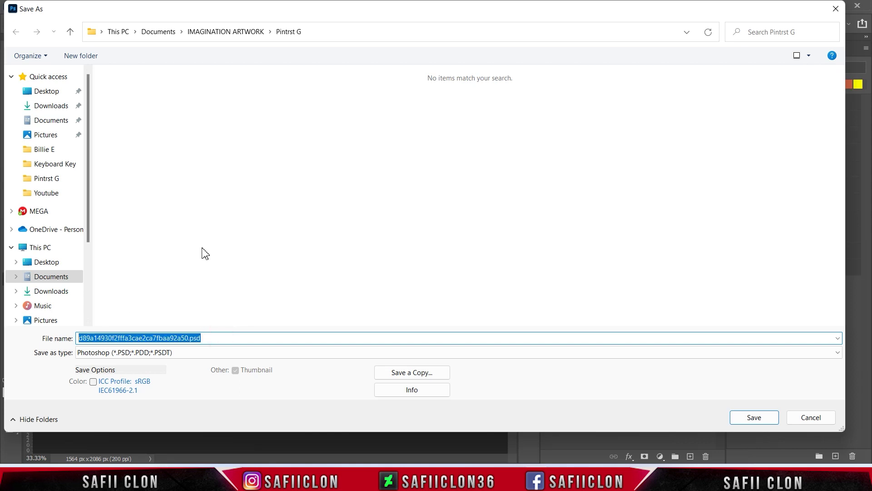
text(Pl)
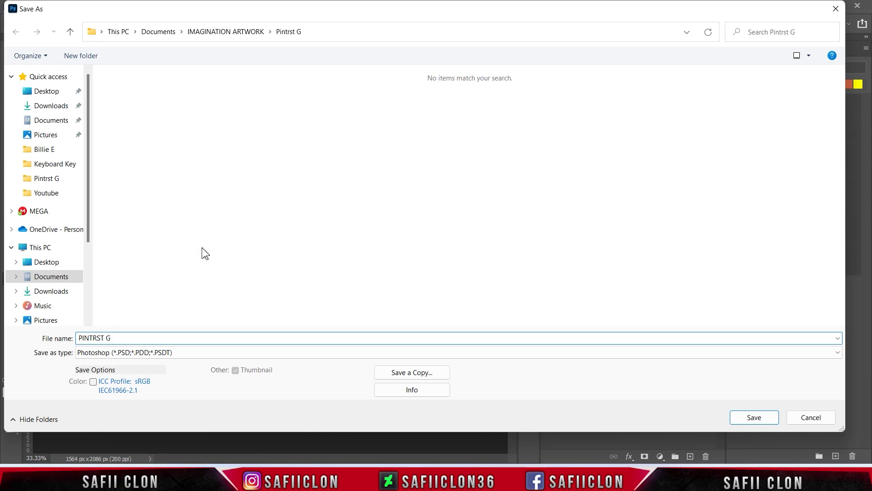
click(743, 419)
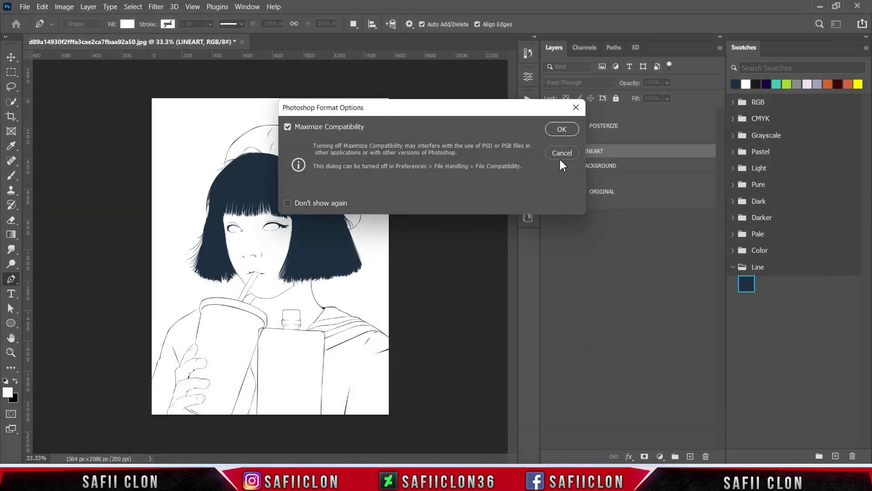
click(563, 130)
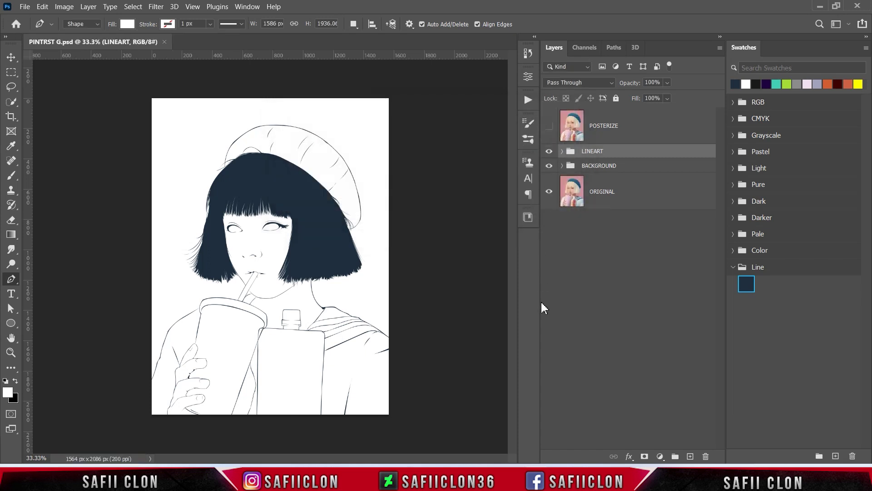